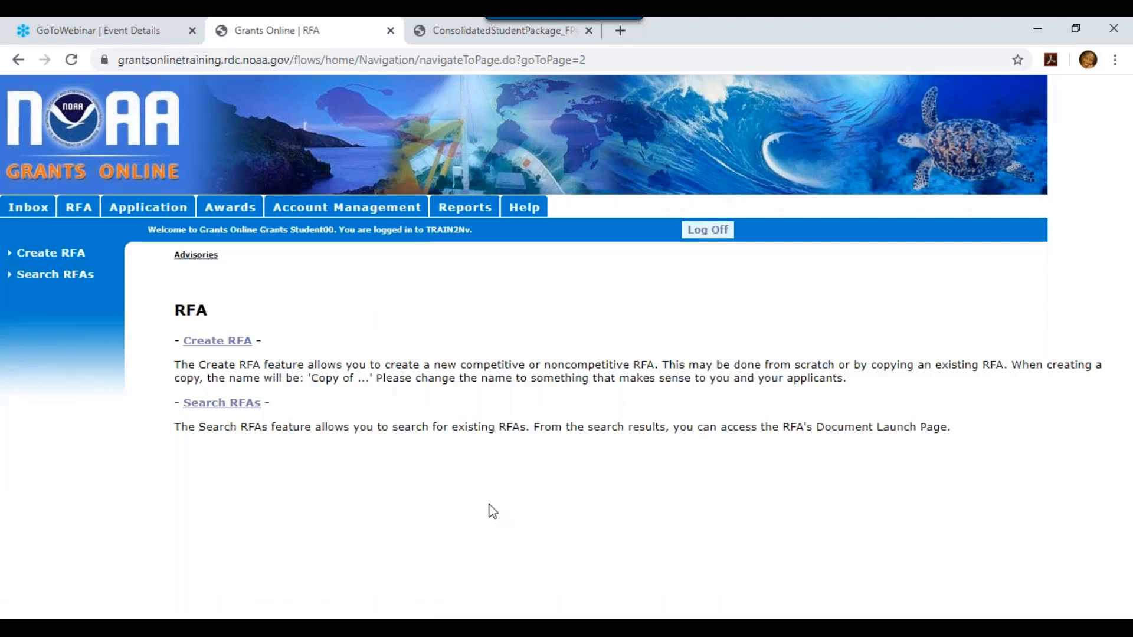
# Start a new Noncompetitive RFA created from scratch via RFA > Create RFA
pyautogui.click(236, 348)
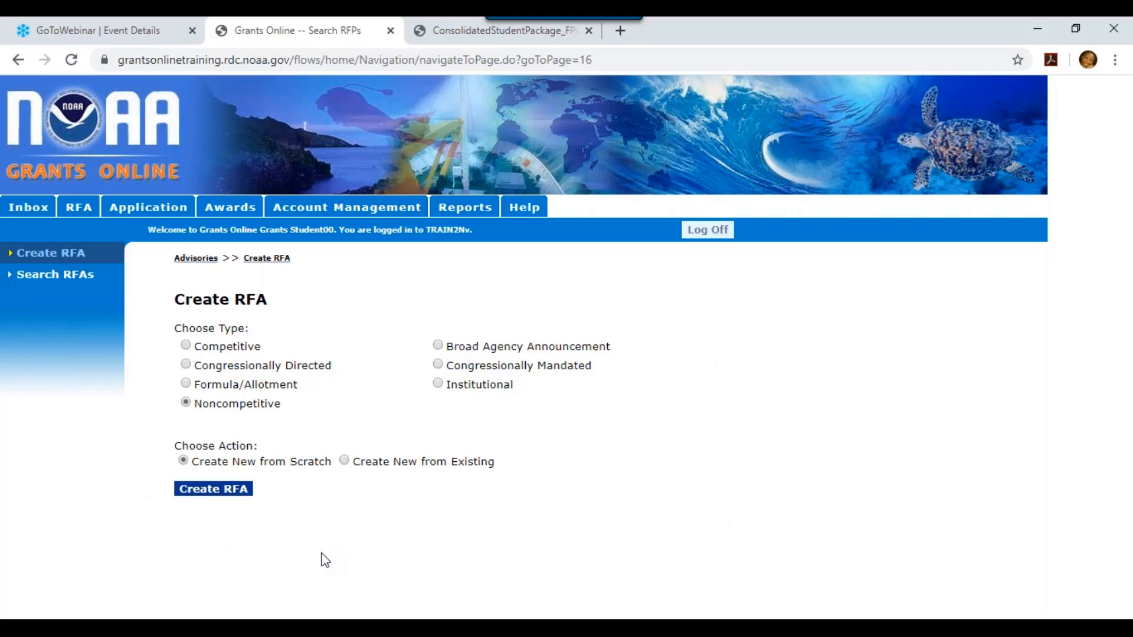
pyautogui.click(216, 491)
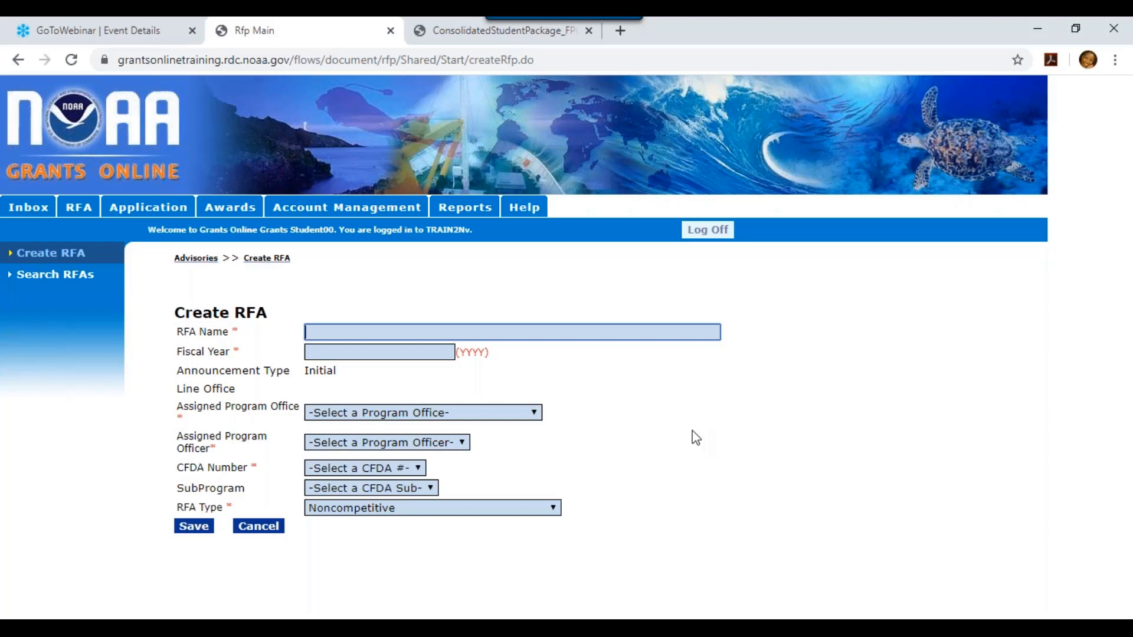
# Enter 'Webinar RFA for Universal RFA Creation - April 2020' as the RFA Name
pyautogui.write('Webinar RFA for Uni')
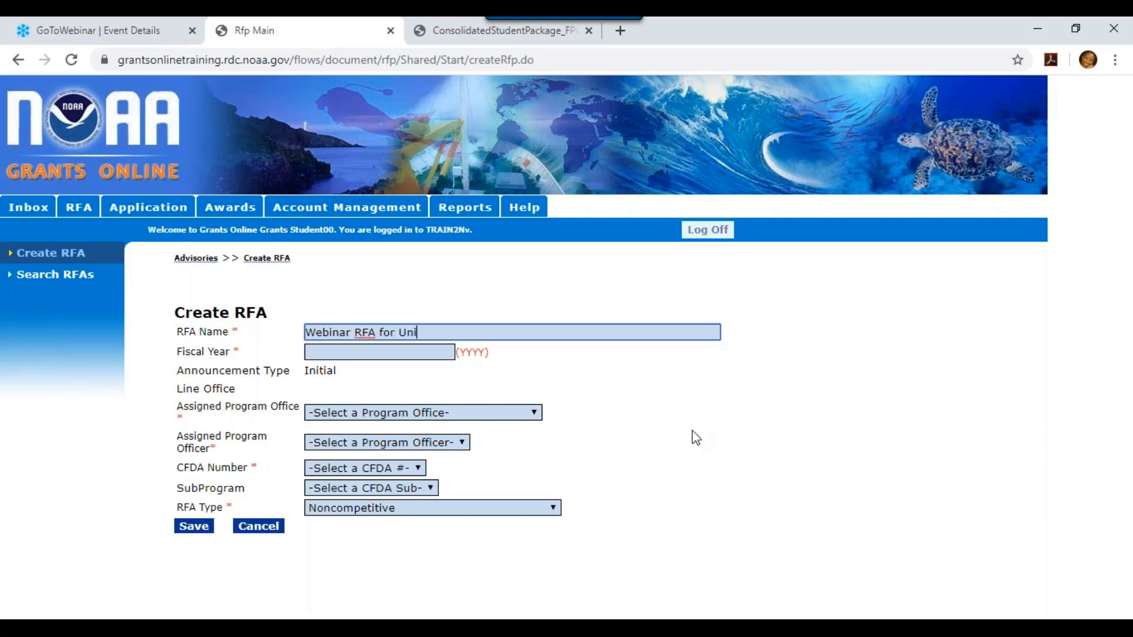
pyautogui.write('versal RFA Creation - ')
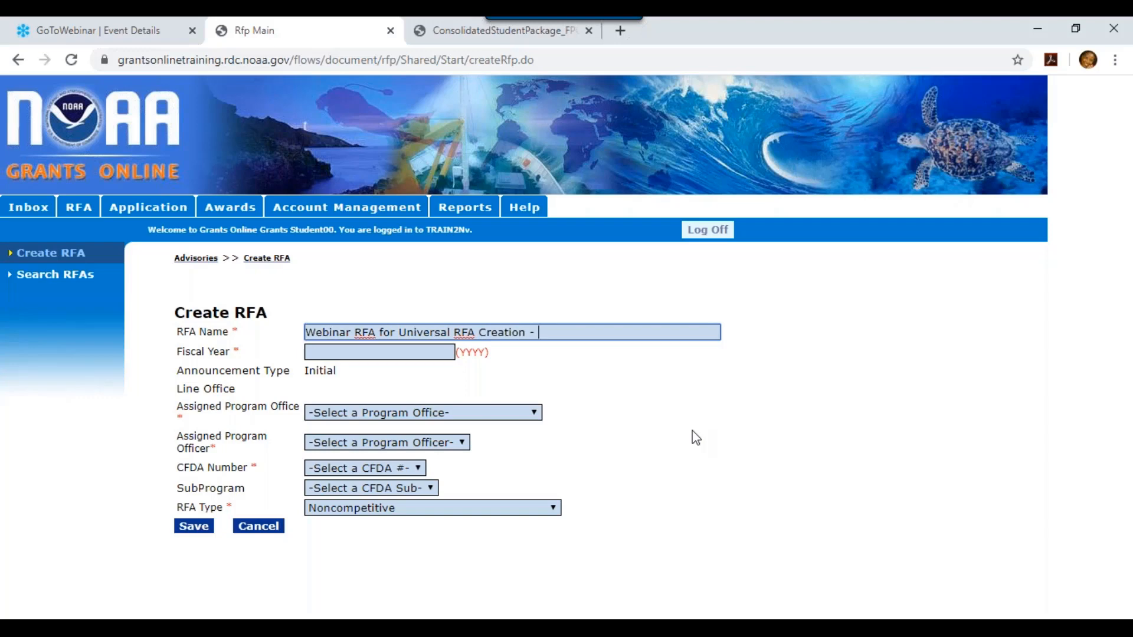
pyautogui.write('April 2020')
# Set Fiscal Year 2020, office OCPO, the first listed program officer, and CFDA 11.998
pyautogui.click(384, 352)
pyautogui.write('2020')
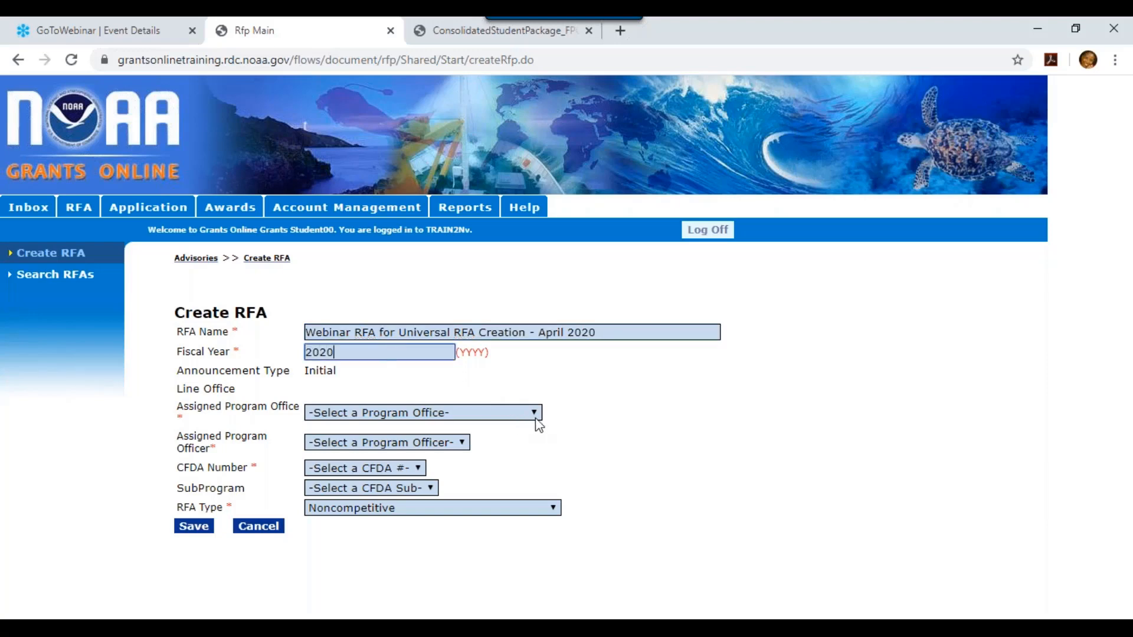
pyautogui.click(537, 415)
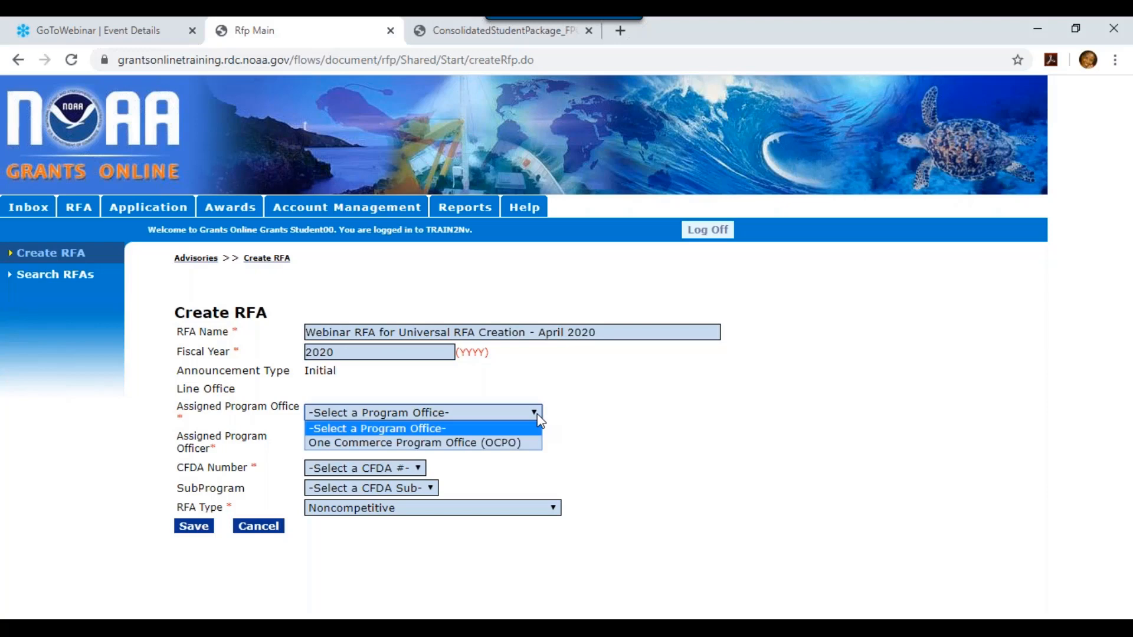
pyautogui.click(523, 443)
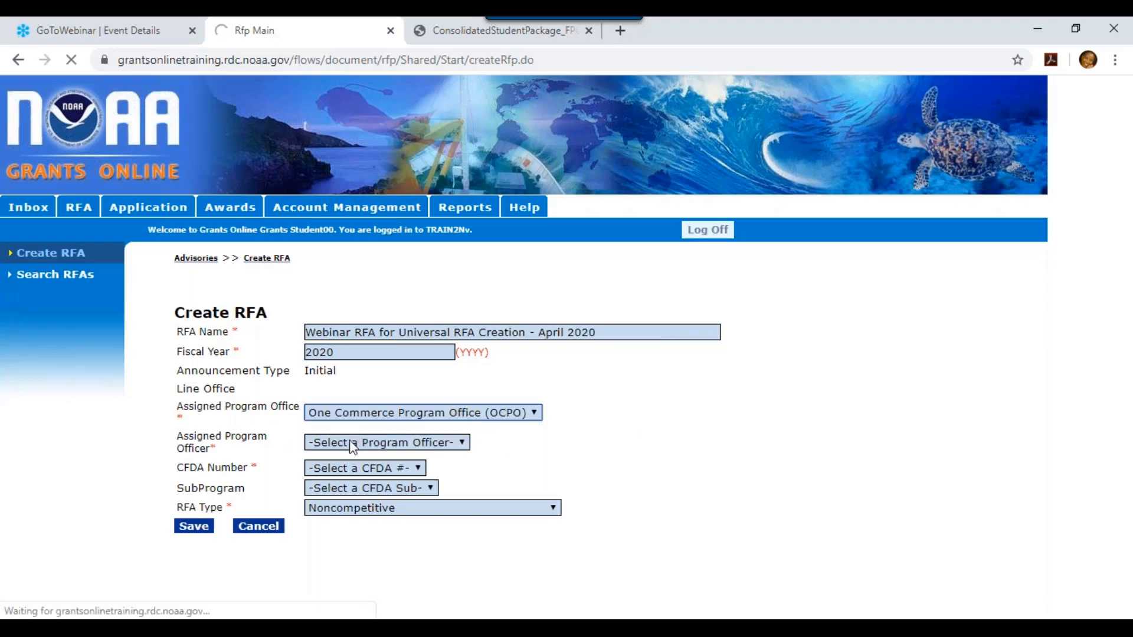
pyautogui.click(454, 446)
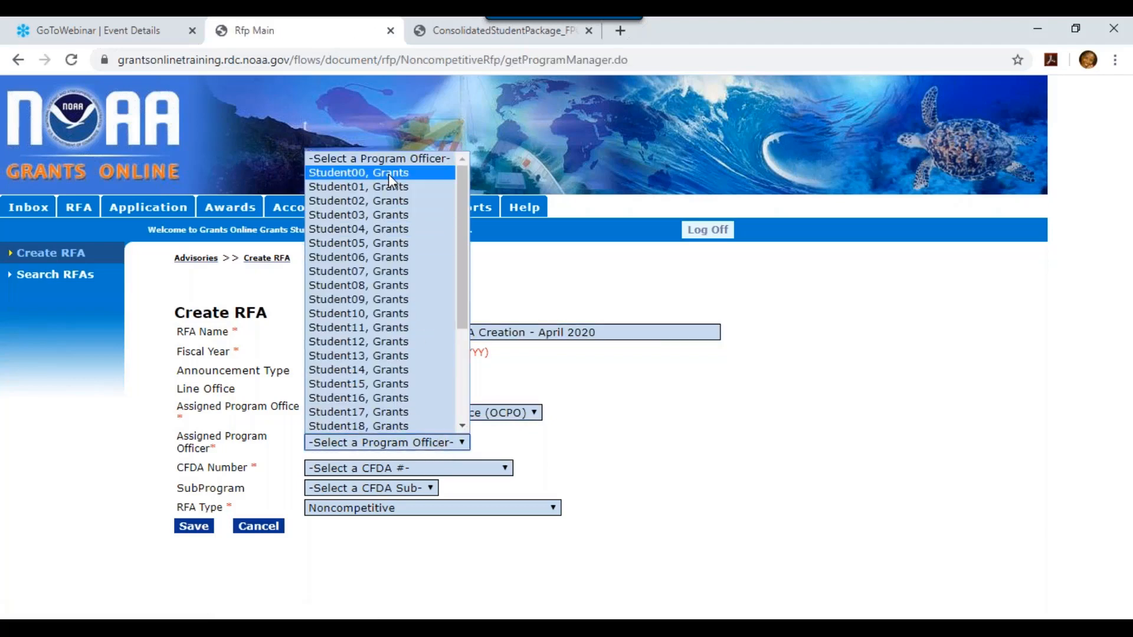
pyautogui.click(394, 174)
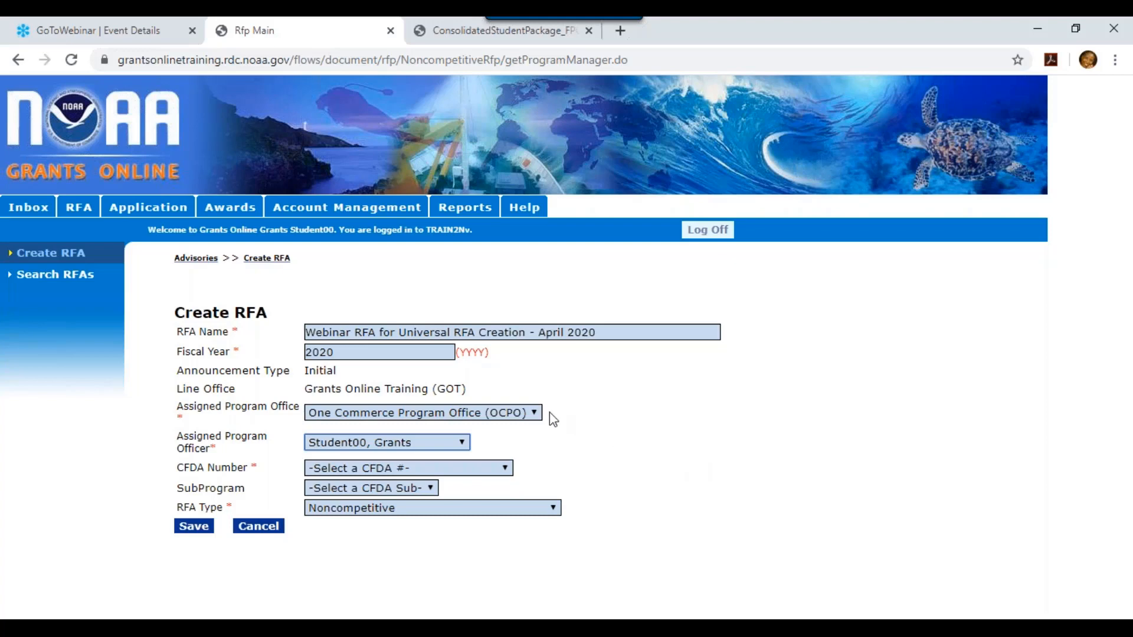
pyautogui.click(469, 469)
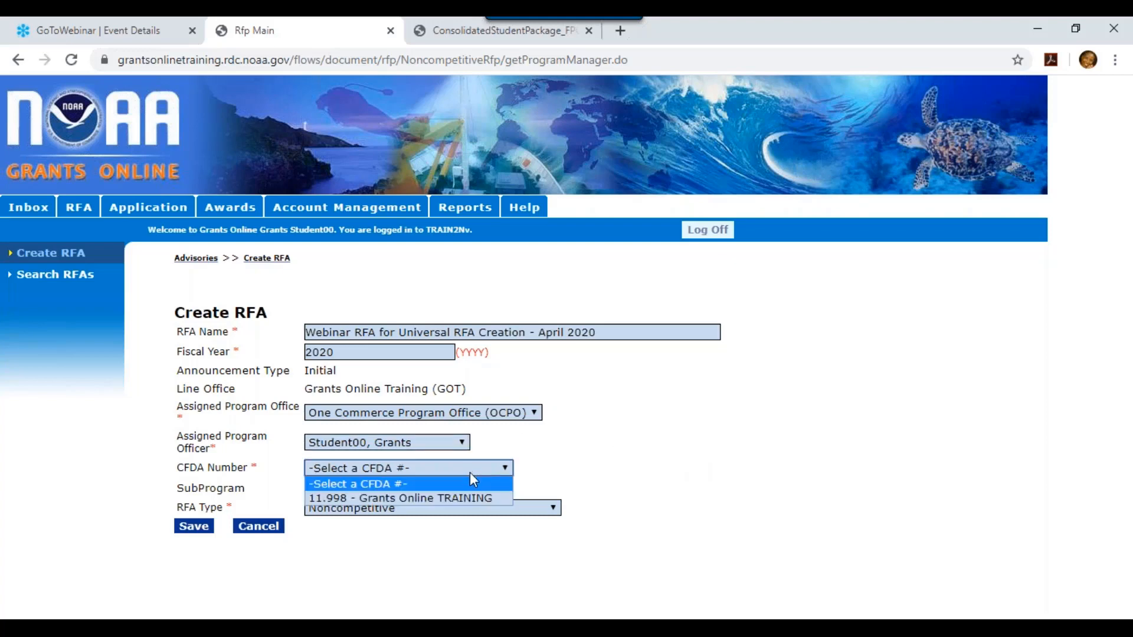
pyautogui.click(472, 499)
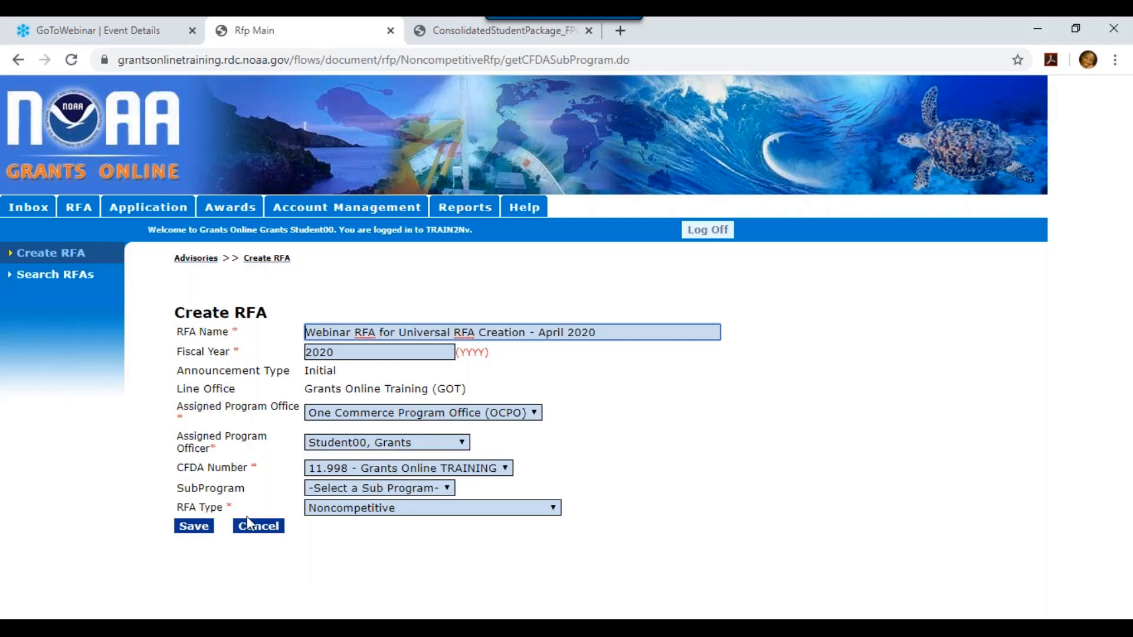
# Save the RFA and scroll its details page down to RFA Additional Information
pyautogui.click(200, 533)
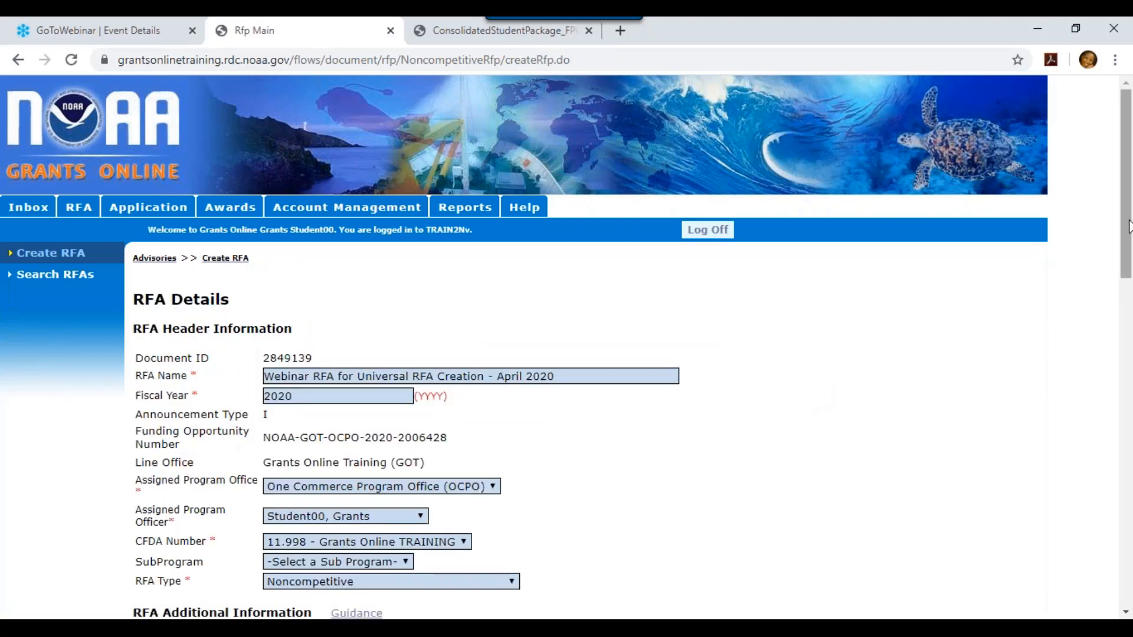
pyautogui.moveTo(1125, 241); pyautogui.dragTo(1130, 322)
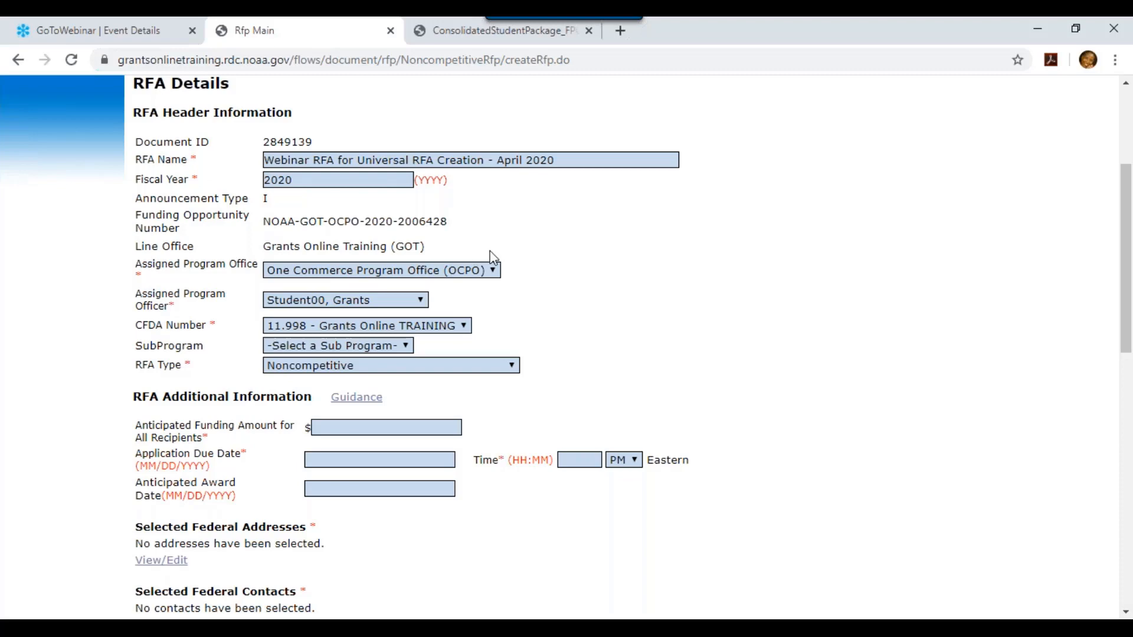
pyautogui.moveTo(1130, 216); pyautogui.dragTo(1130, 324)
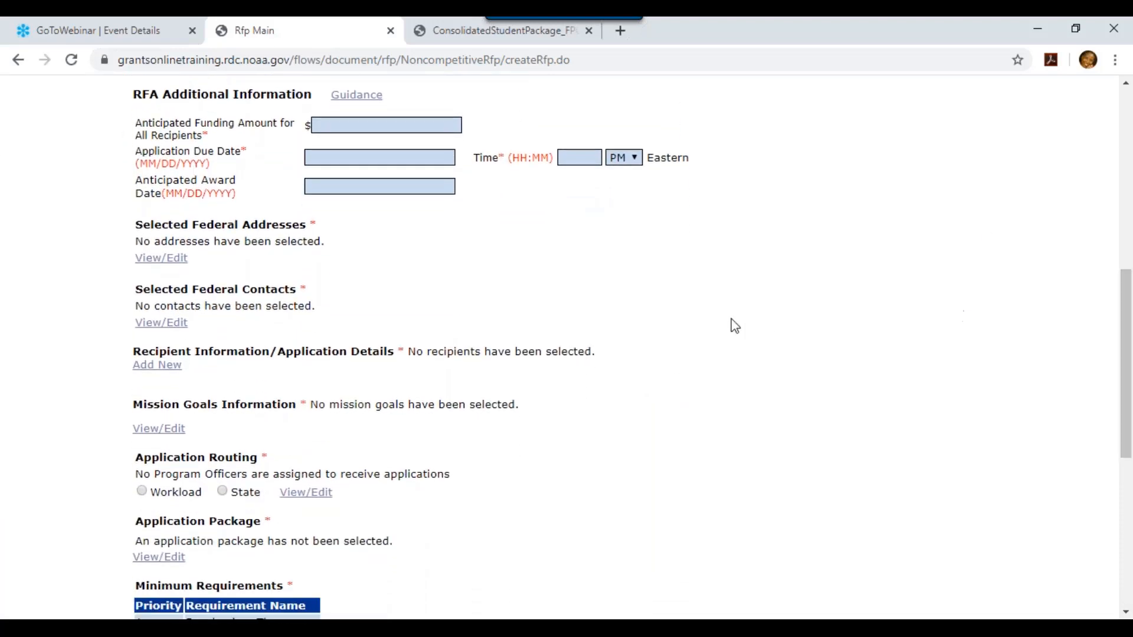
# Enter anticipated funding 1000000 and application due date 09/30/2020 at 11:59 PM
pyautogui.click(427, 130)
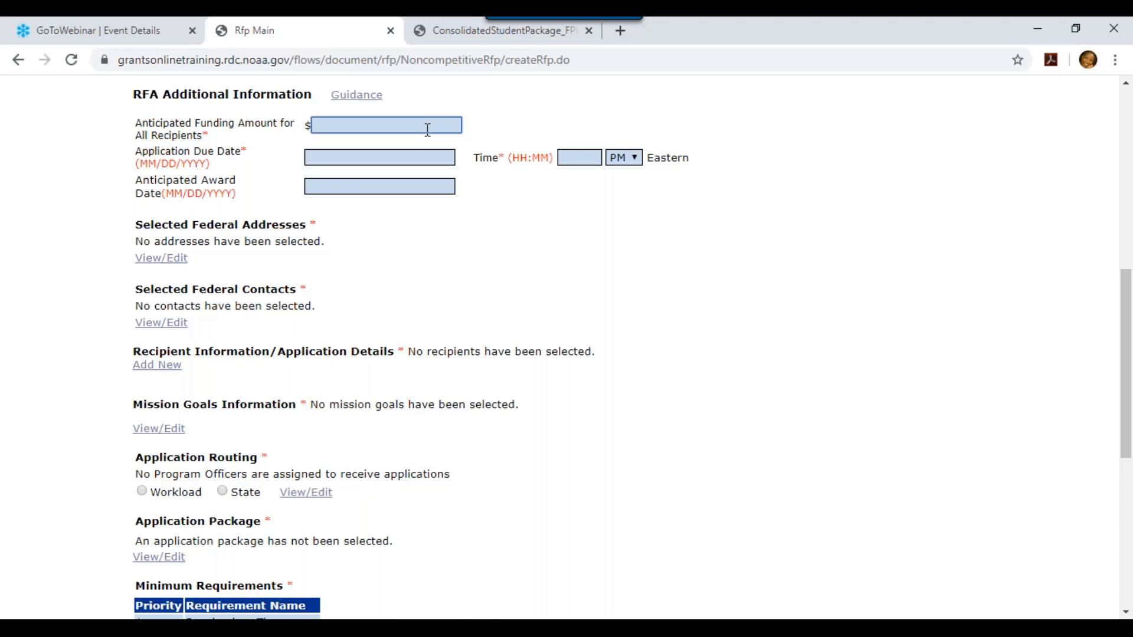
pyautogui.write('1000000')
pyautogui.click(391, 159)
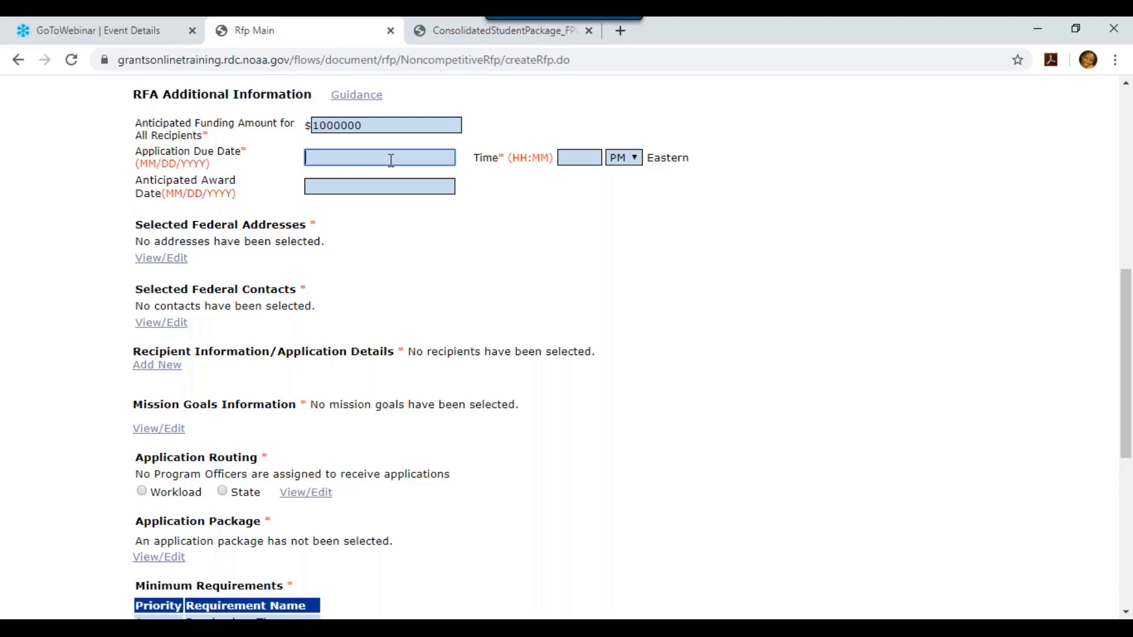
pyautogui.write('09/30/')
pyautogui.write('2020')
pyautogui.click(575, 158)
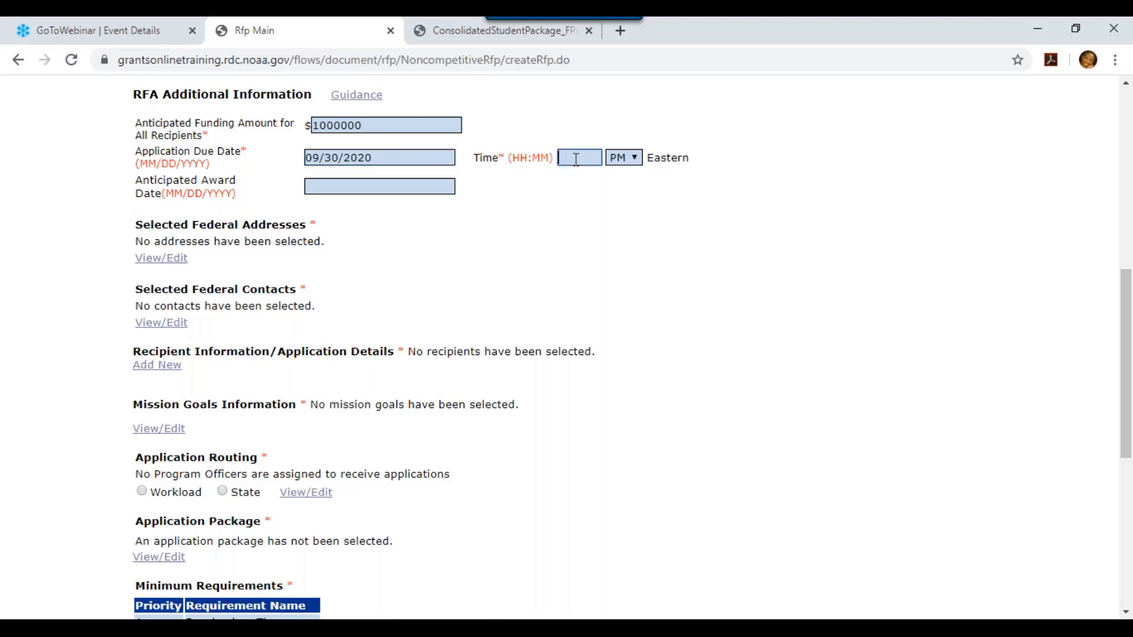
pyautogui.write('11:59')
pyautogui.click(398, 187)
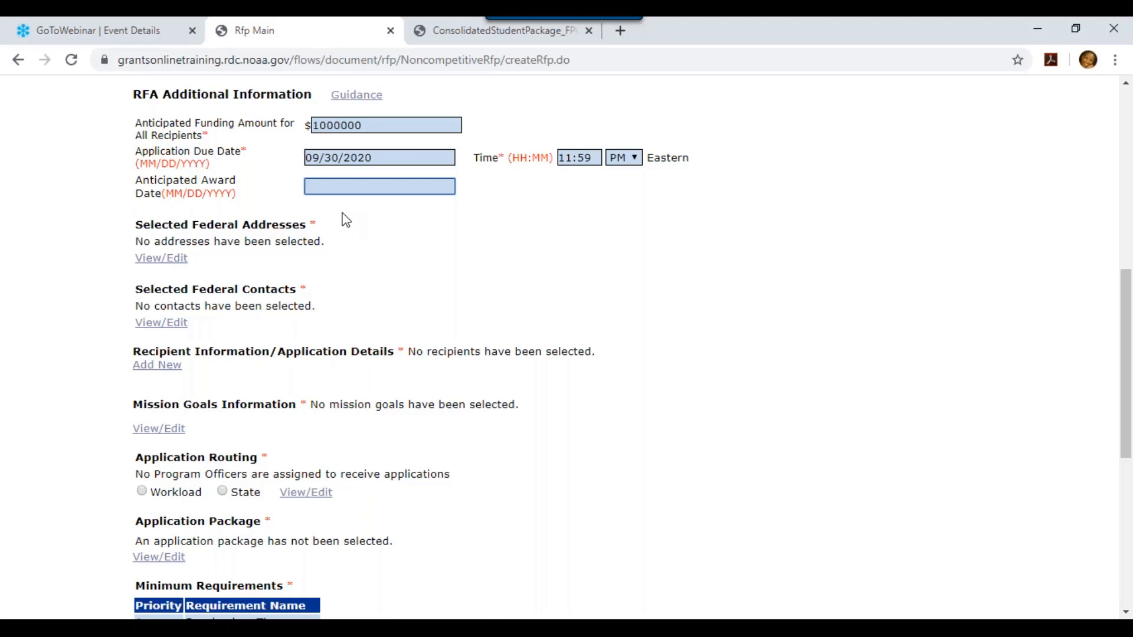
pyautogui.click(162, 260)
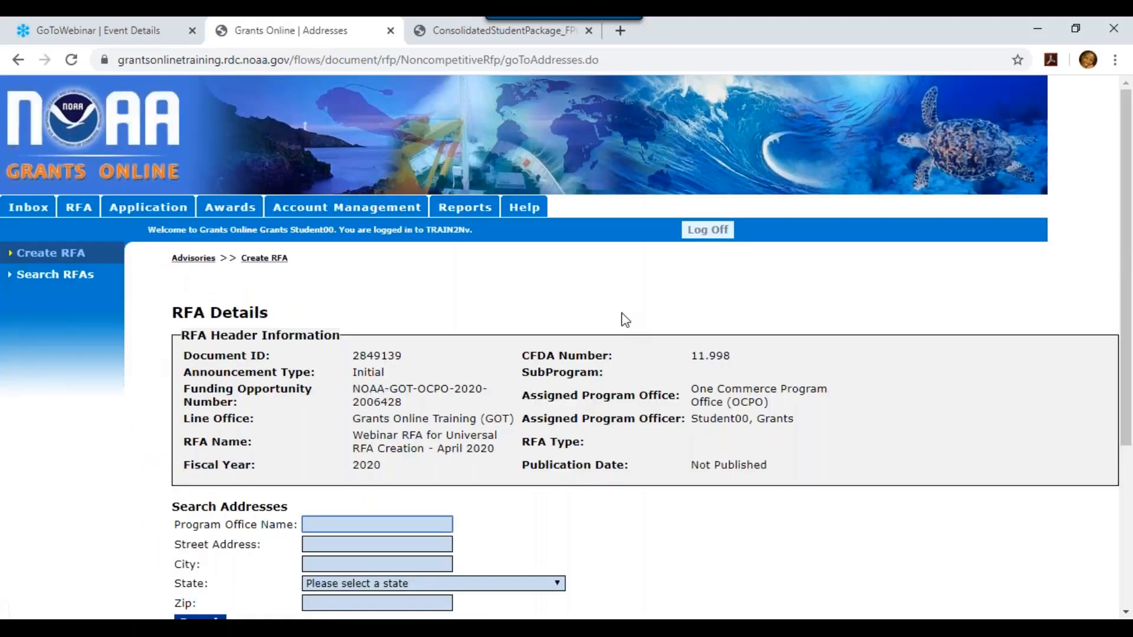
# Search addresses for 'ocpo' and add the One Commerce Program Office (OCPO) address to the RFA
pyautogui.moveTo(1127, 149); pyautogui.dragTo(1127, 310)
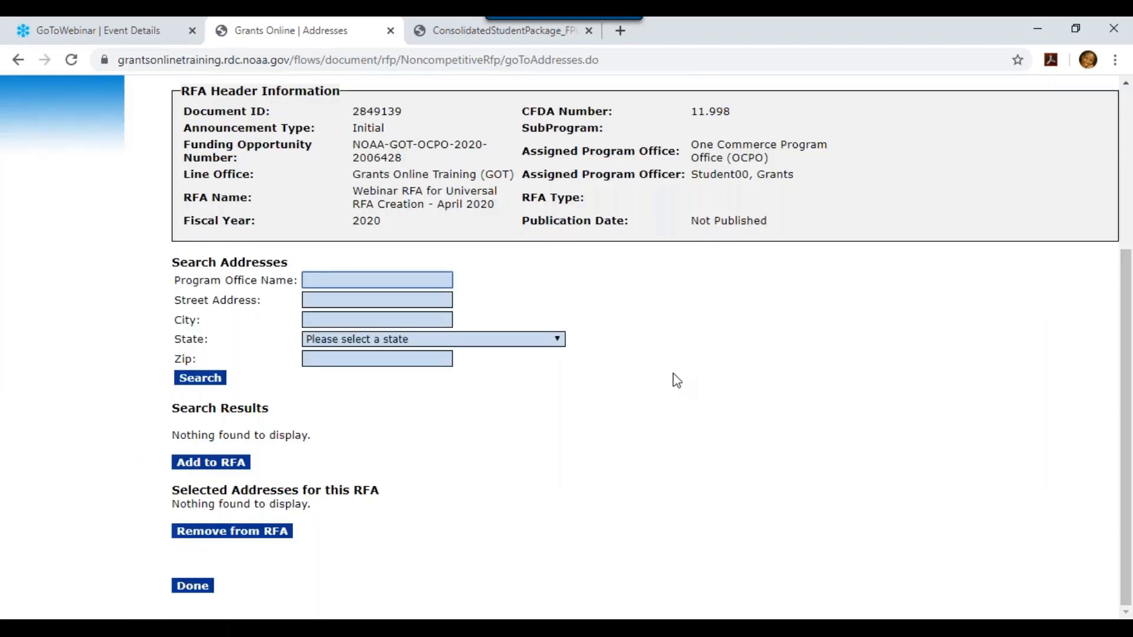
pyautogui.write('ocpo')
pyautogui.click(201, 379)
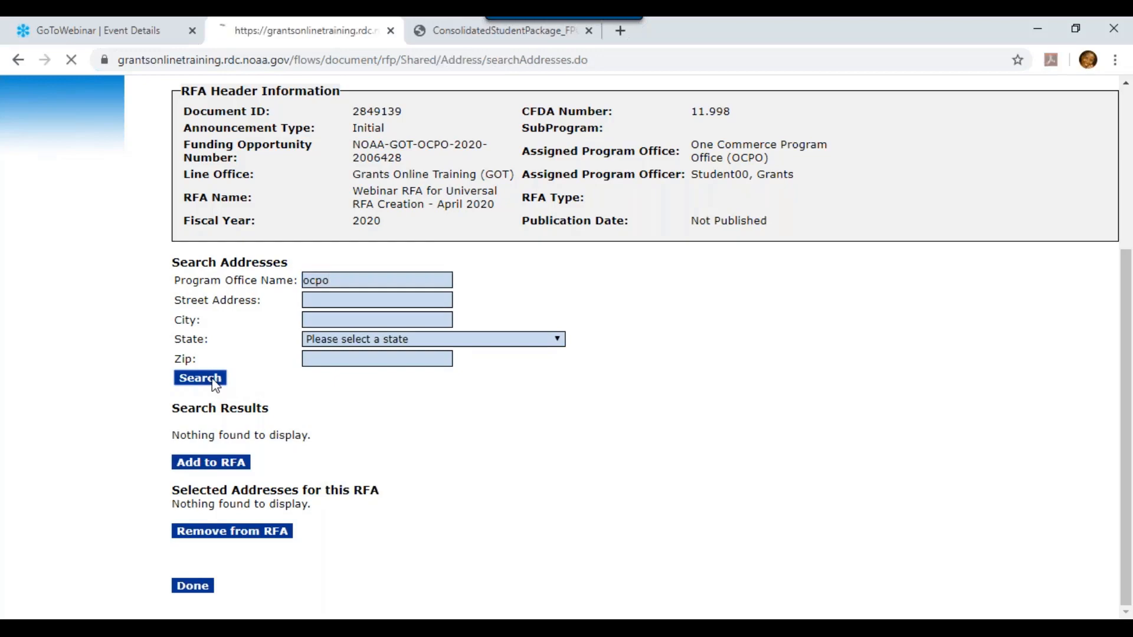
pyautogui.scroll(-5, 1128, 247)
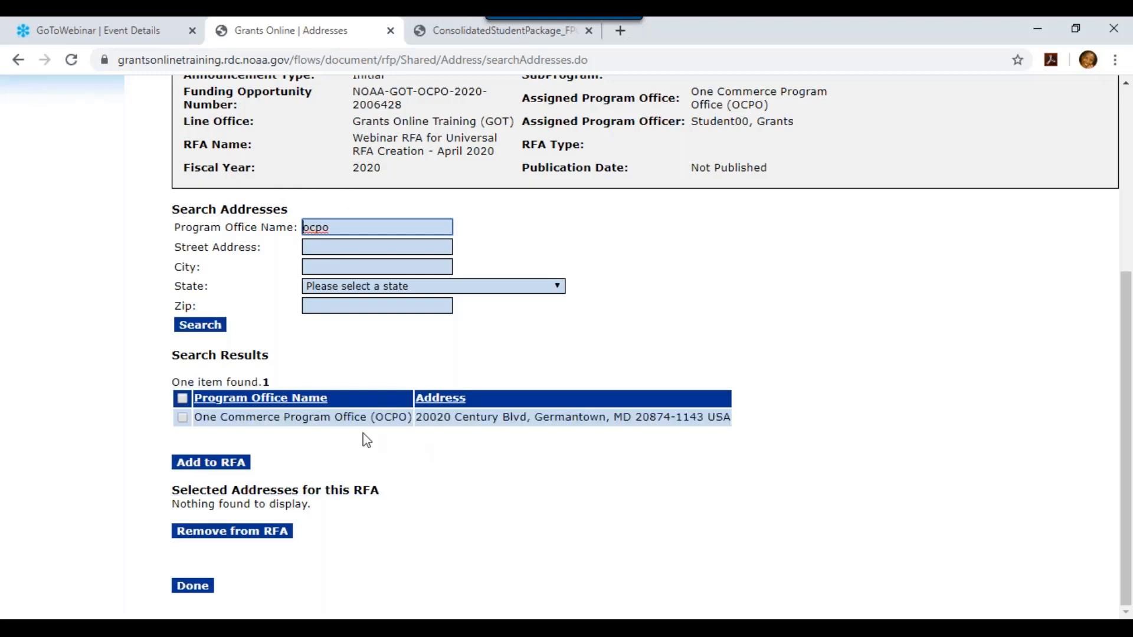
pyautogui.click(183, 418)
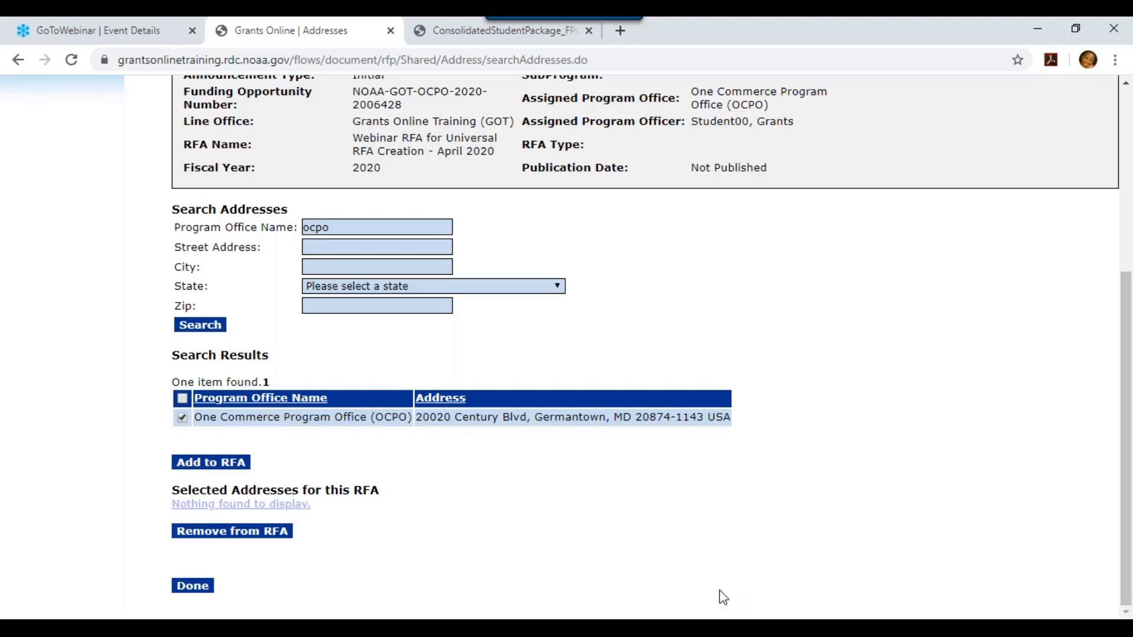
pyautogui.click(226, 463)
pyautogui.moveTo(1127, 289); pyautogui.dragTo(1130, 505)
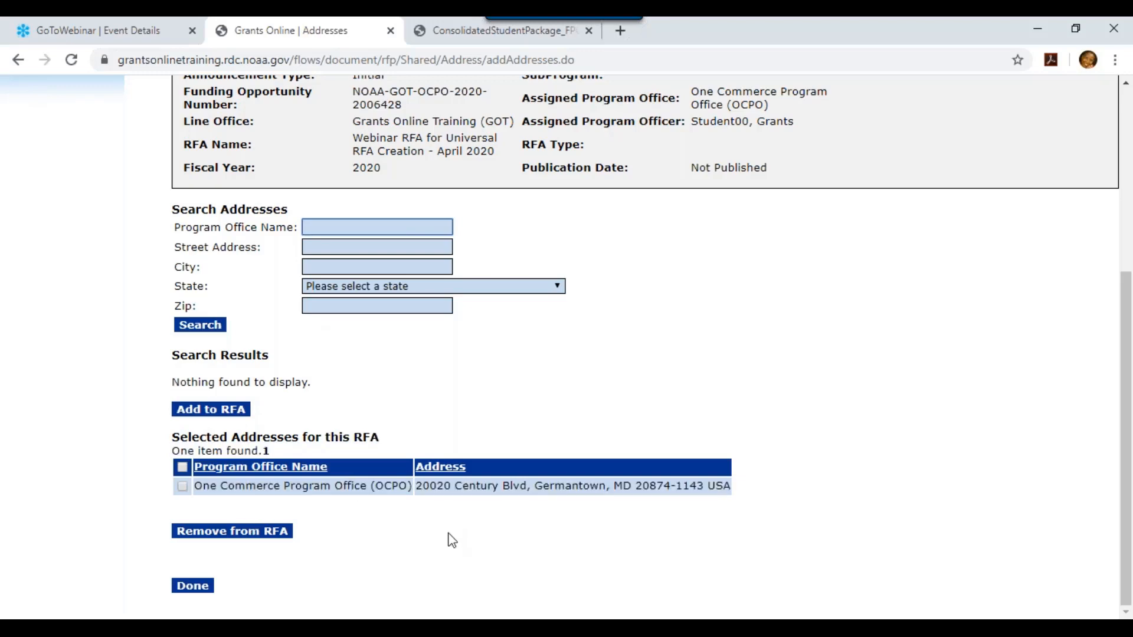
# Return to RFA Details and check the OCPO address under Selected Federal Addresses
pyautogui.click(202, 590)
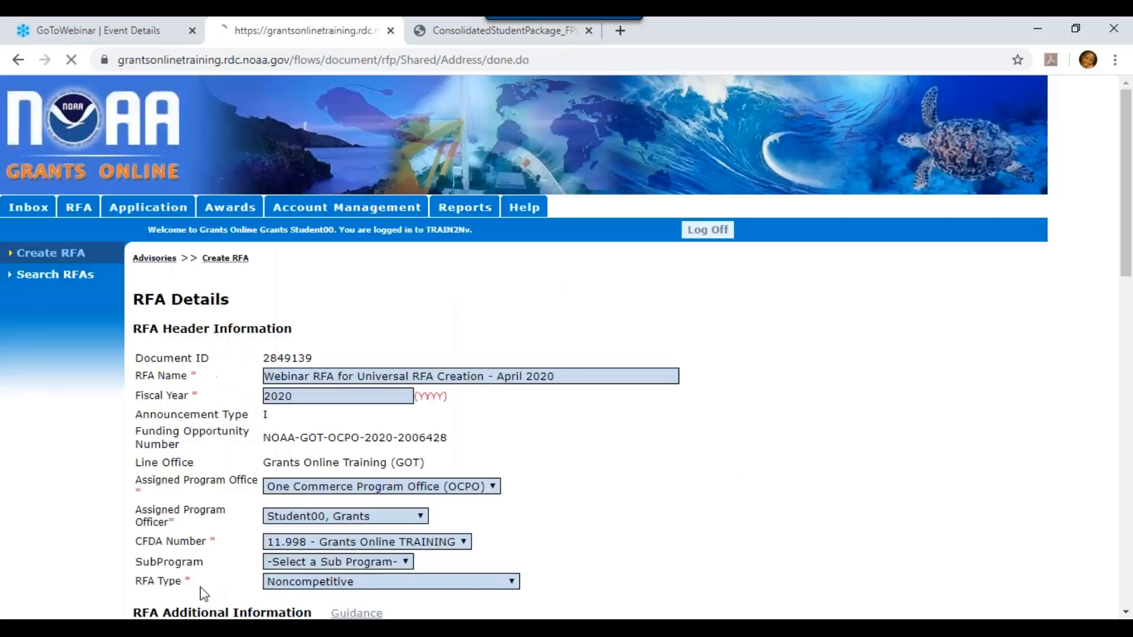
pyautogui.moveTo(1128, 150); pyautogui.dragTo(1131, 344)
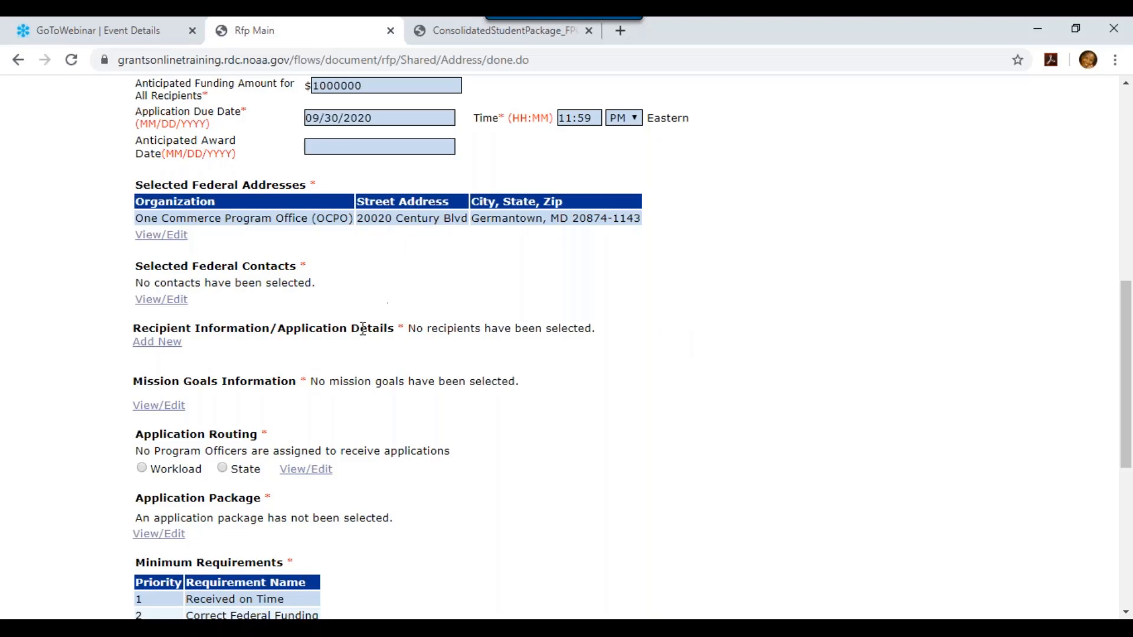
pyautogui.click(159, 302)
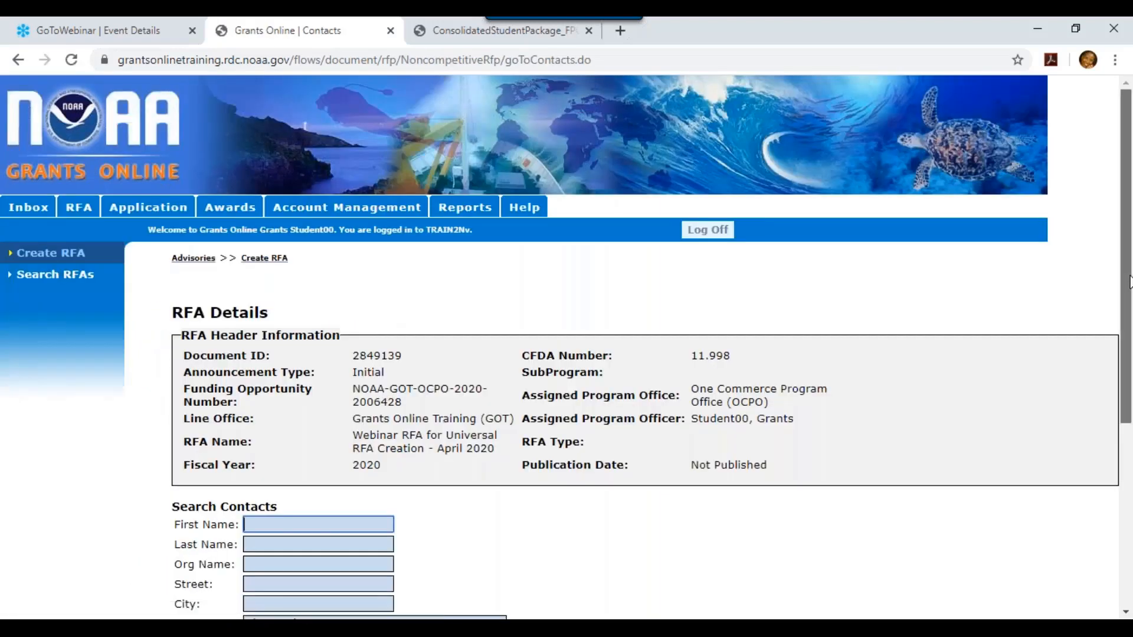
# Search contacts by last name '00' and add the One Commerce Program Office contact to the RFA
pyautogui.scroll(-5, 749, 481)
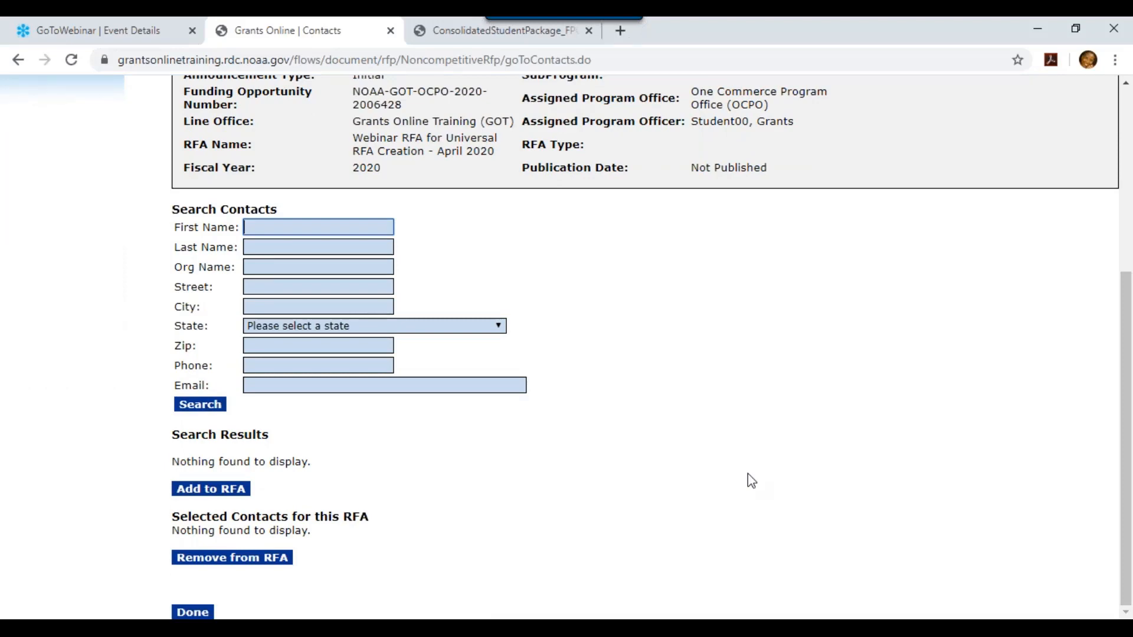
pyautogui.click(351, 247)
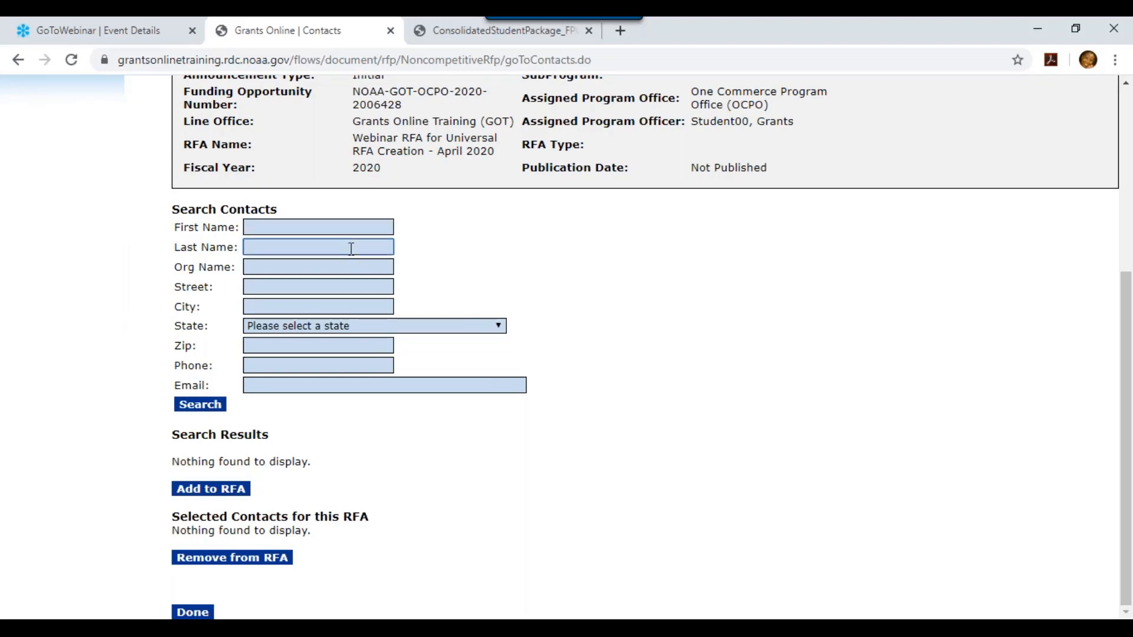
pyautogui.write('00')
pyautogui.click(199, 407)
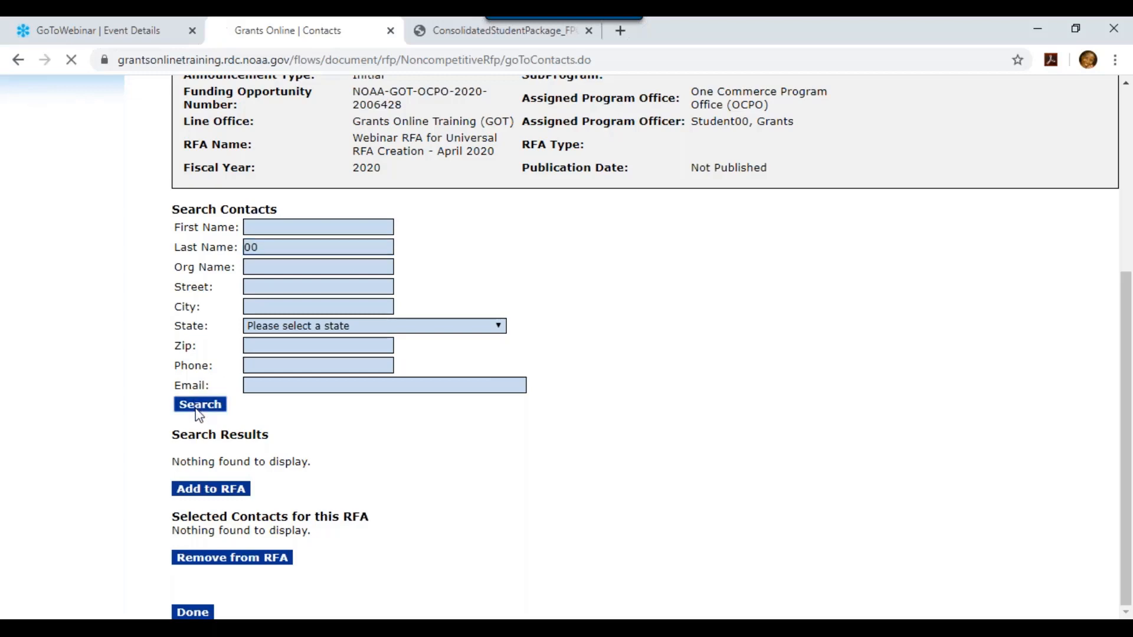
pyautogui.moveTo(1125, 213); pyautogui.dragTo(1121, 457)
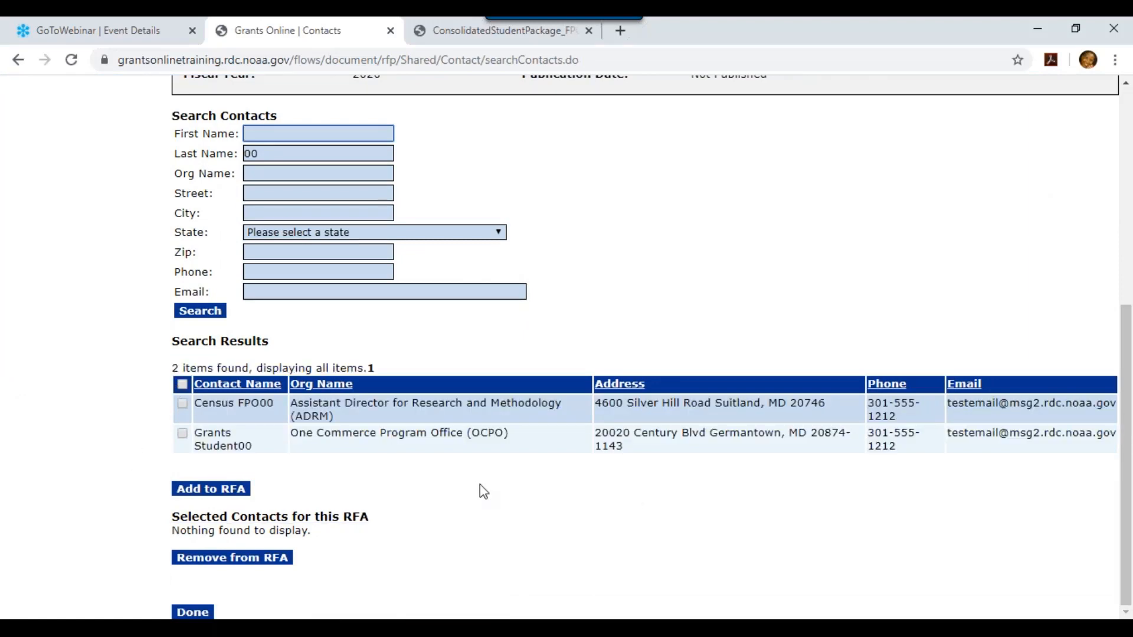
pyautogui.click(182, 435)
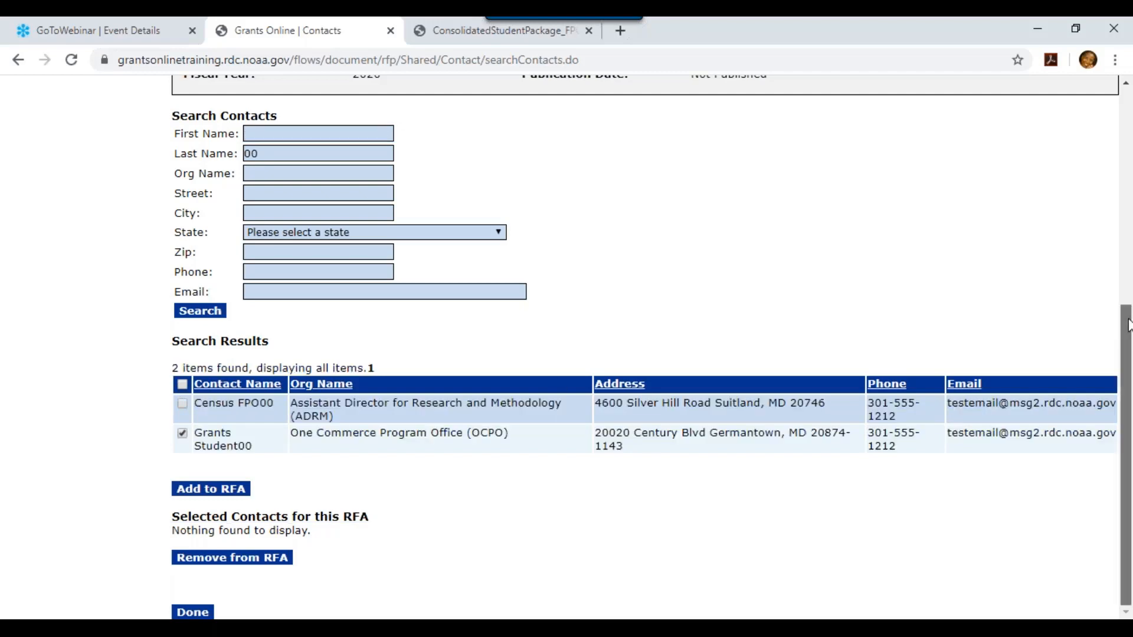
pyautogui.click(220, 491)
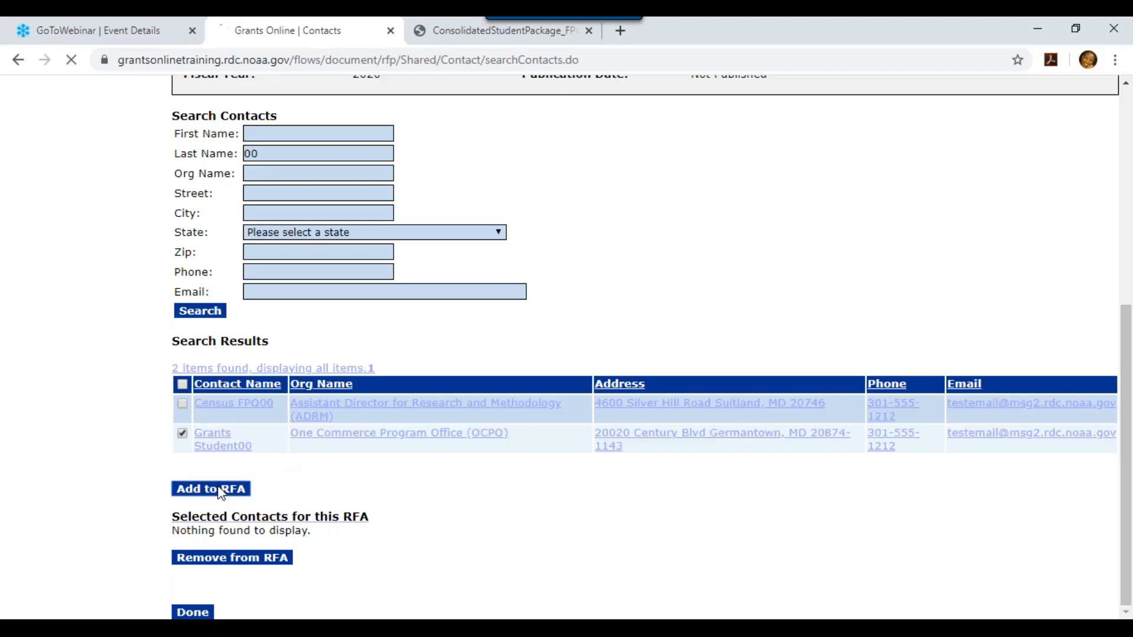
pyautogui.scroll(-5, 1052, 409)
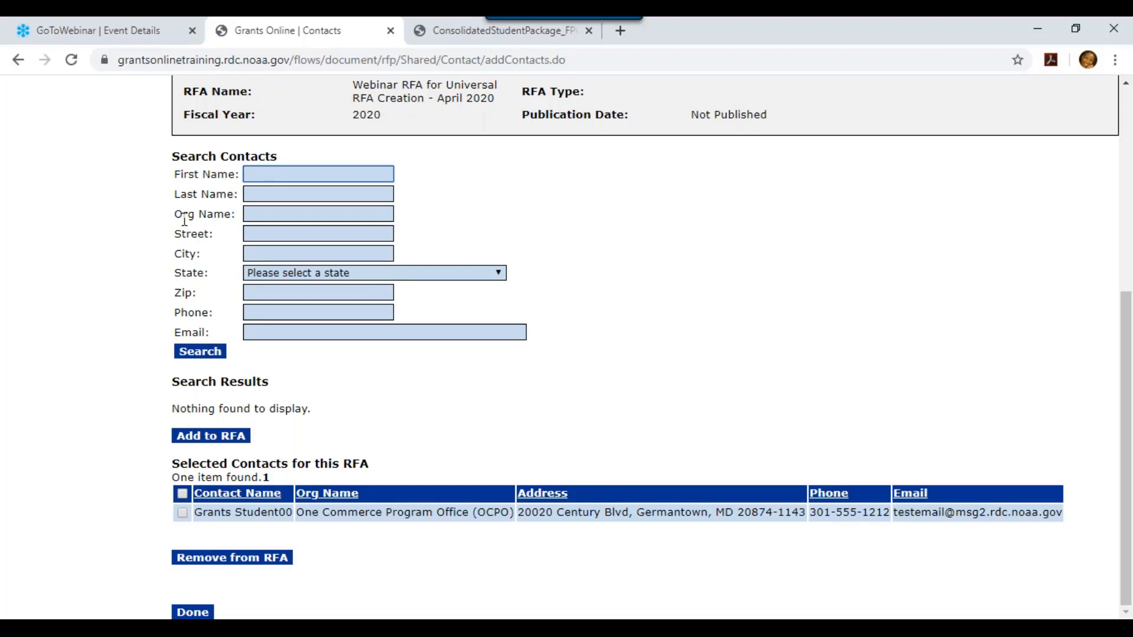
pyautogui.click(239, 437)
pyautogui.click(196, 613)
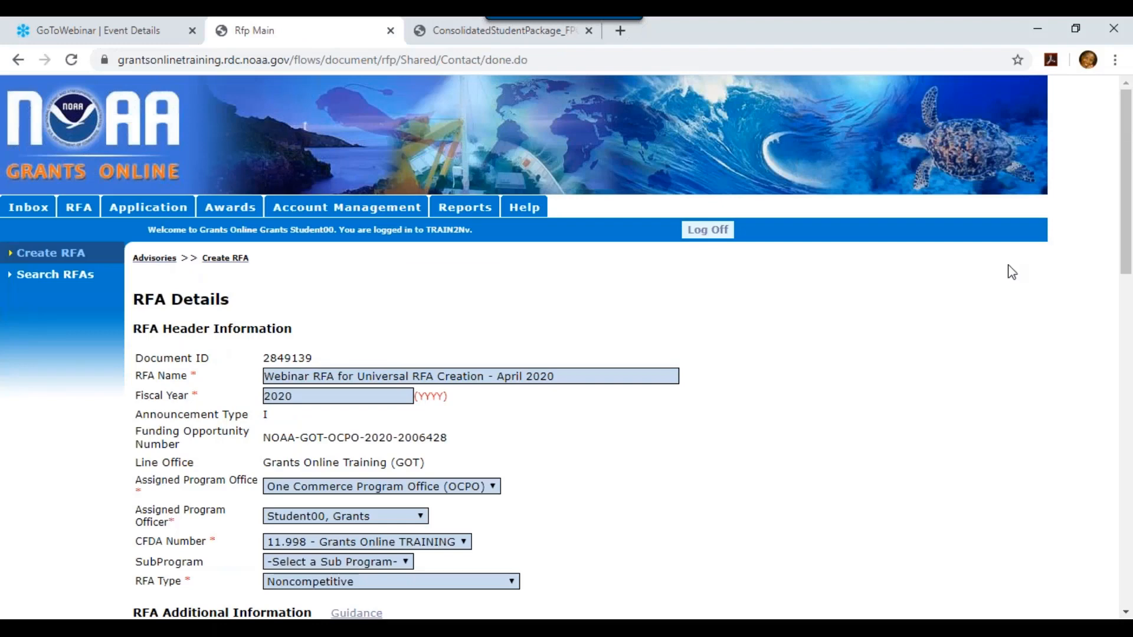
pyautogui.moveTo(1126, 216); pyautogui.dragTo(1130, 411)
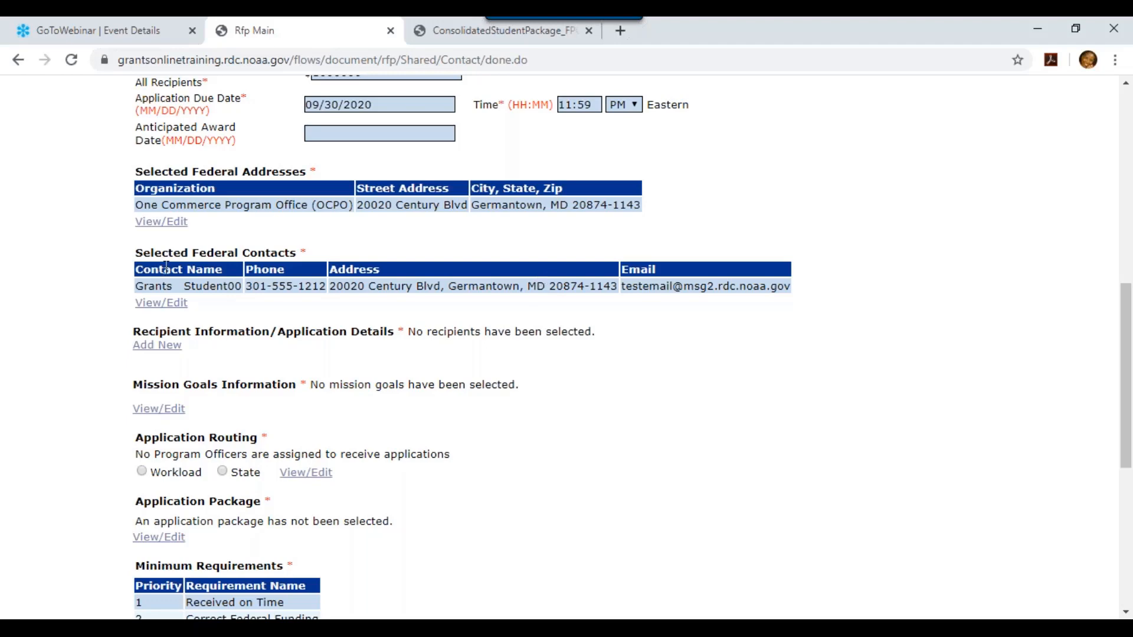
pyautogui.click(162, 350)
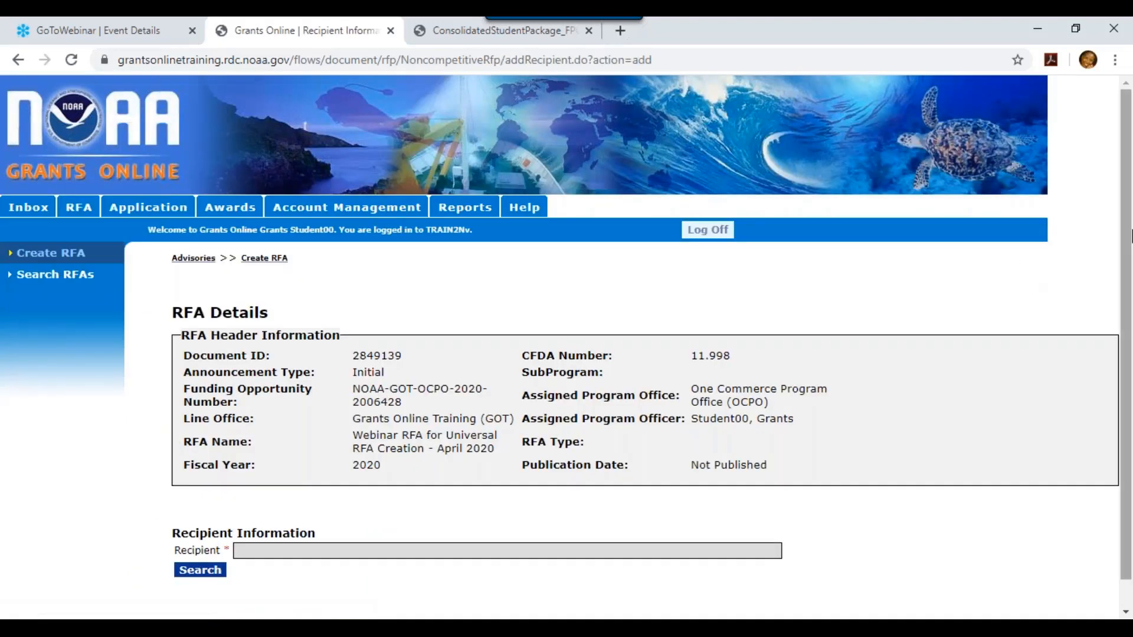
# Add a new recipient entry and bring up the organization search for the Recipient field
pyautogui.scroll(-1, 1131, 236)
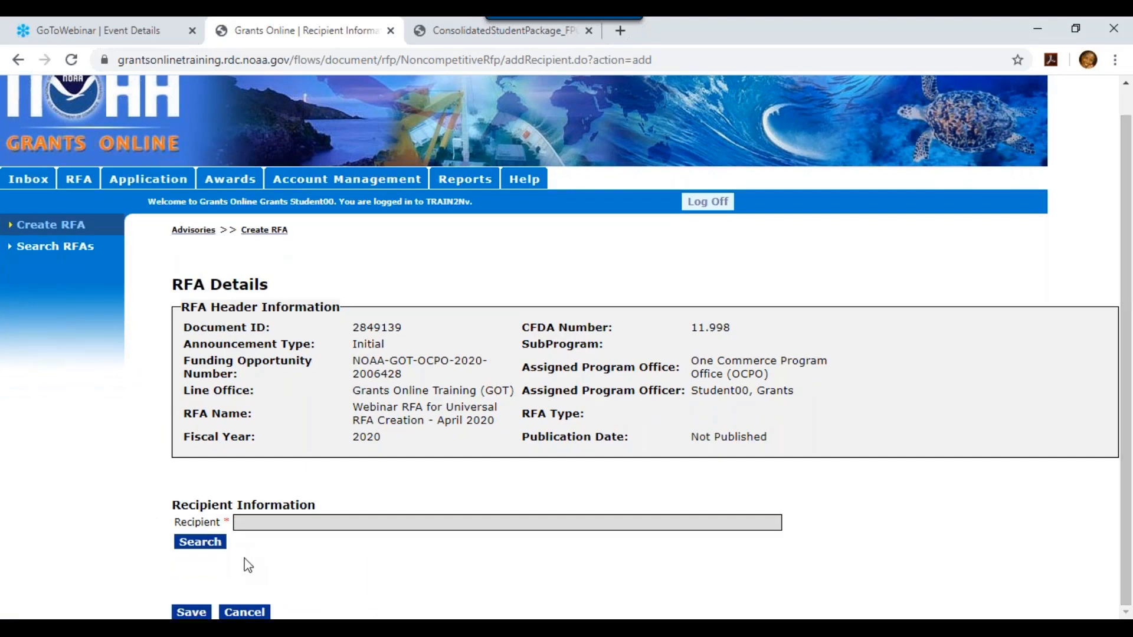
pyautogui.click(342, 524)
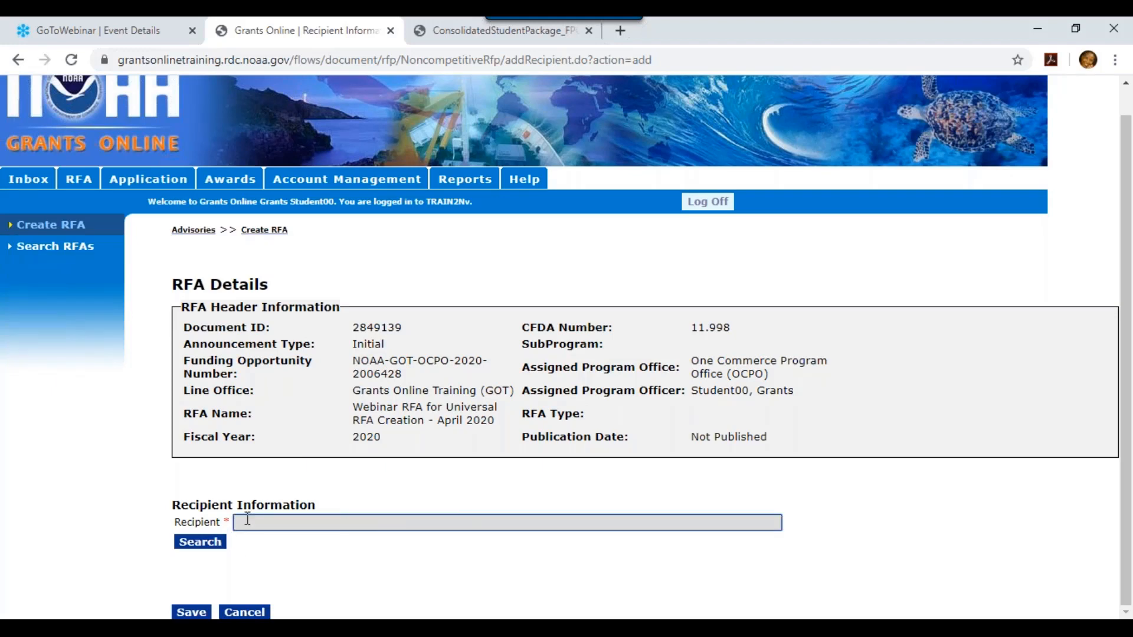
pyautogui.click(199, 543)
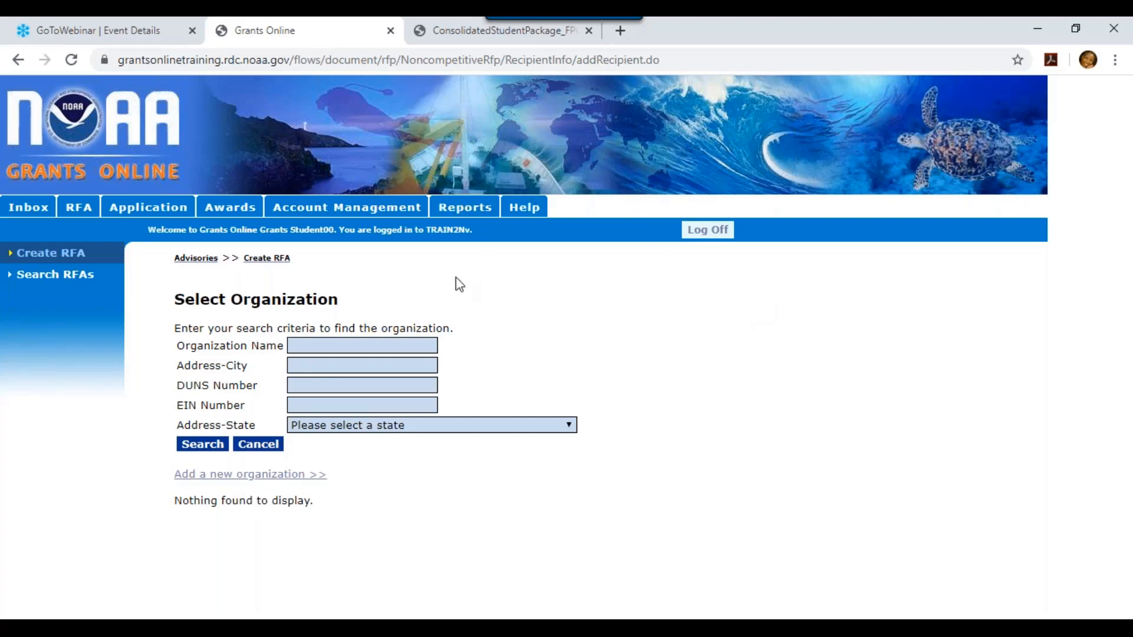
# Search organizations by DUNS number 067638957, returning GENERAL ATOMICS
pyautogui.click(381, 386)
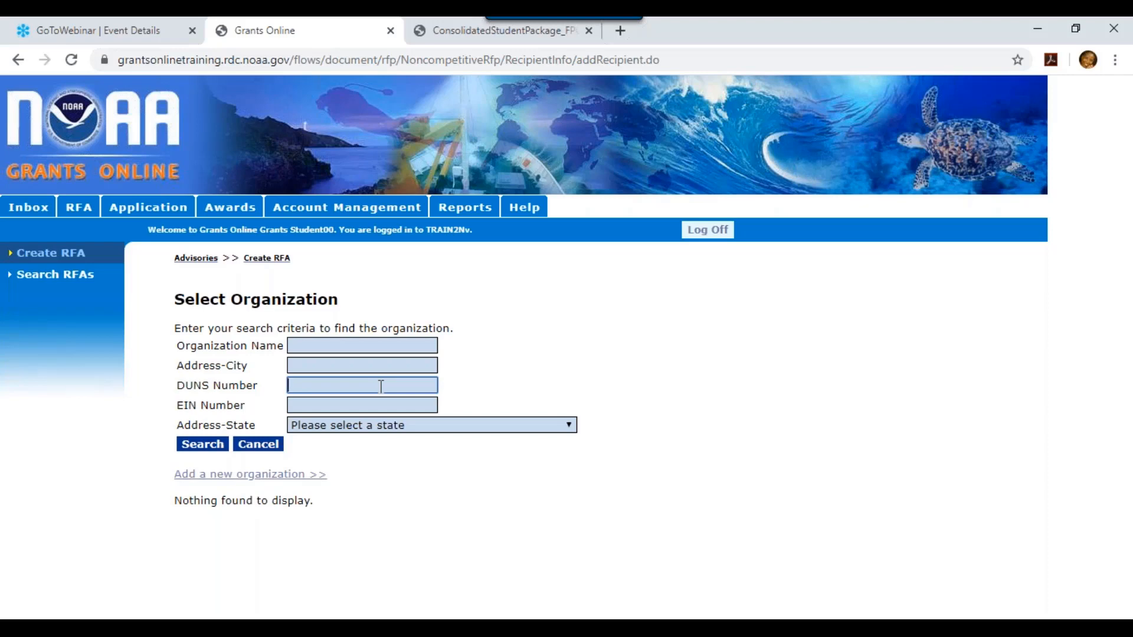
pyautogui.write('067638957')
pyautogui.click(208, 448)
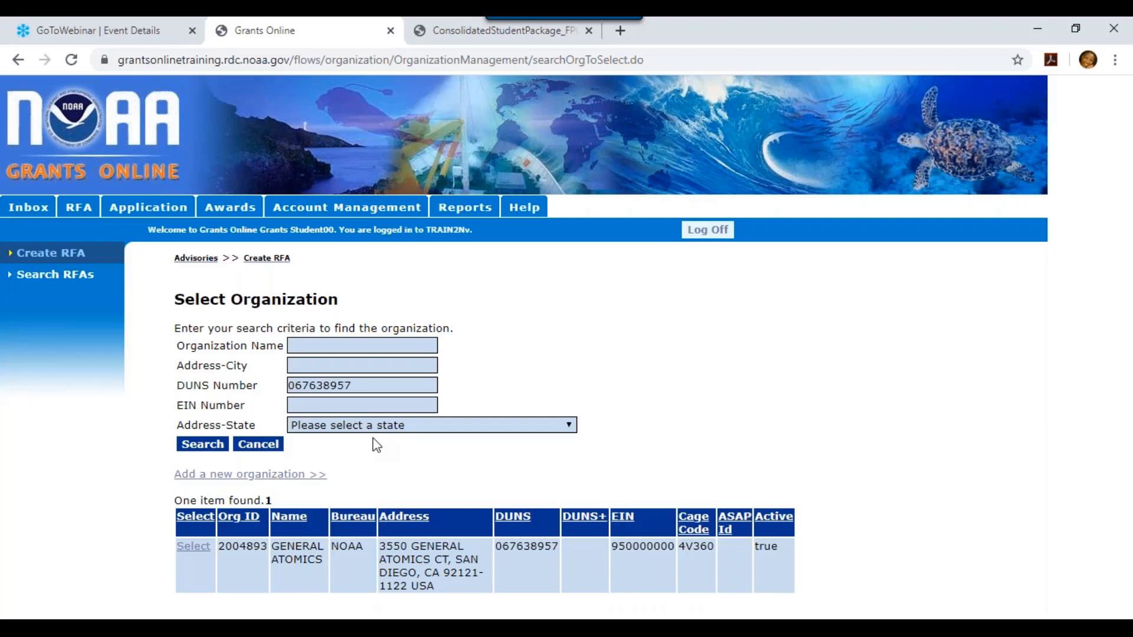
# Select GENERAL ATOMICS from the search results as the RFA's recipient
pyautogui.click(196, 546)
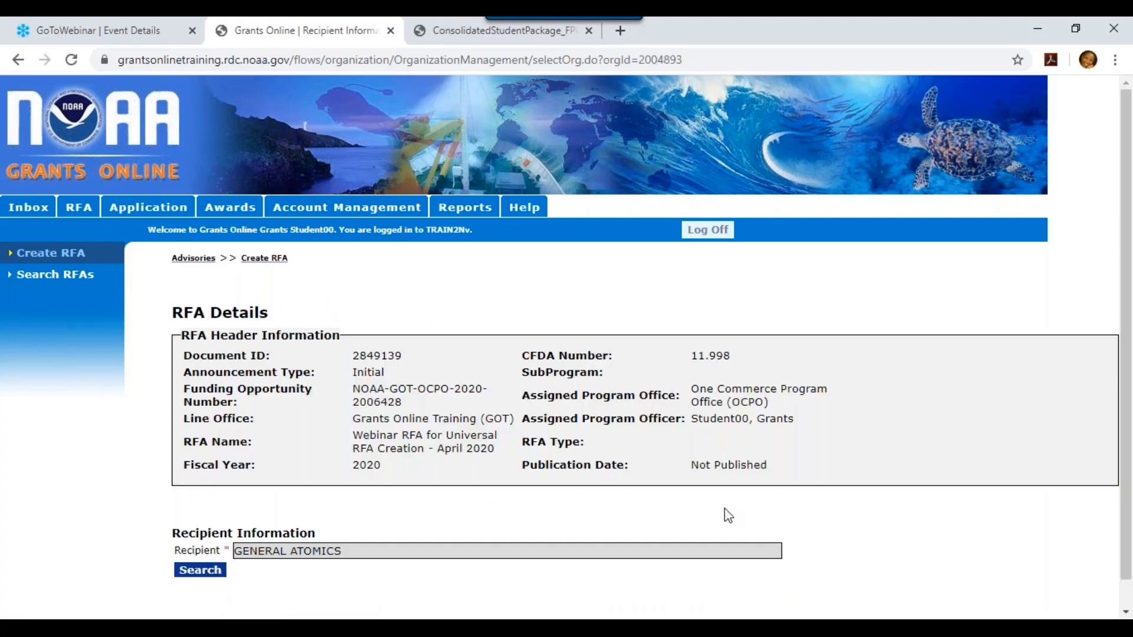
# Save the GENERAL ATOMICS recipient information and scroll down to the new Notification Contacts section
pyautogui.scroll(-1, 1128, 285)
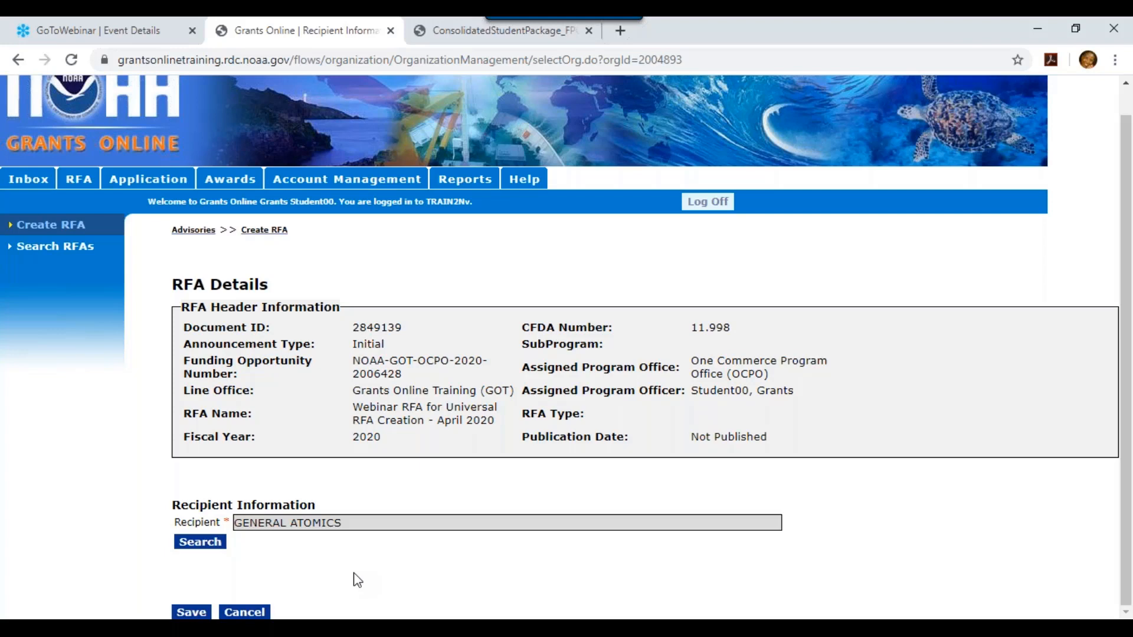
pyautogui.click(190, 613)
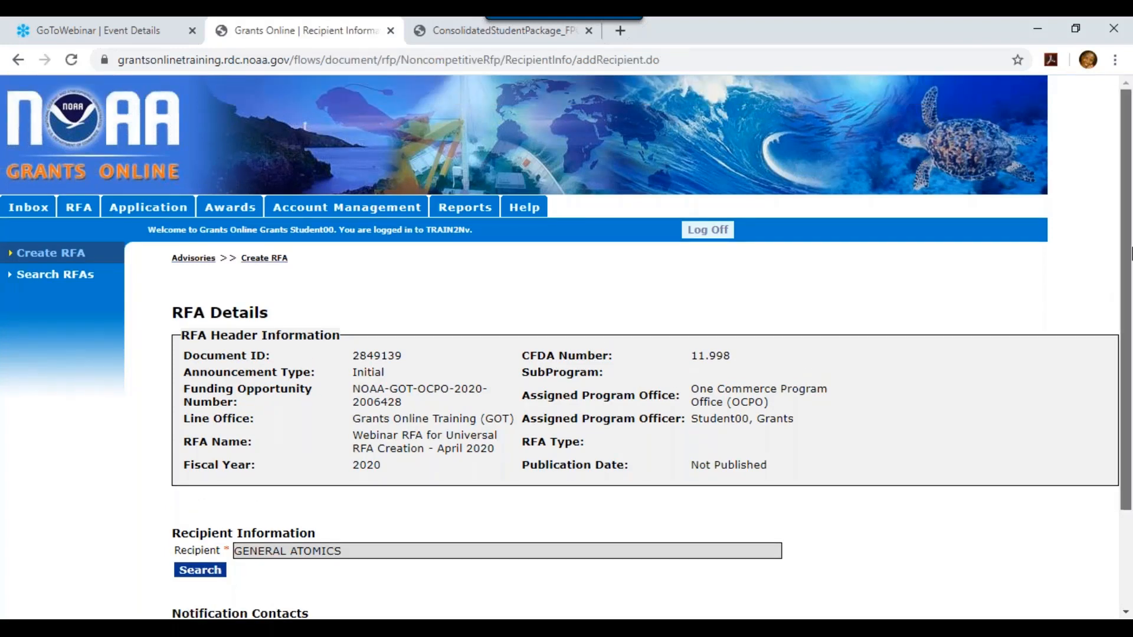
pyautogui.scroll(-2, 1128, 507)
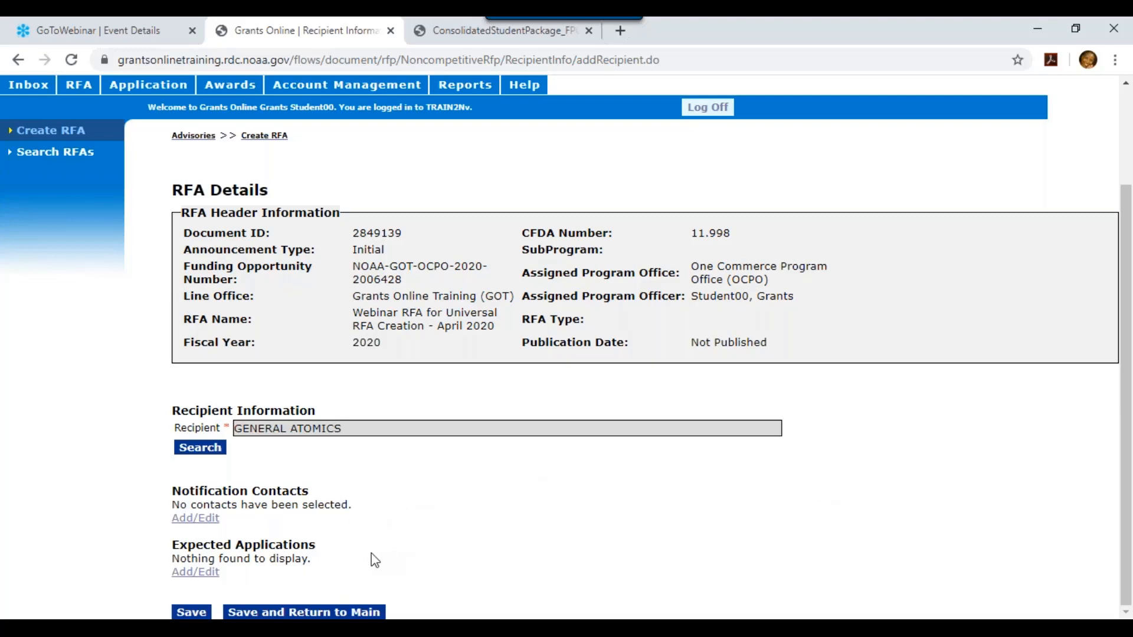
# Return to the main RFA page, then view the training PDF's Create RFA overview on page 35
pyautogui.click(295, 612)
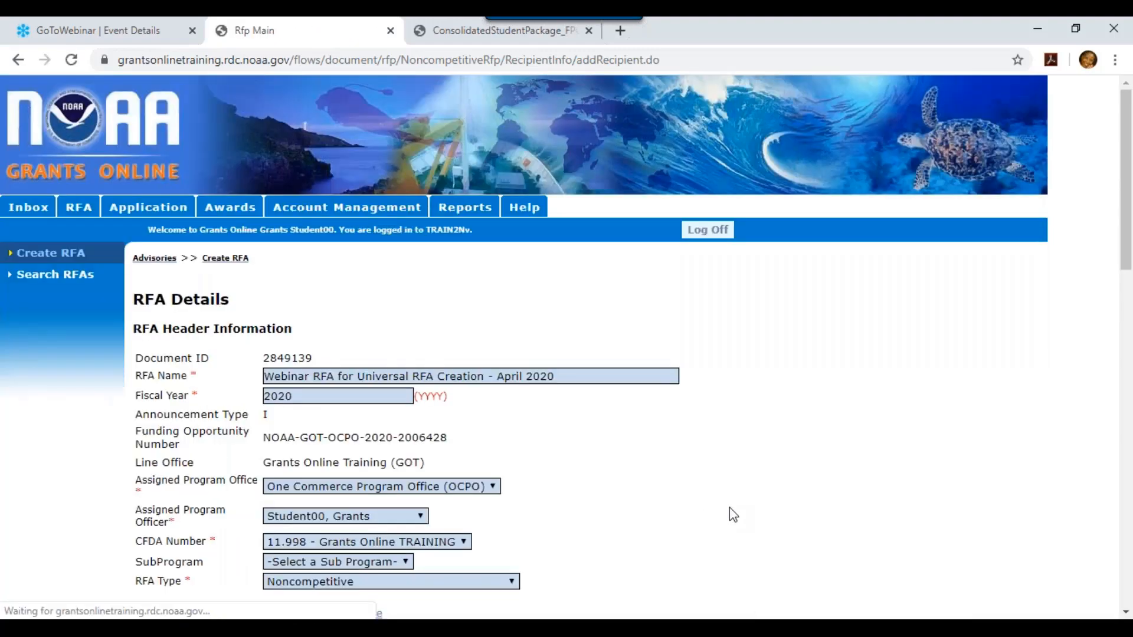
pyautogui.moveTo(1130, 137); pyautogui.dragTo(1130, 323)
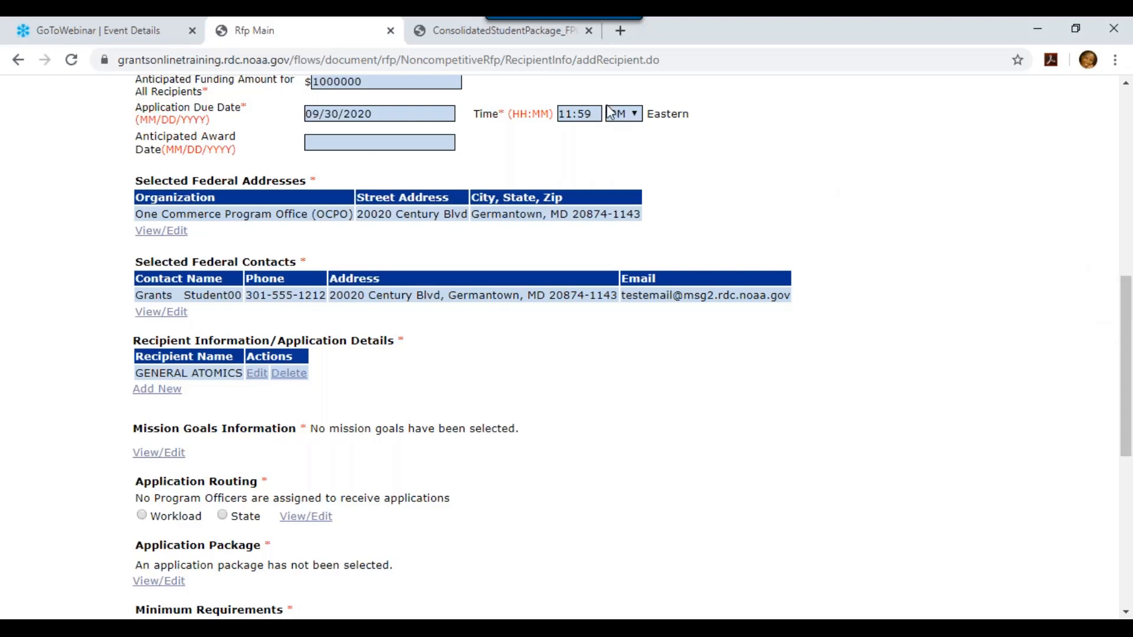
pyautogui.click(489, 36)
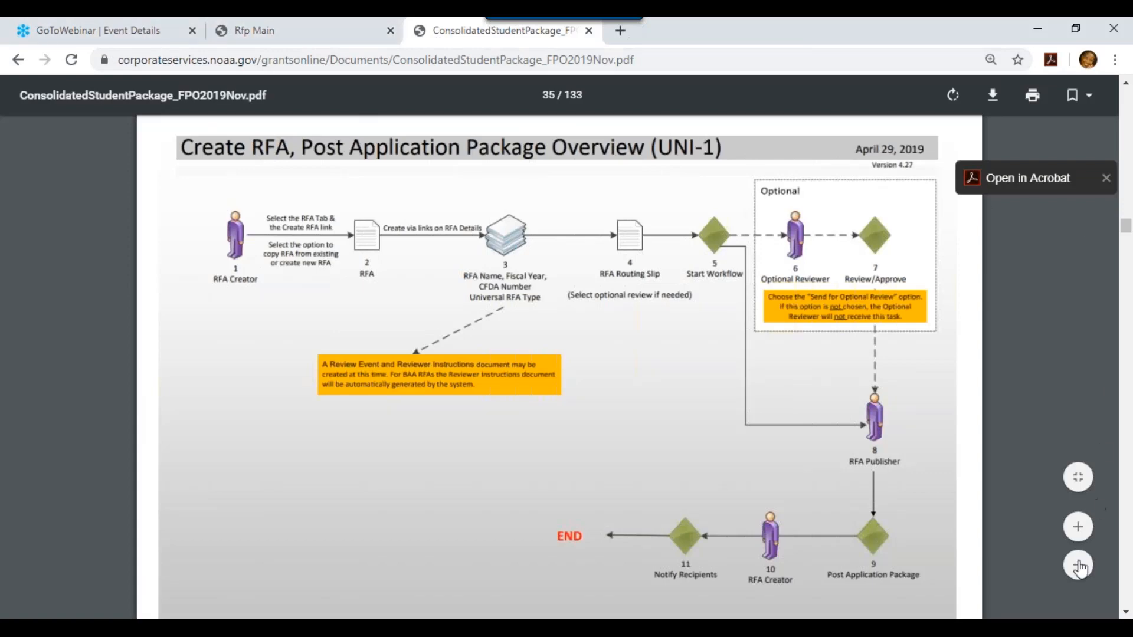
# Read through Create RFA guide pages 35–38, then go back to the Rfp Main RFA page
pyautogui.scroll(-5, 1124, 613)
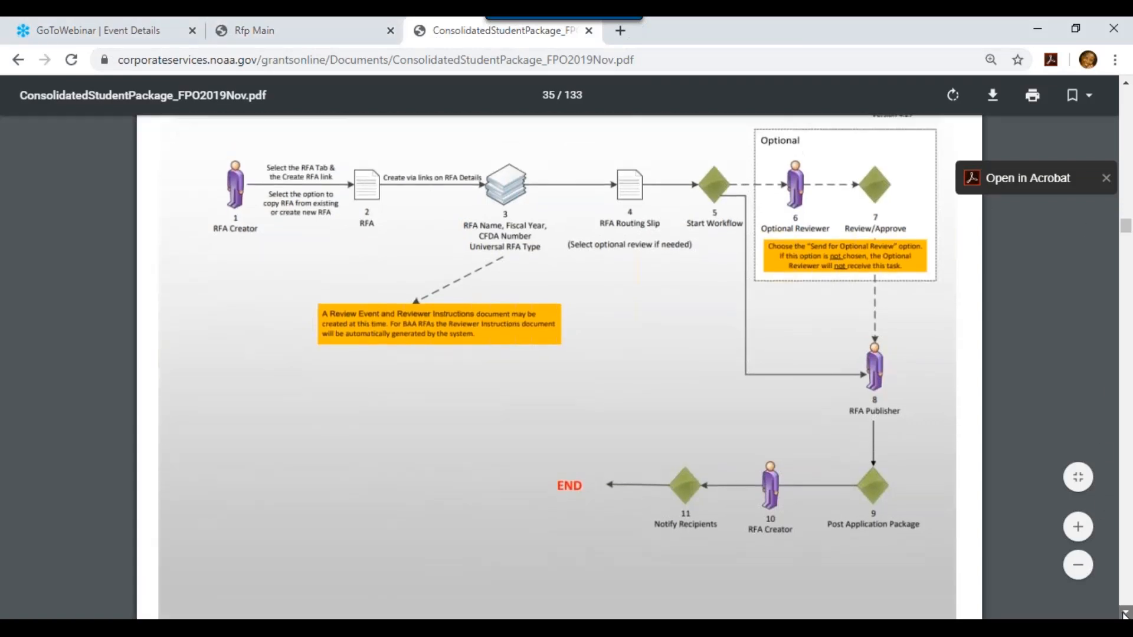
pyautogui.scroll(-8, 1124, 613)
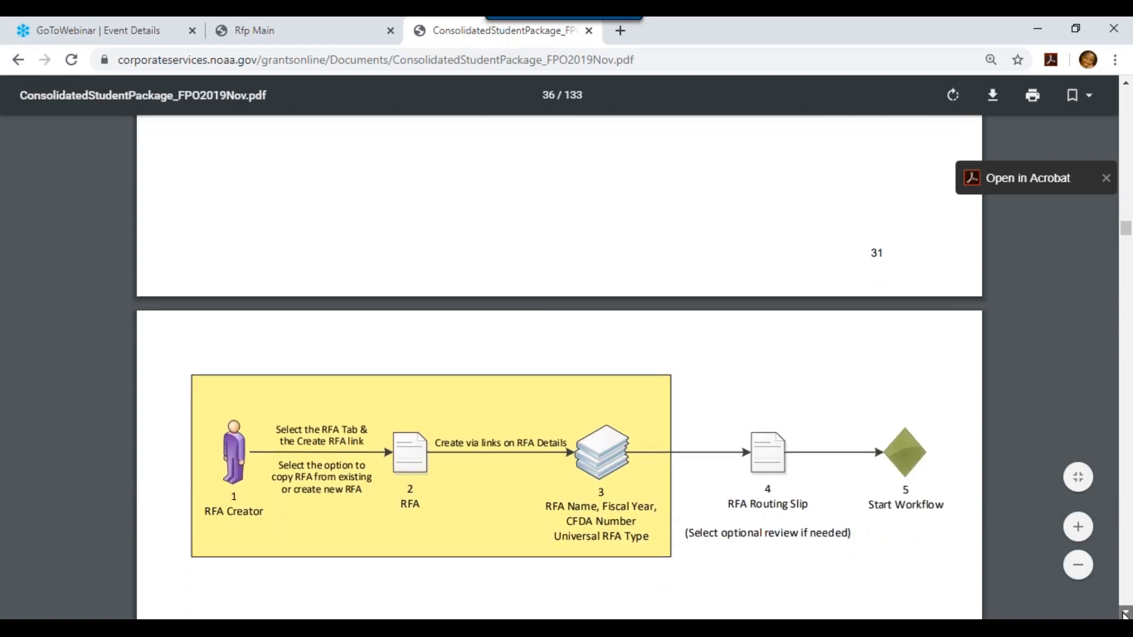
pyautogui.scroll(-4, 1124, 613)
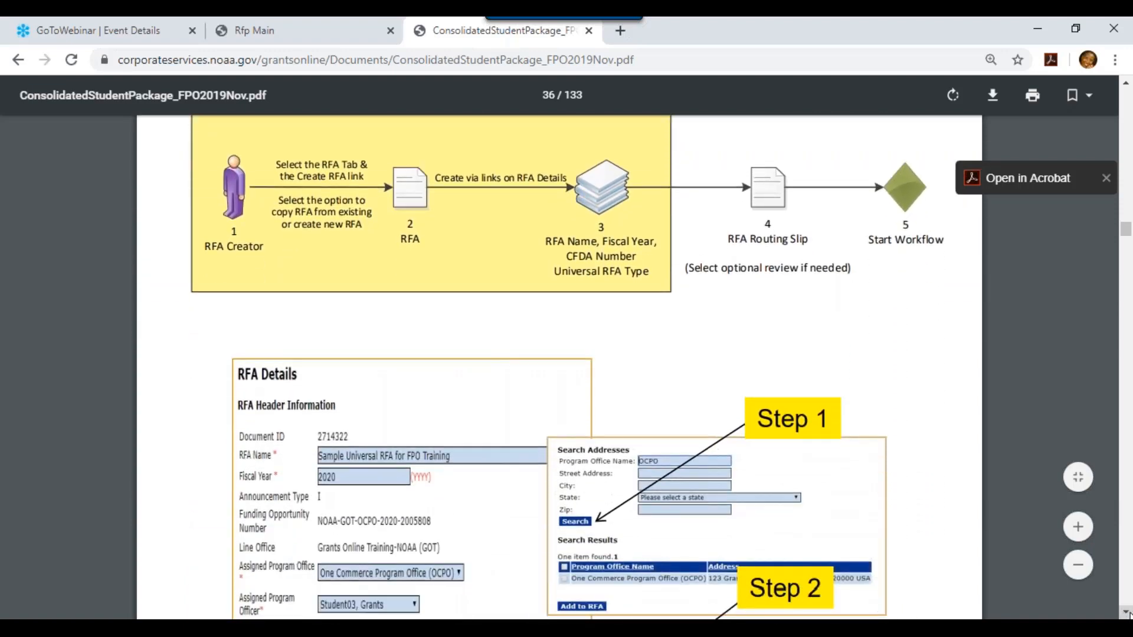
pyautogui.scroll(-3, 1124, 613)
pyautogui.scroll(-2, 1128, 614)
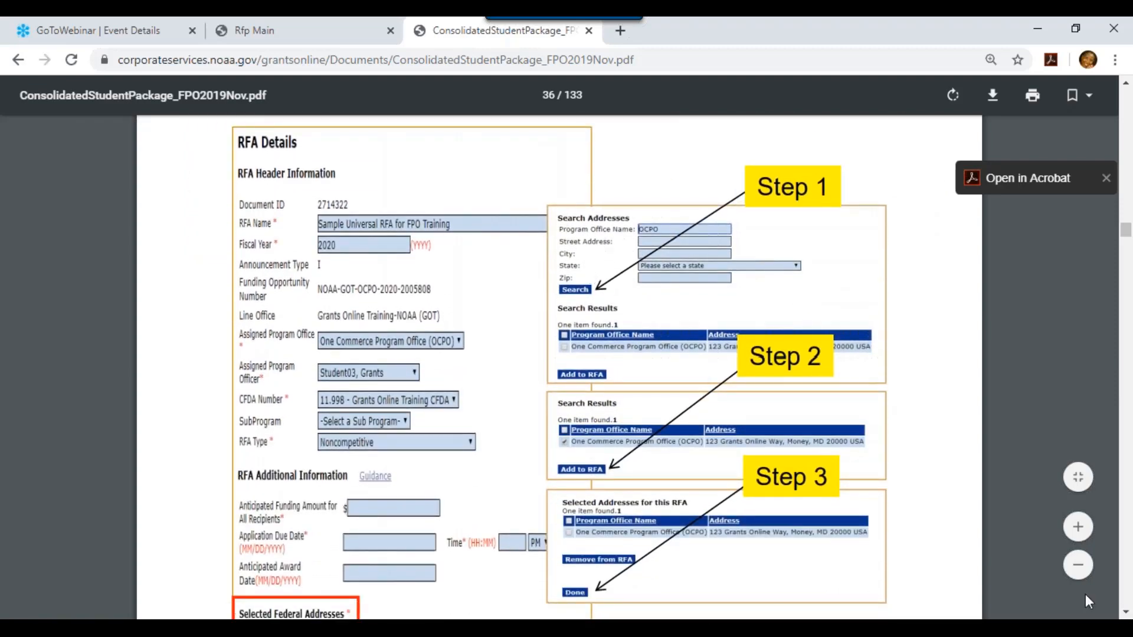
pyautogui.scroll(-3, 1124, 614)
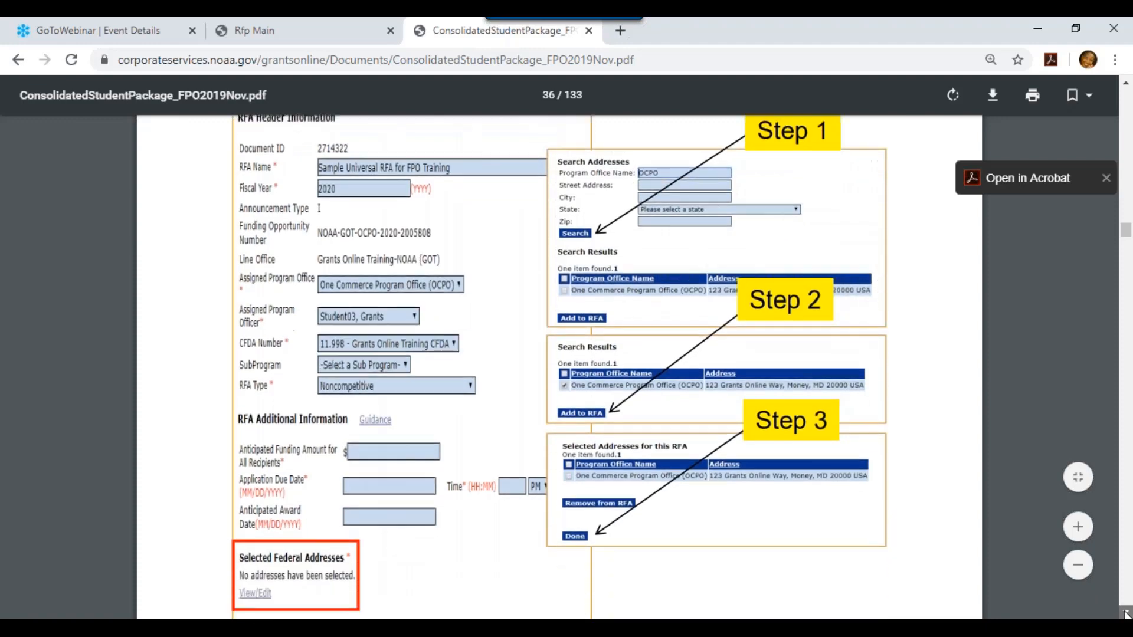
pyautogui.scroll(-7, 1125, 614)
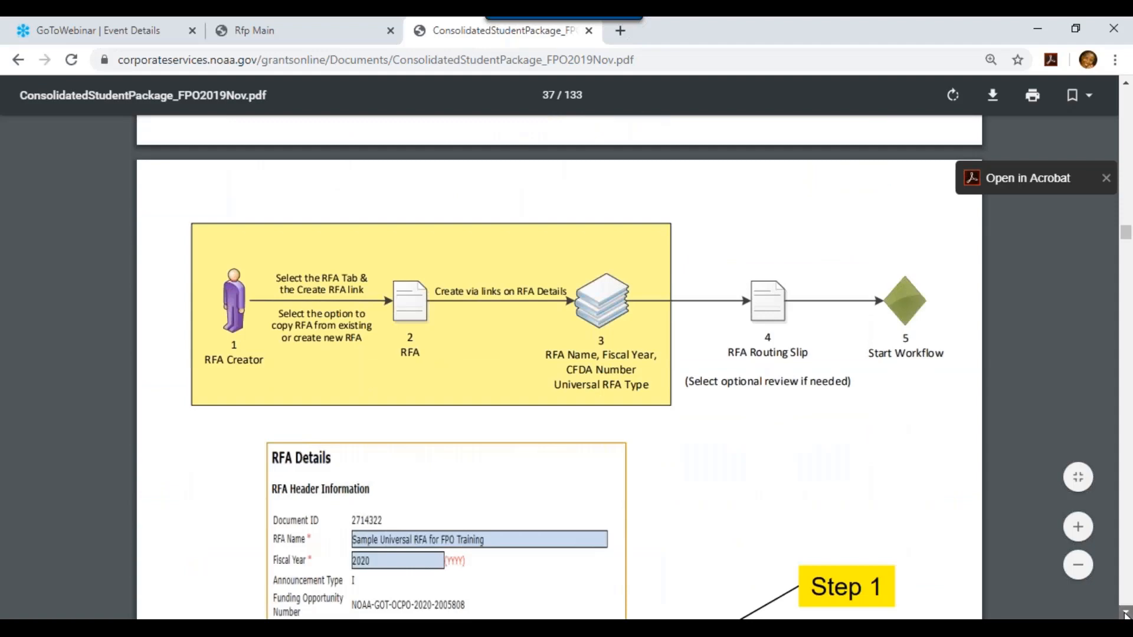
pyautogui.scroll(-6, 1126, 614)
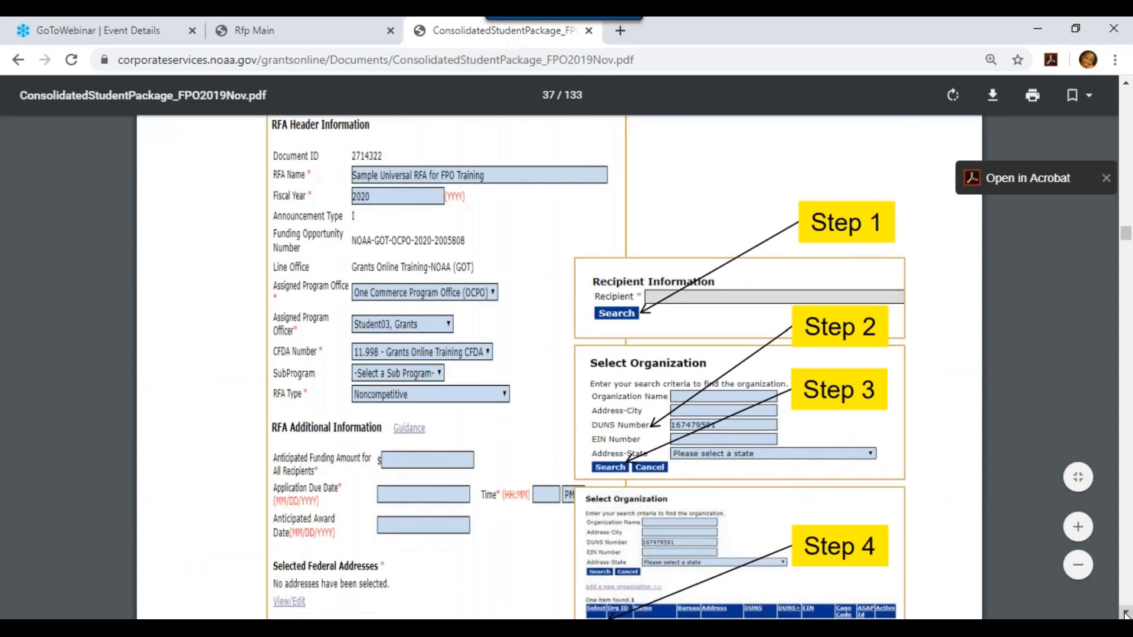
pyautogui.scroll(-4, 1125, 614)
pyautogui.scroll(-10, 1125, 615)
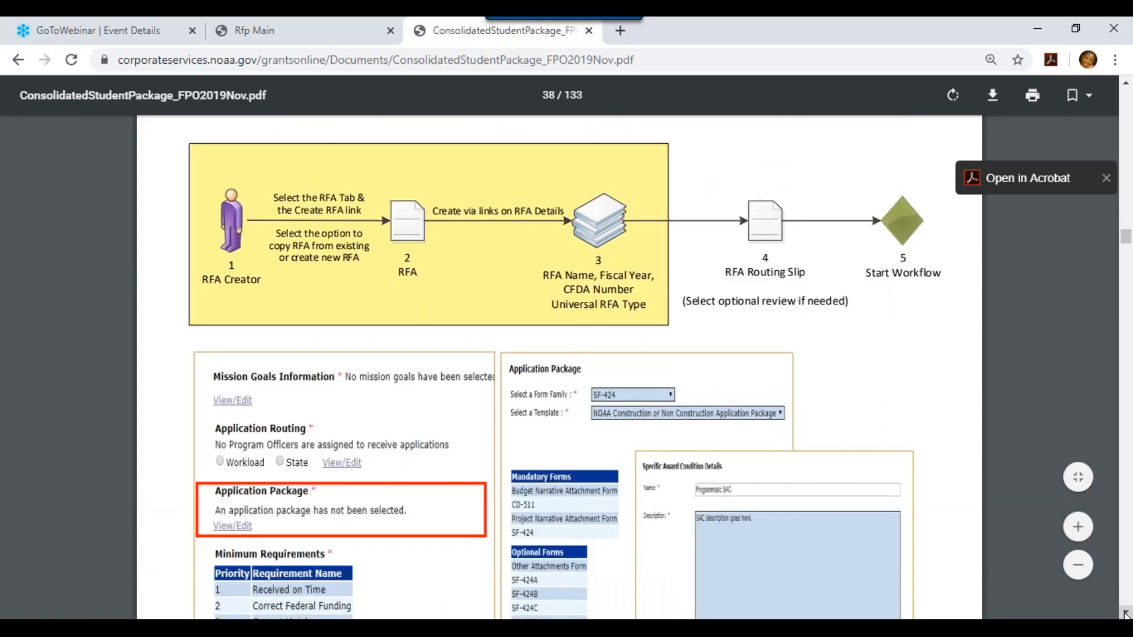
pyautogui.scroll(-3, 1125, 614)
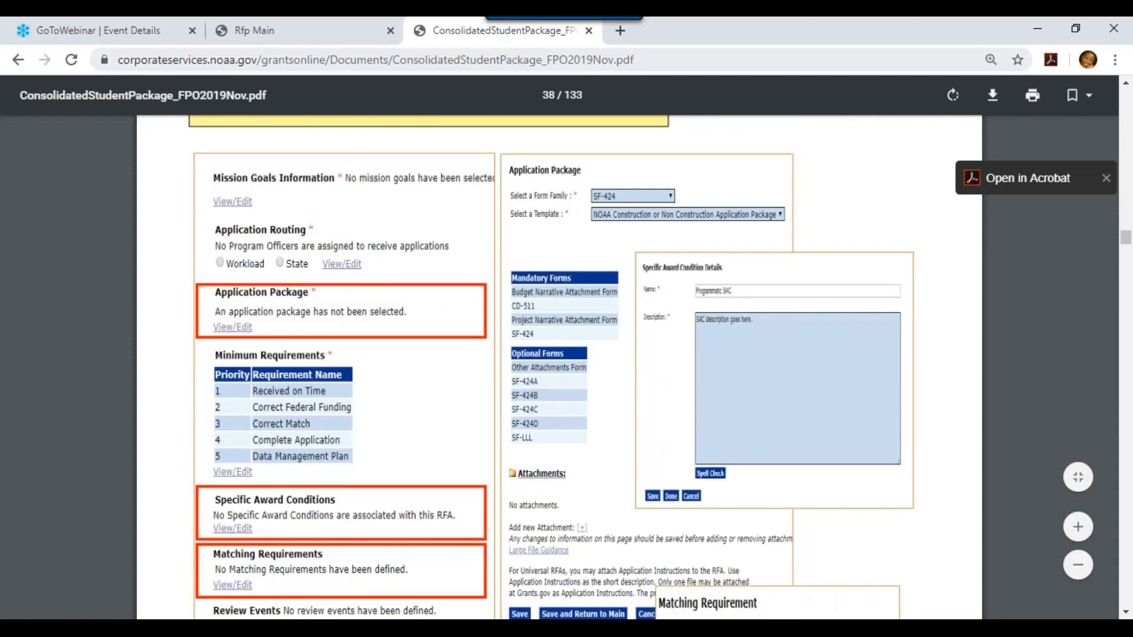
pyautogui.click(303, 34)
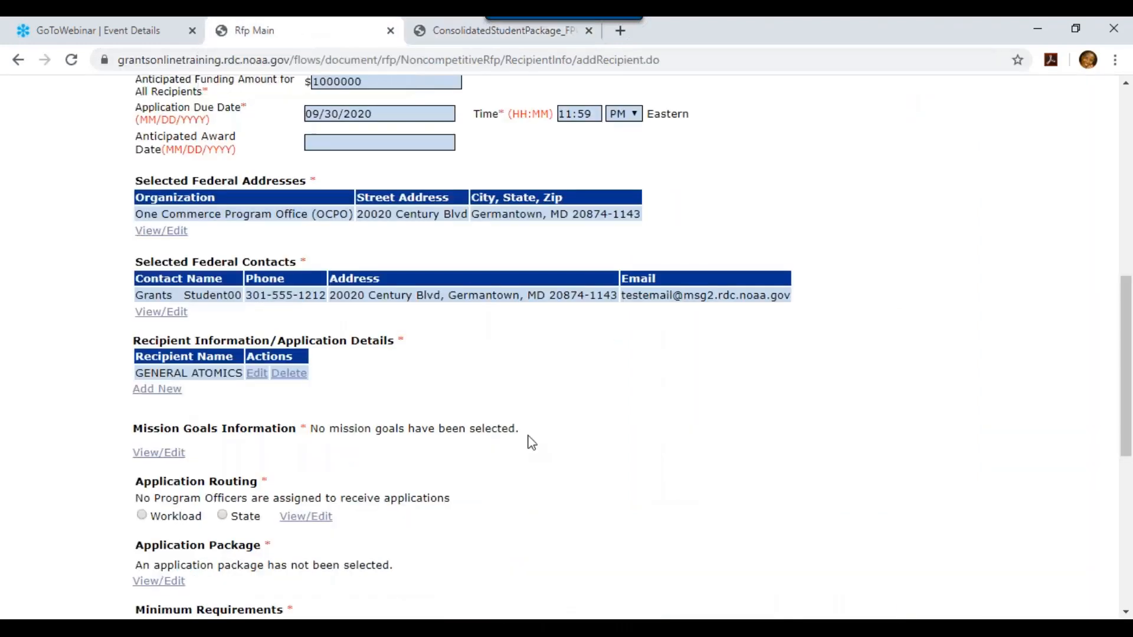
# Add the Climate Adaptation and Mitigation mission goal to the RFA and return to RFA Details
pyautogui.moveTo(1128, 407); pyautogui.dragTo(1129, 497)
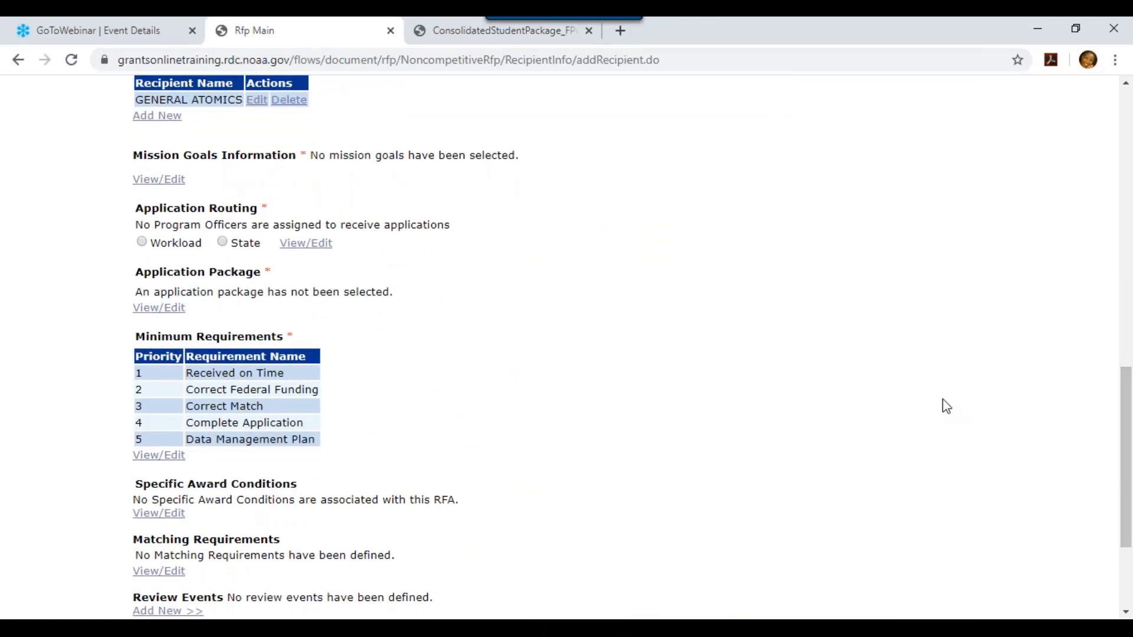
pyautogui.click(172, 184)
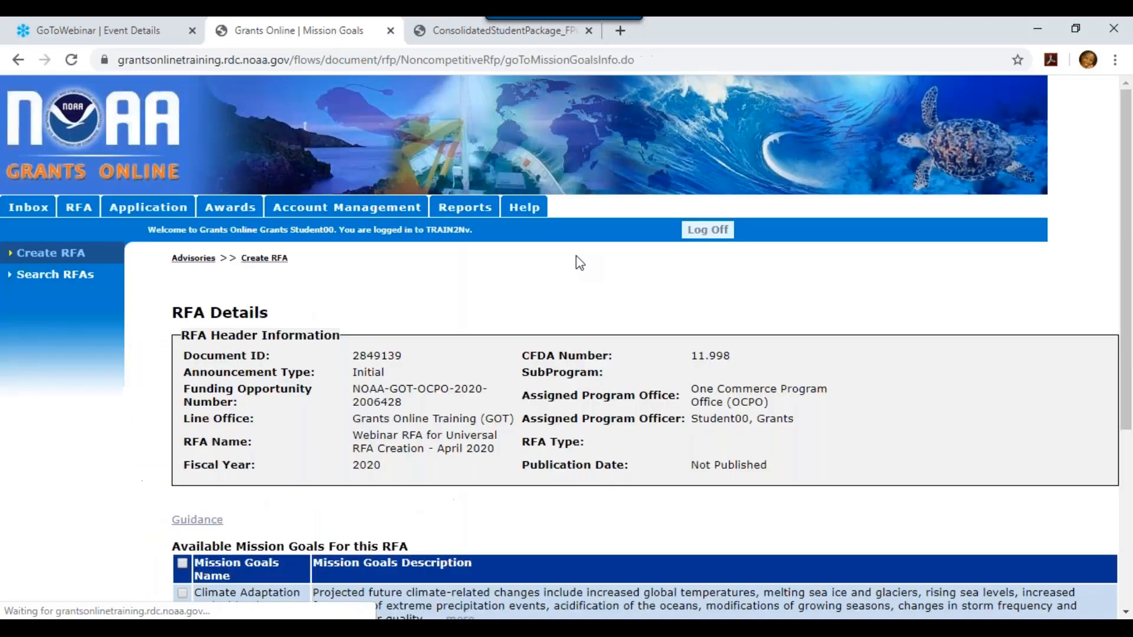
pyautogui.scroll(-4, 1124, 324)
pyautogui.scroll(-1, 1124, 325)
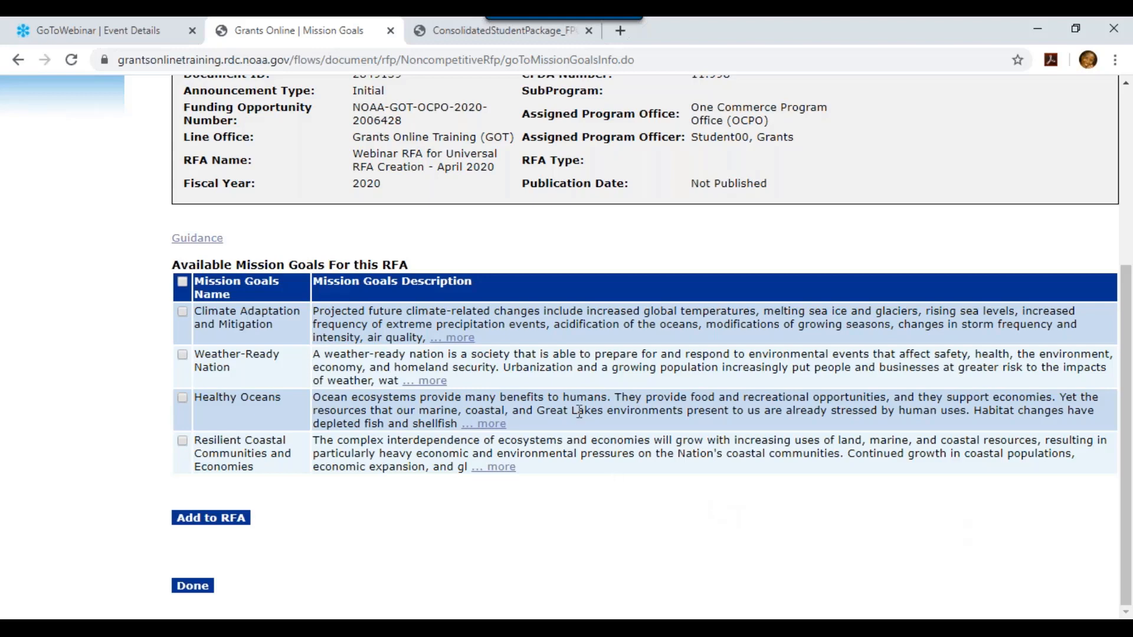
pyautogui.click(183, 312)
pyautogui.click(223, 524)
pyautogui.scroll(-5, 1105, 523)
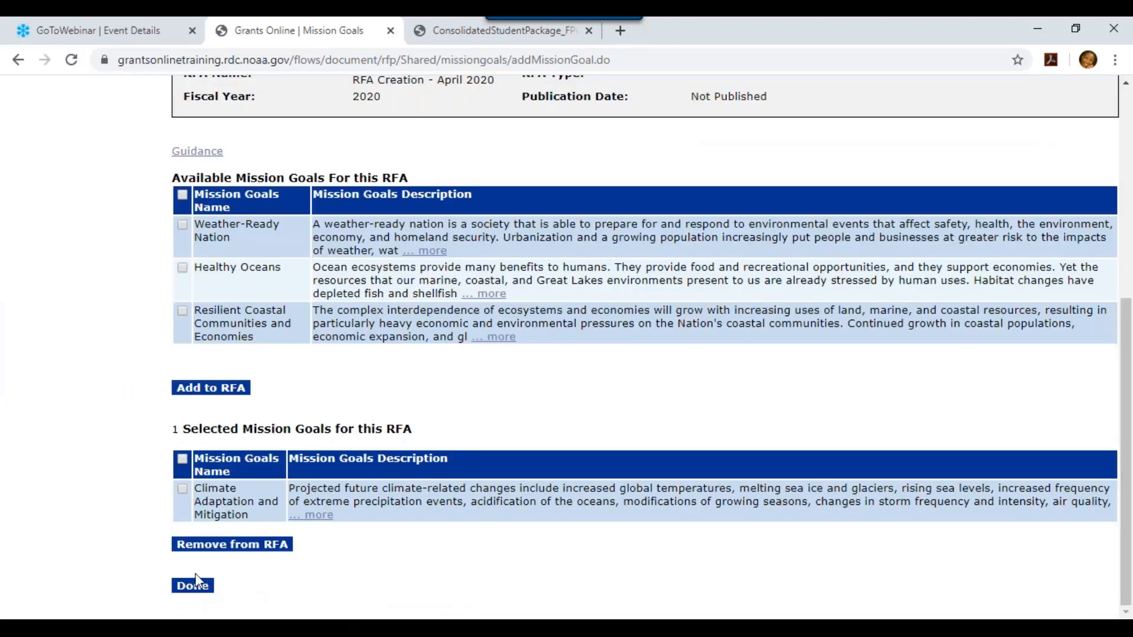
pyautogui.click(198, 584)
pyautogui.moveTo(1130, 135); pyautogui.dragTo(1130, 433)
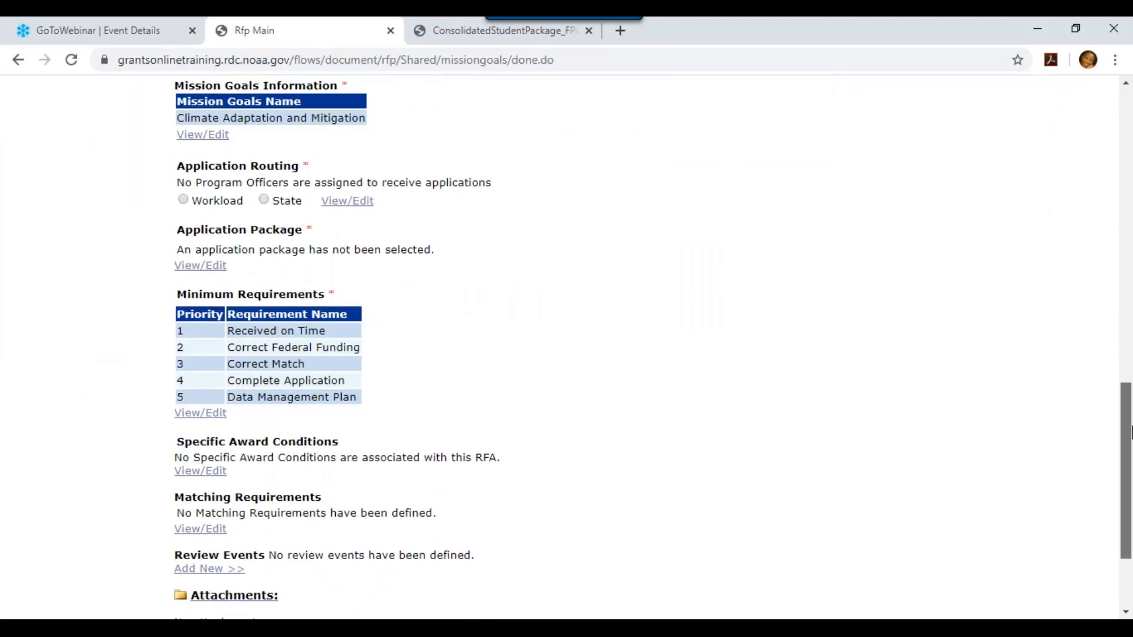
# Choose Workload as the Application Routing option on the RFA page
pyautogui.scroll(2, 1130, 432)
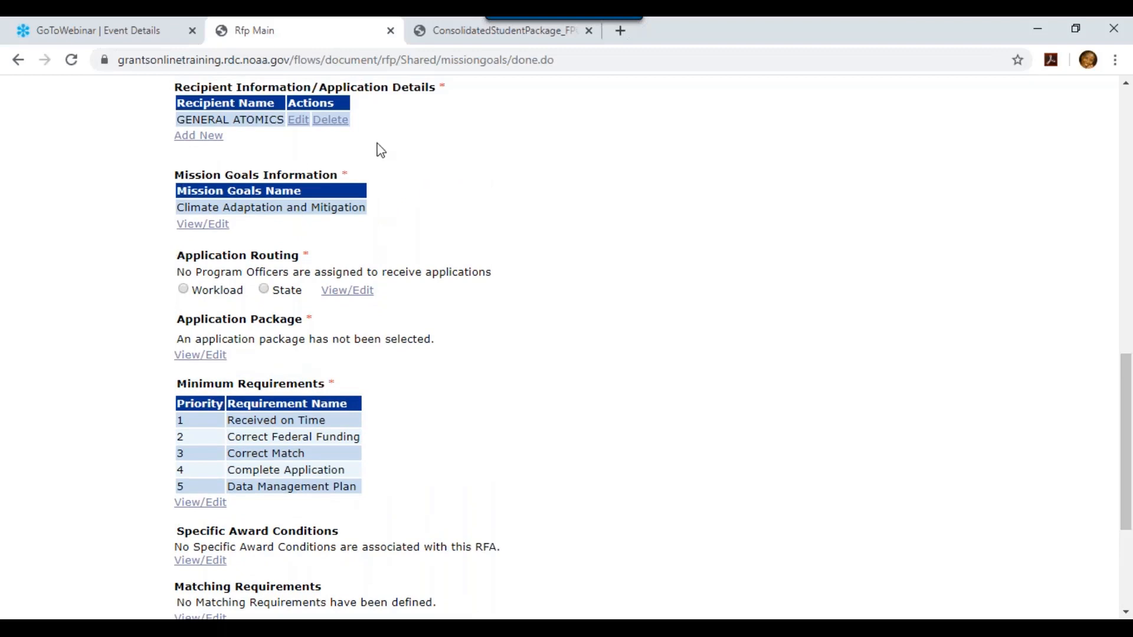
pyautogui.moveTo(1127, 366); pyautogui.dragTo(1128, 404)
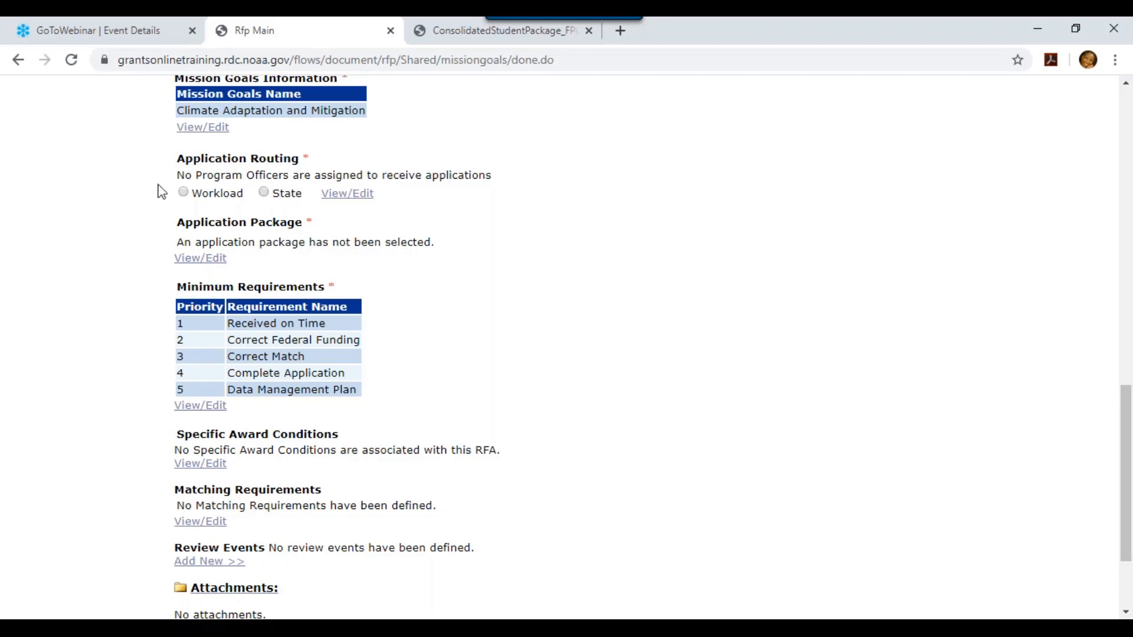
pyautogui.click(183, 193)
# Move the first available Grants user into the receiving list and save the workload routing
pyautogui.click(340, 194)
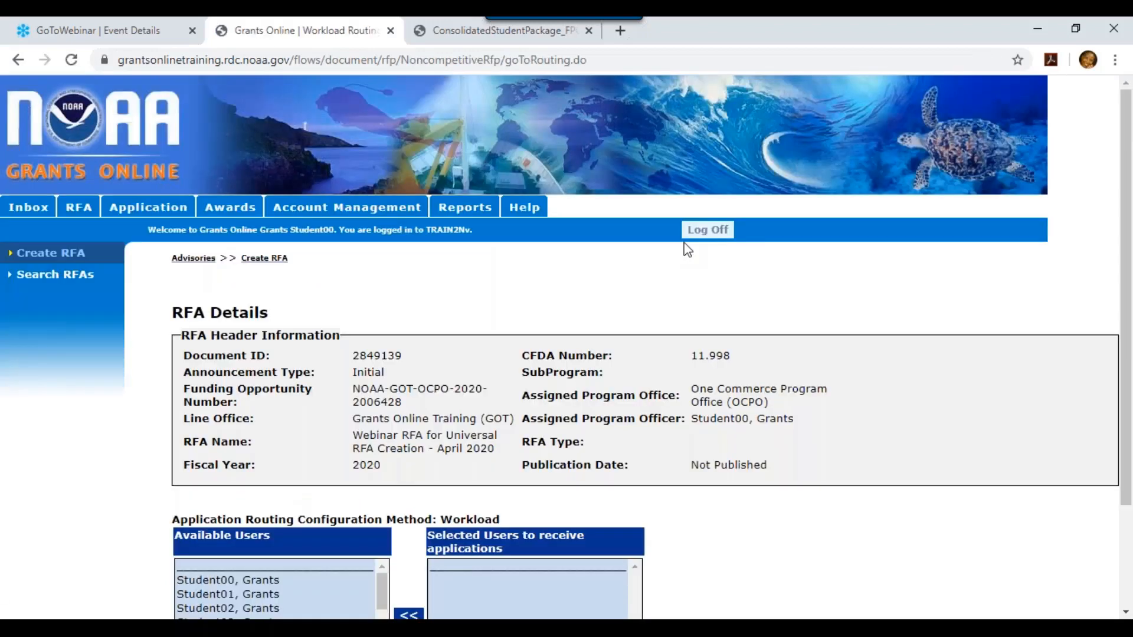
pyautogui.moveTo(1124, 197); pyautogui.dragTo(1125, 298)
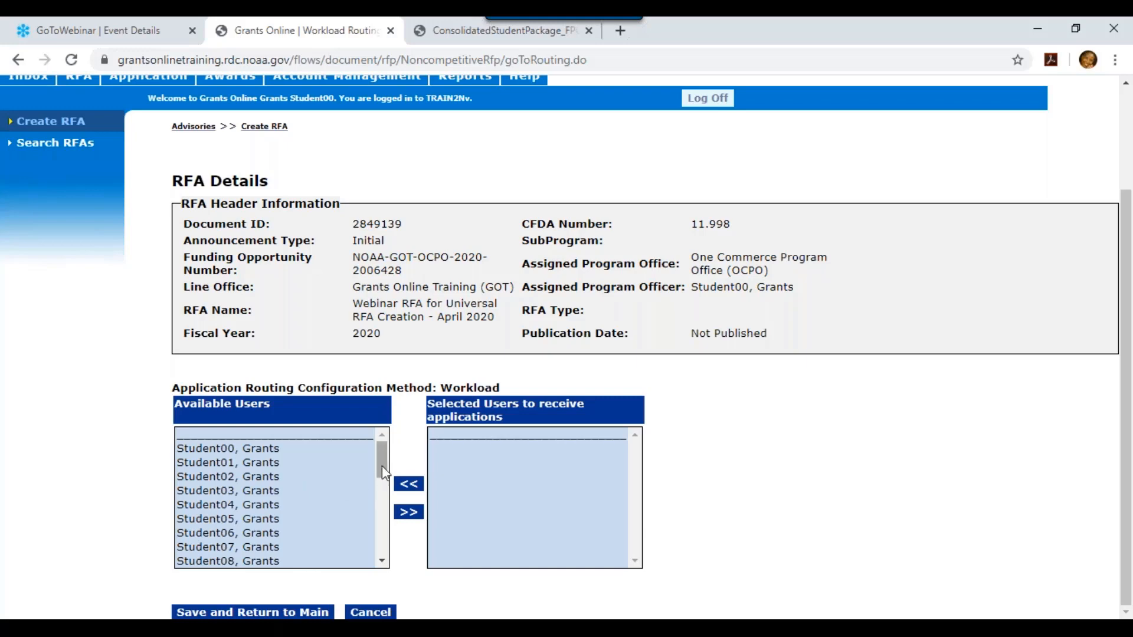
pyautogui.click(239, 449)
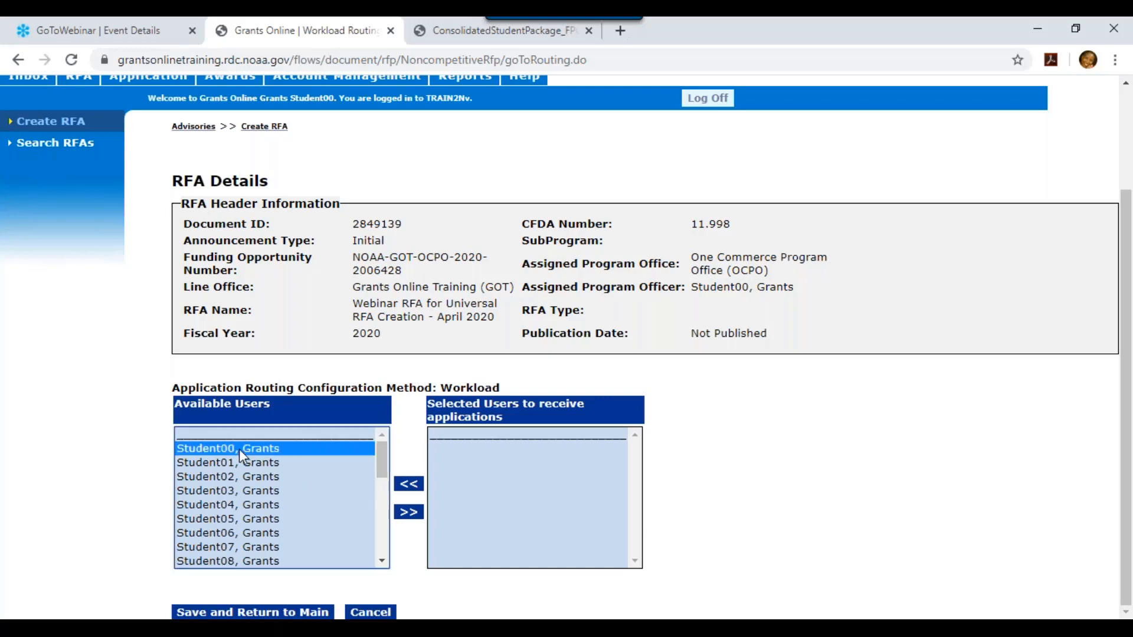
pyautogui.click(408, 512)
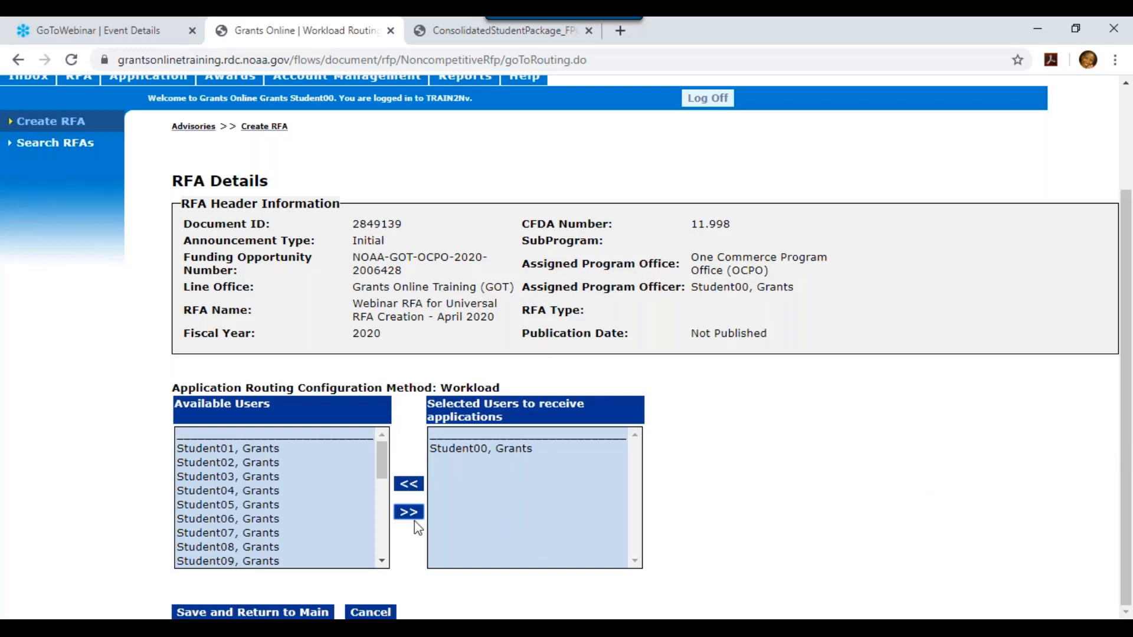
pyautogui.click(232, 614)
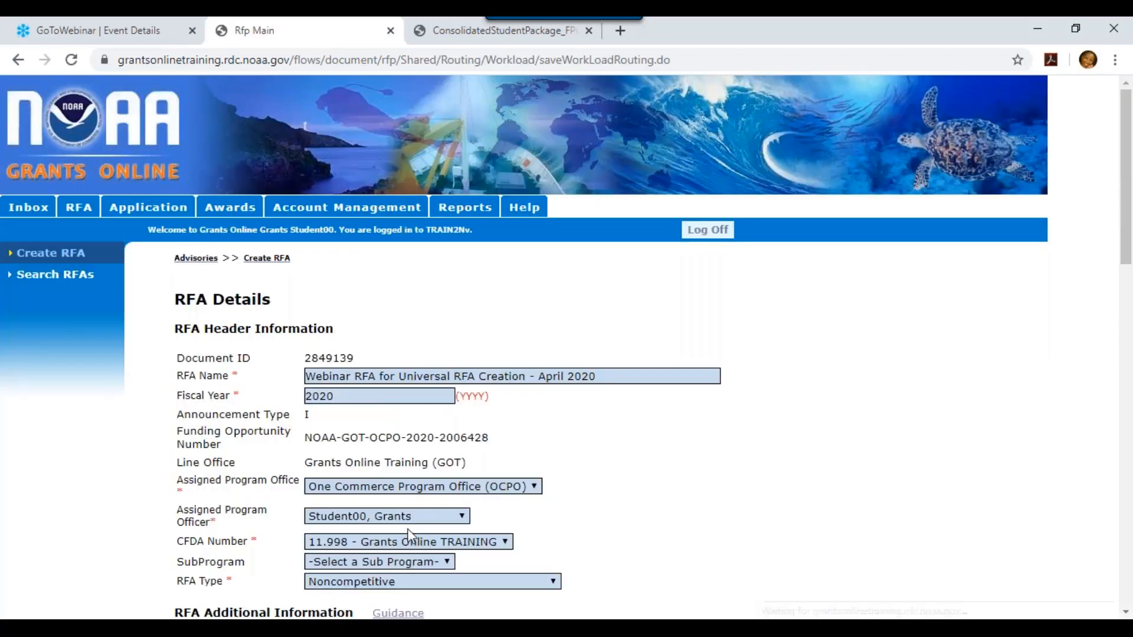
# Open the RFA's Application Package page, currently empty of forms and attachments
pyautogui.click(1129, 304)
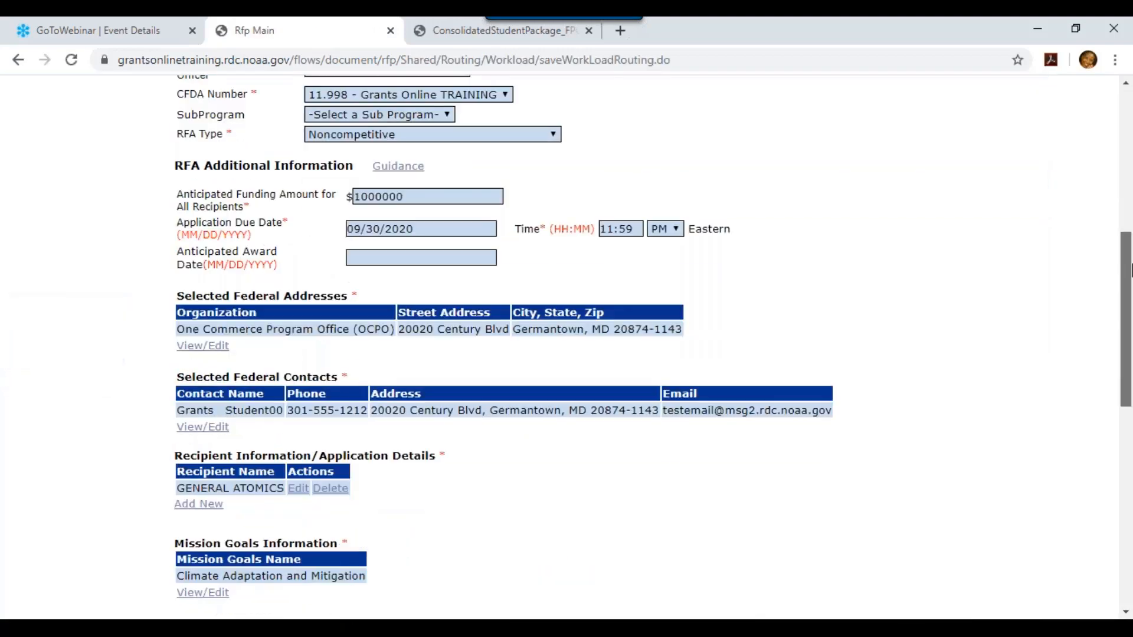
pyautogui.scroll(-6, 1129, 304)
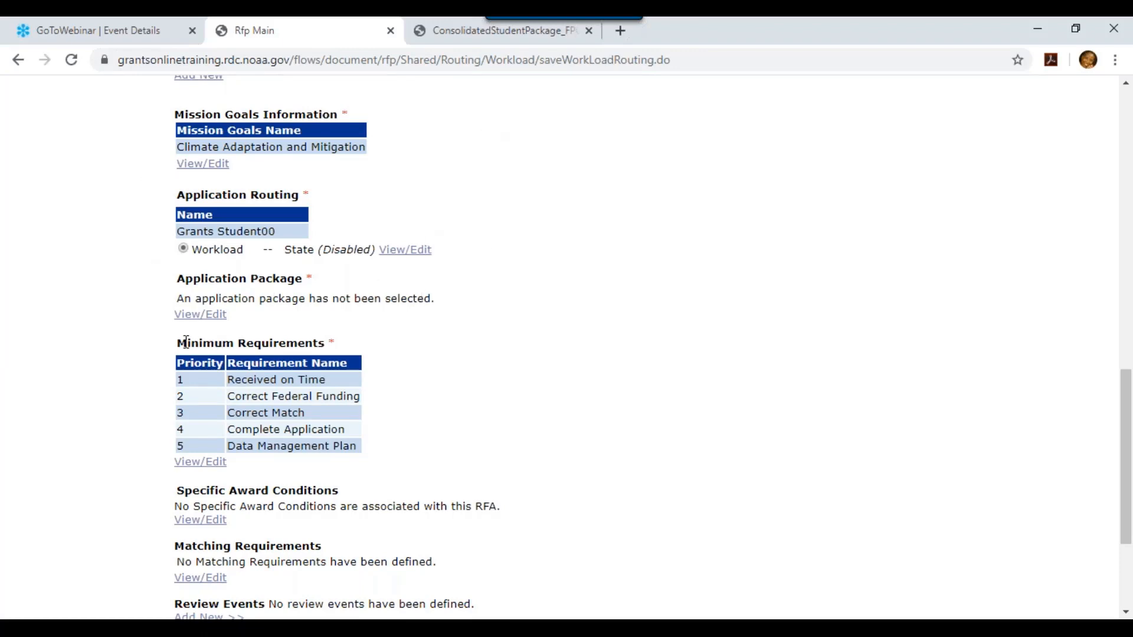
pyautogui.click(195, 317)
pyautogui.moveTo(1130, 265); pyautogui.dragTo(1126, 418)
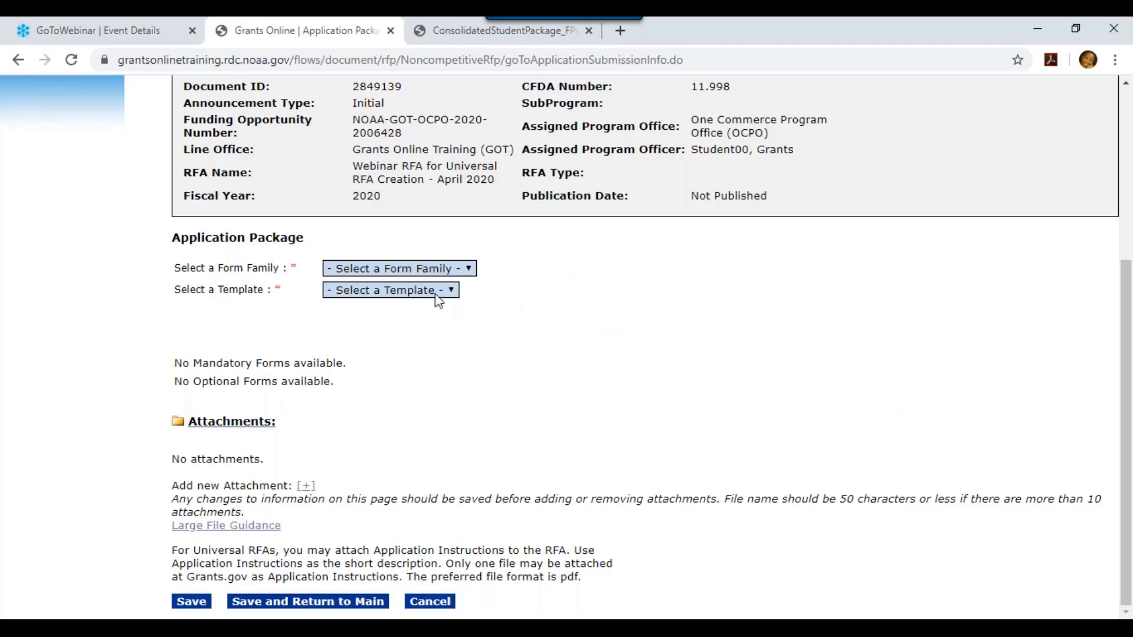
# Choose SF-424 as the application package form family and list its templates
pyautogui.click(469, 270)
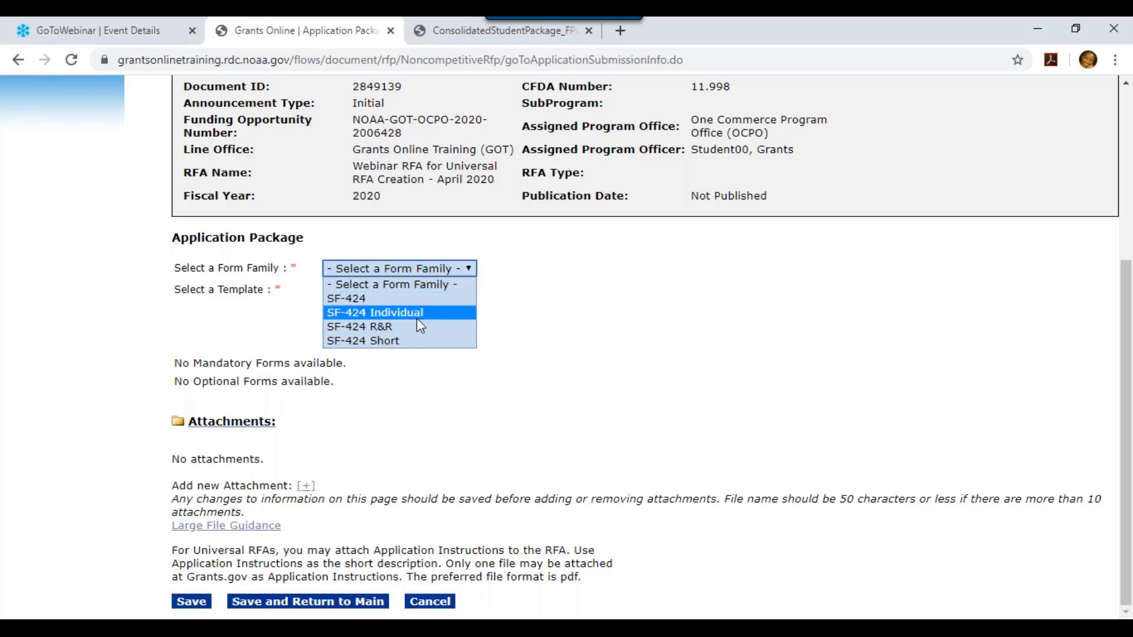
pyautogui.click(387, 300)
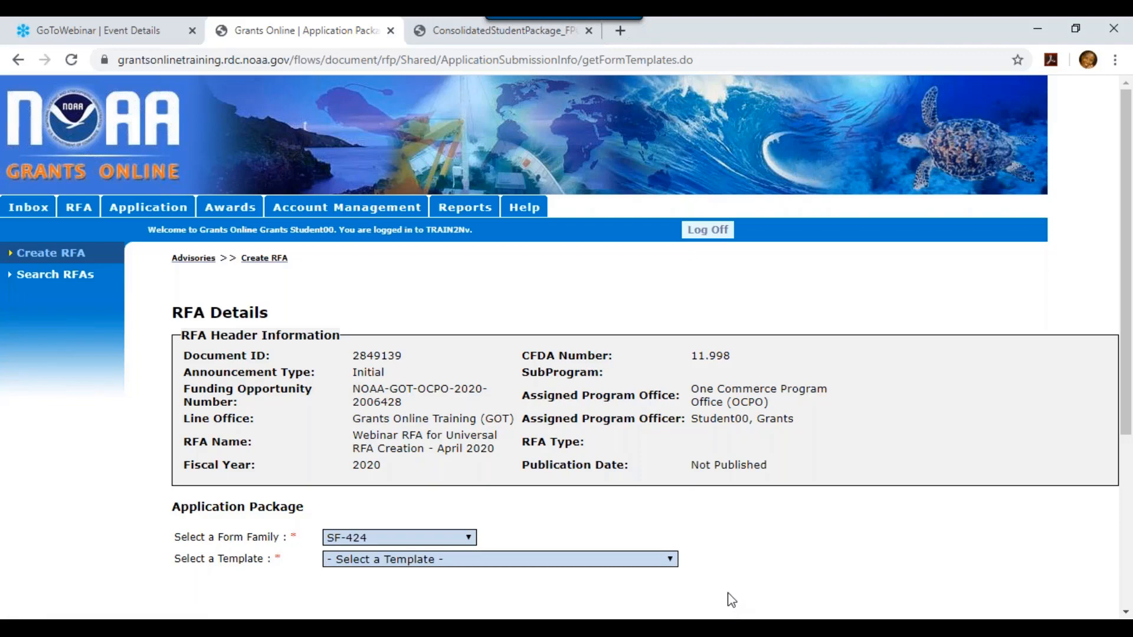
pyautogui.click(670, 559)
pyautogui.moveTo(1128, 164); pyautogui.dragTo(1128, 316)
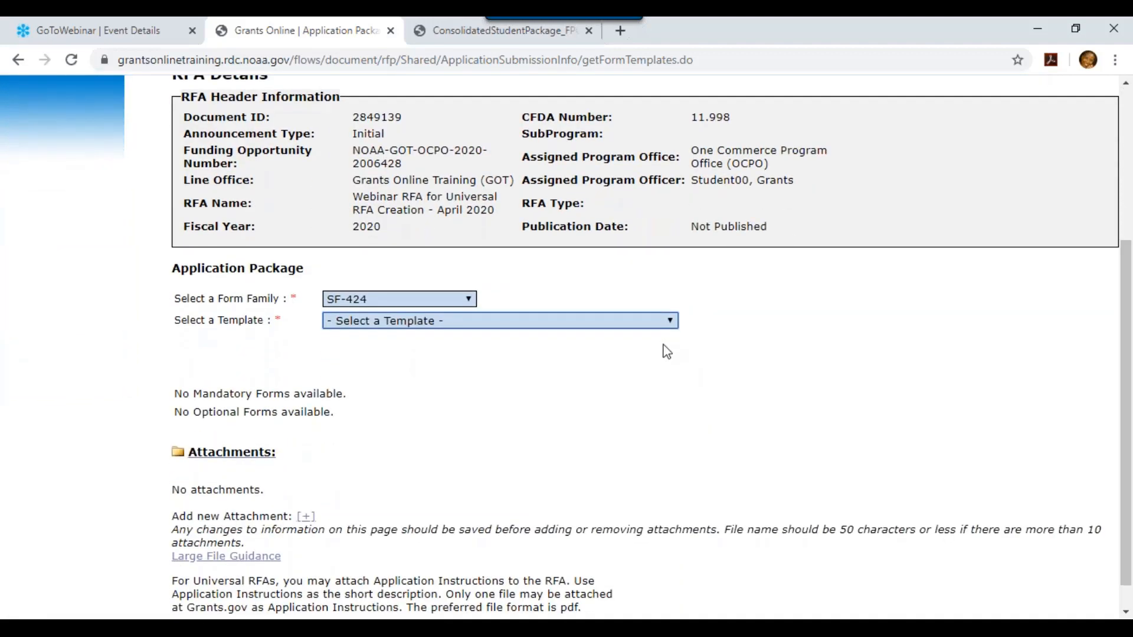
pyautogui.click(657, 321)
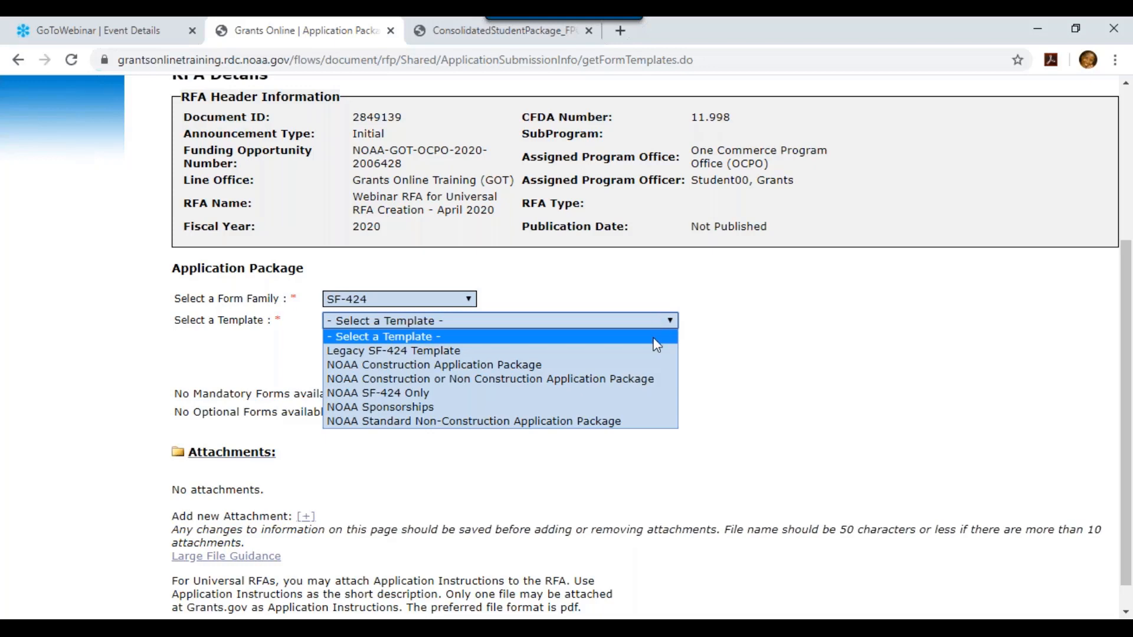
# Pick the NOAA Standard Non-Construction Application Package template and review its SF-424A, CD-511 and SF-LLL forms
pyautogui.click(634, 424)
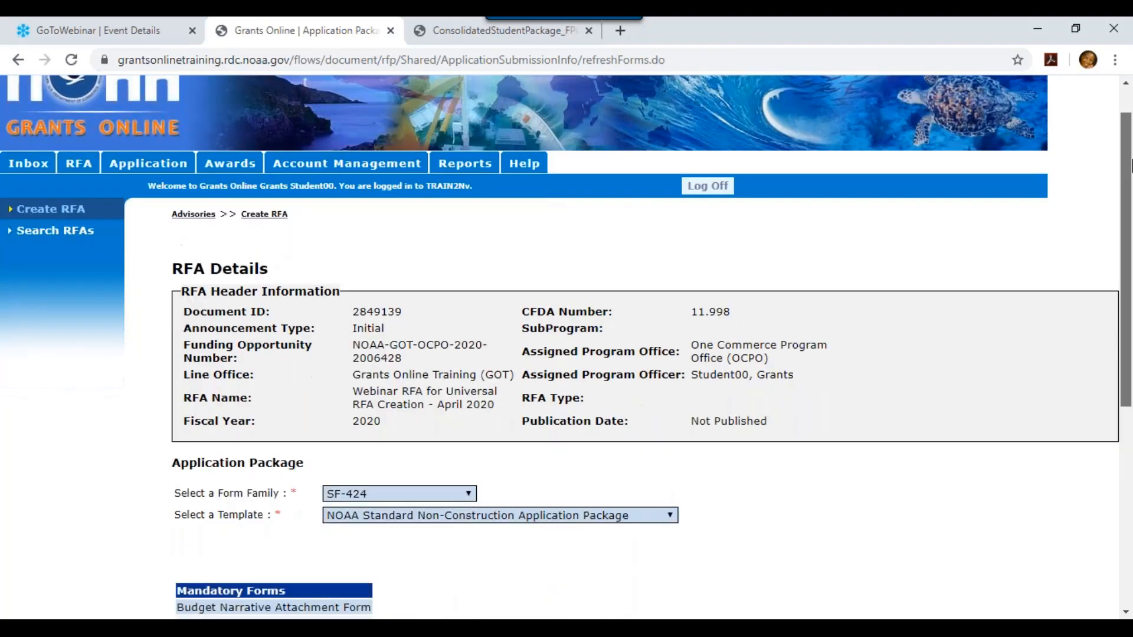
pyautogui.moveTo(1130, 167); pyautogui.dragTo(1131, 356)
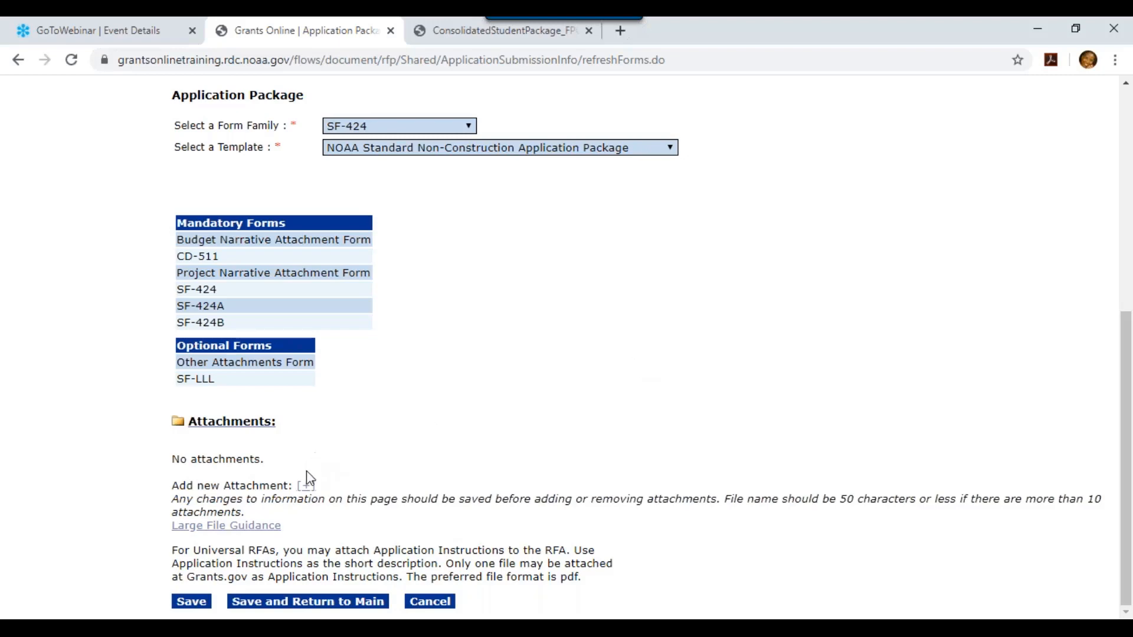
# Add a new RFA attachment entry and choose Test Attachment 1.pdf as its file
pyautogui.click(306, 487)
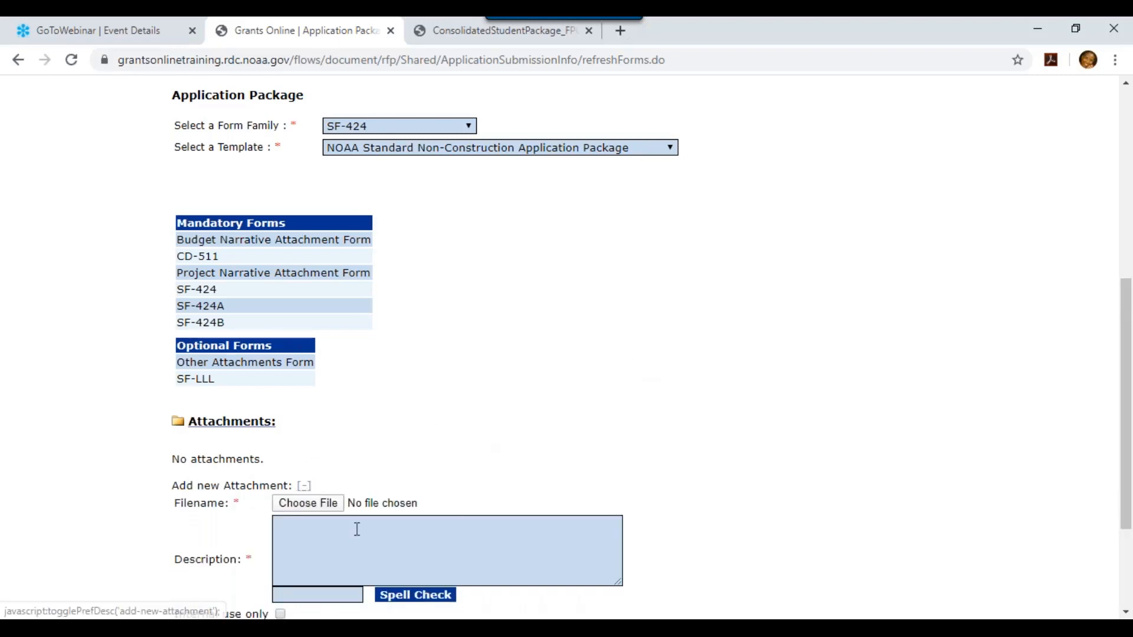
pyautogui.click(330, 505)
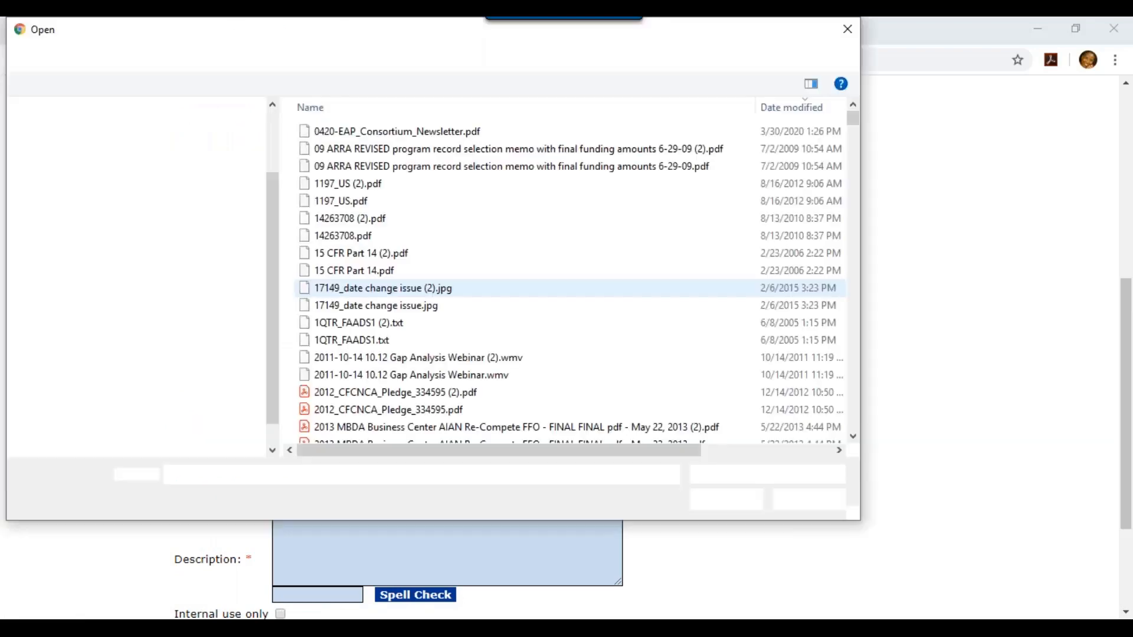
pyautogui.write('test')
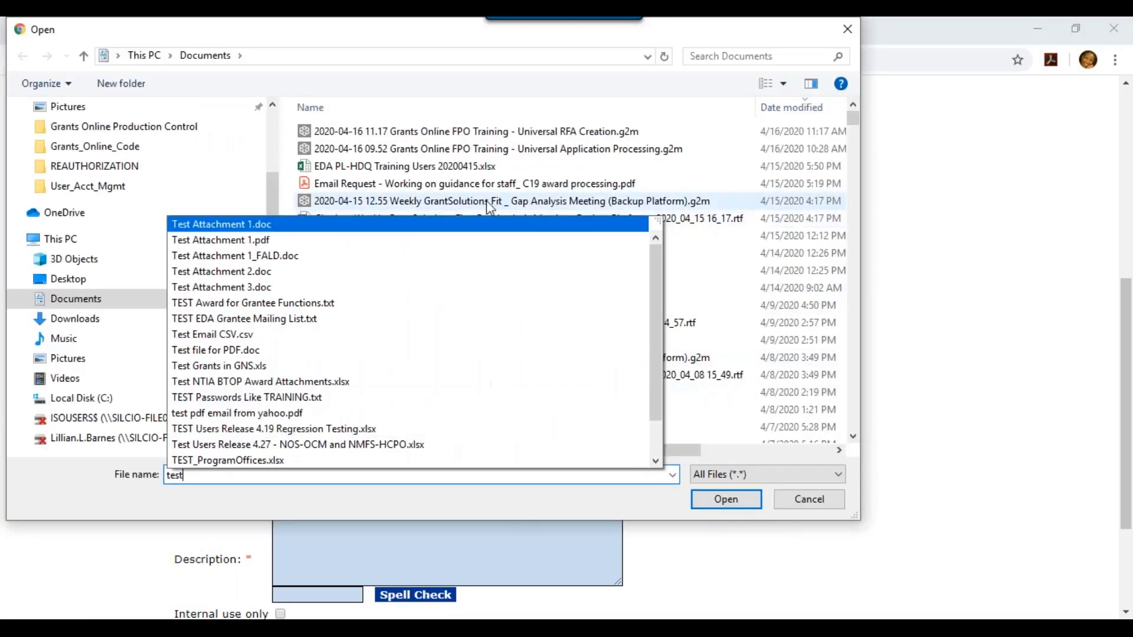
pyautogui.click(494, 240)
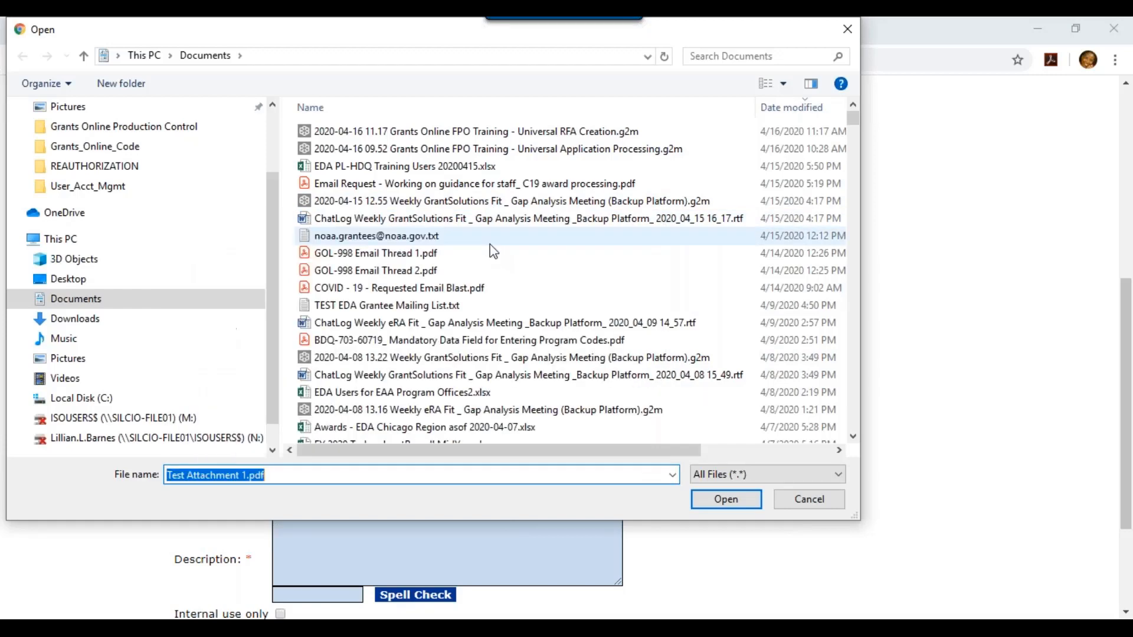
pyautogui.click(725, 499)
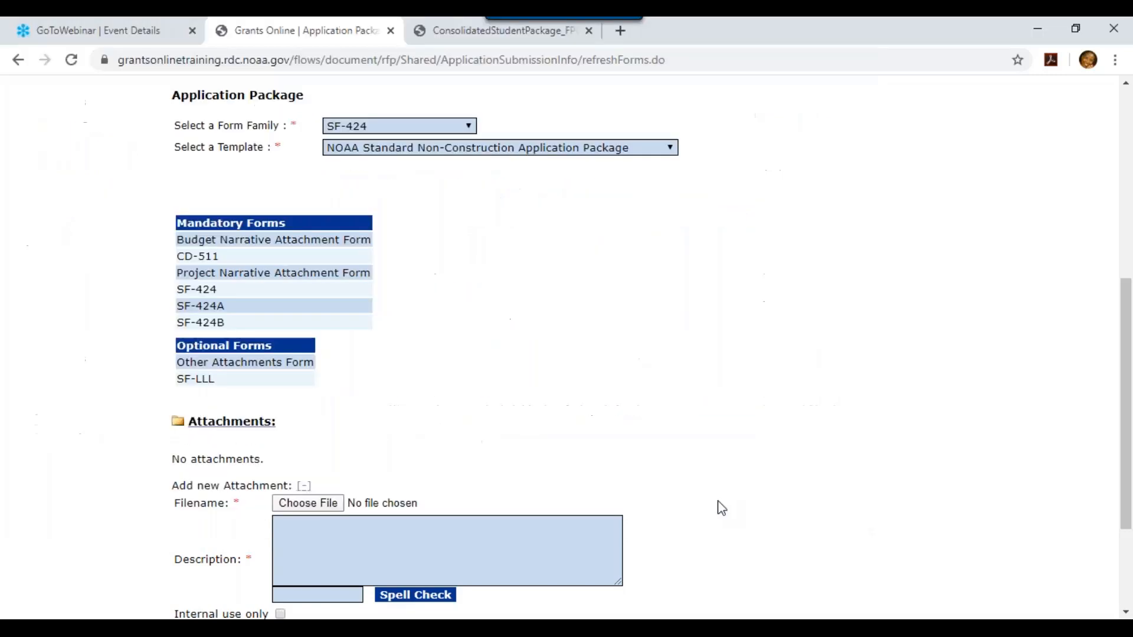
# Save the attachment with description 'Instructions to Applicant', then save the package and return to the main RFA page
pyautogui.click(470, 573)
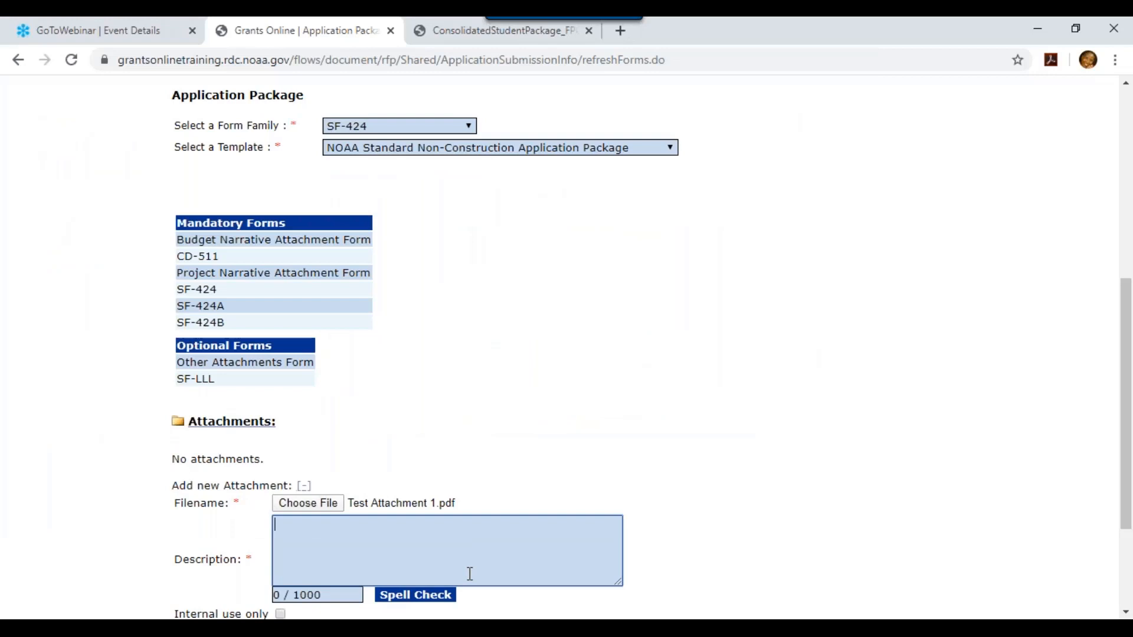
pyautogui.write('Instructions to ')
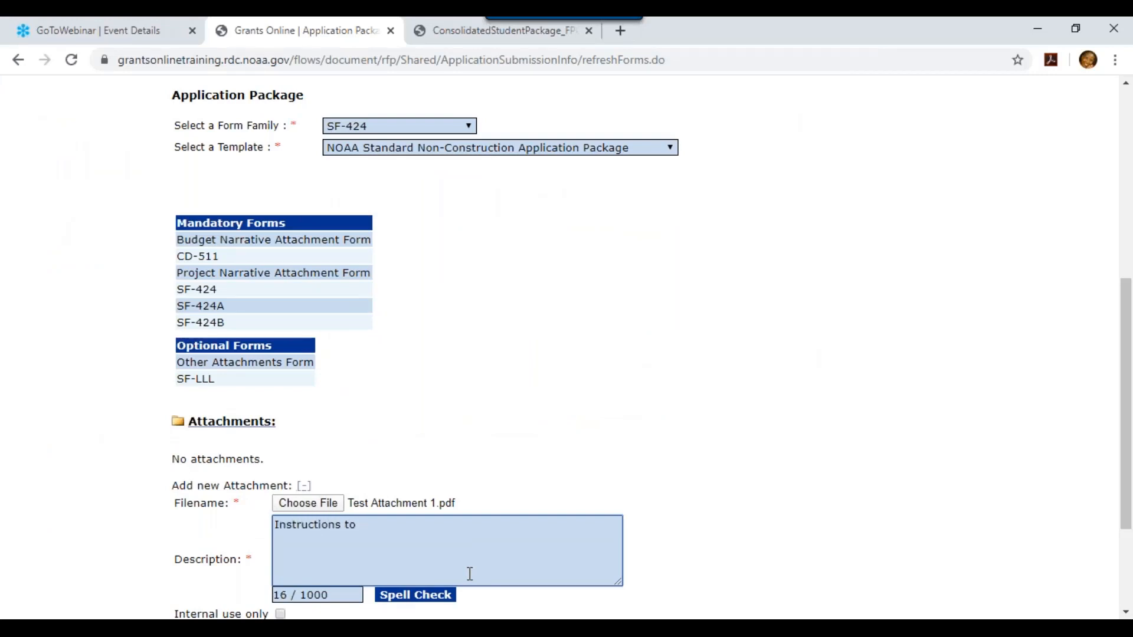
pyautogui.write('Applicant')
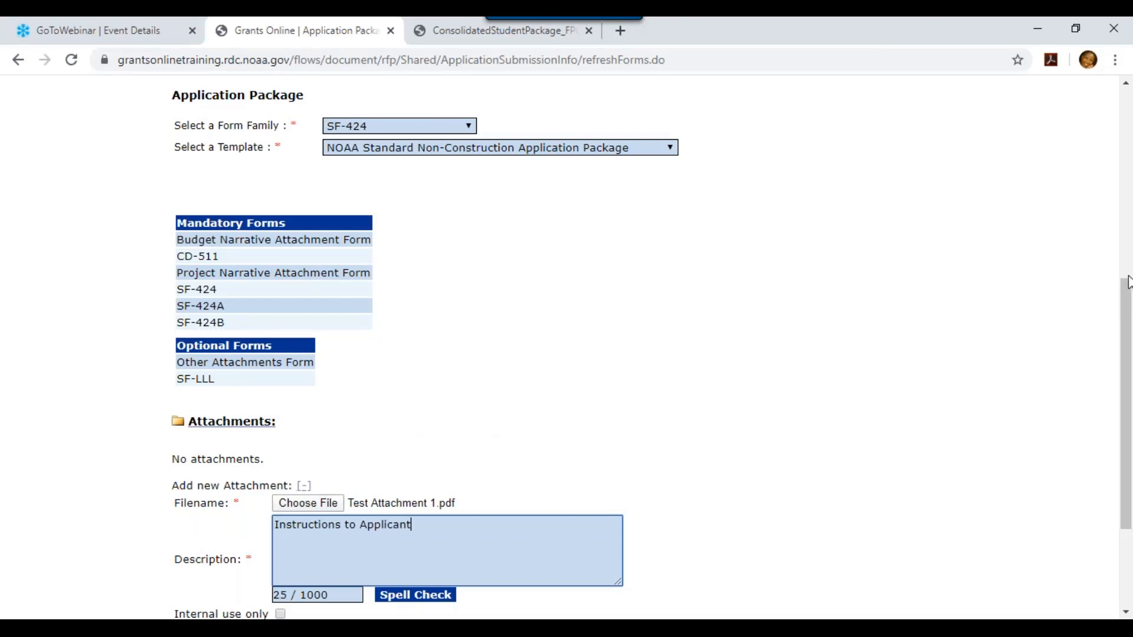
pyautogui.scroll(-3, 1127, 288)
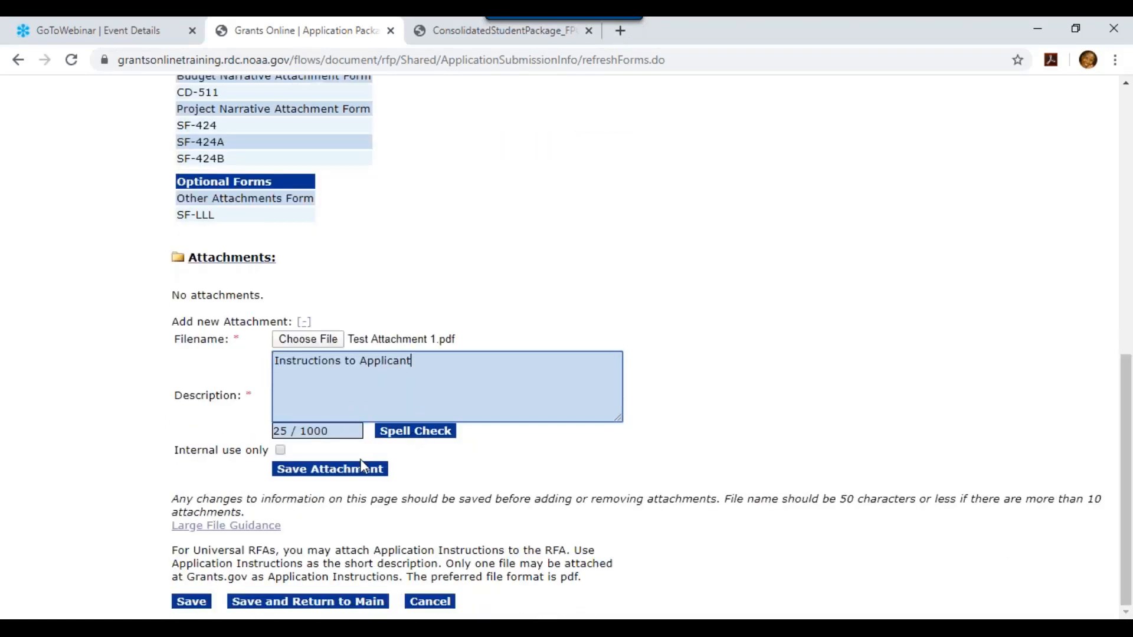
pyautogui.click(365, 472)
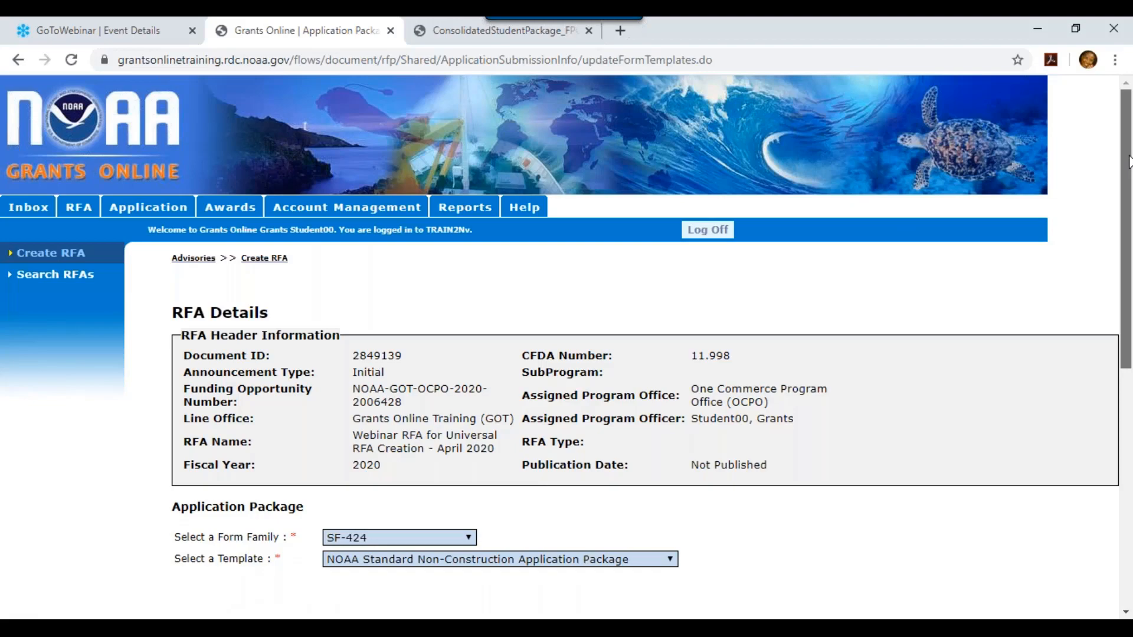
pyautogui.moveTo(1128, 162); pyautogui.dragTo(1128, 472)
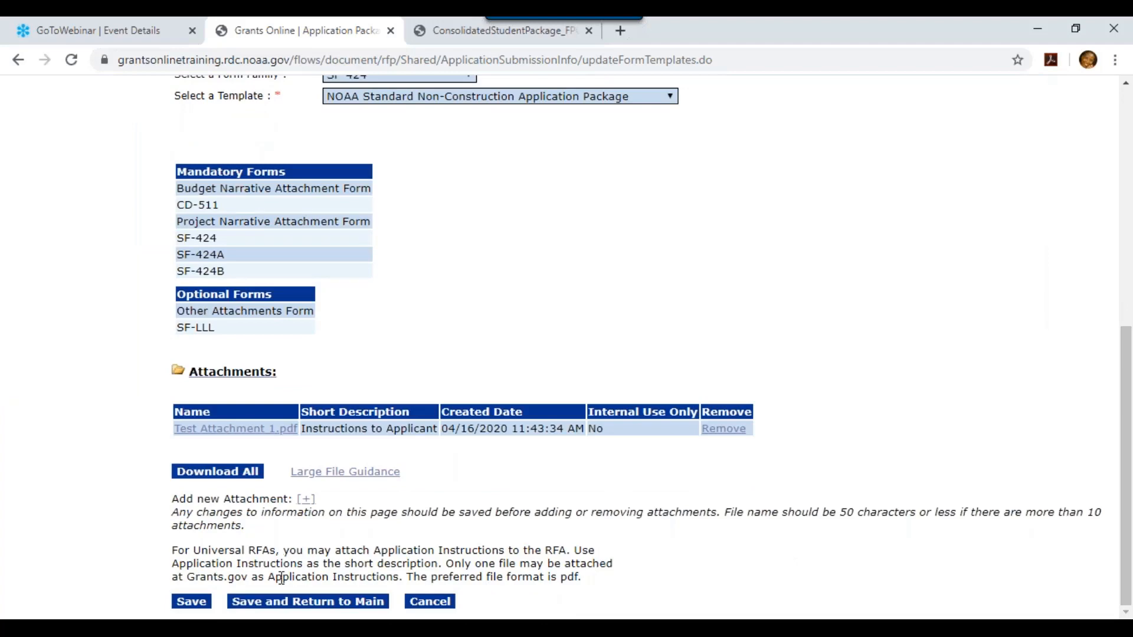
pyautogui.click(278, 608)
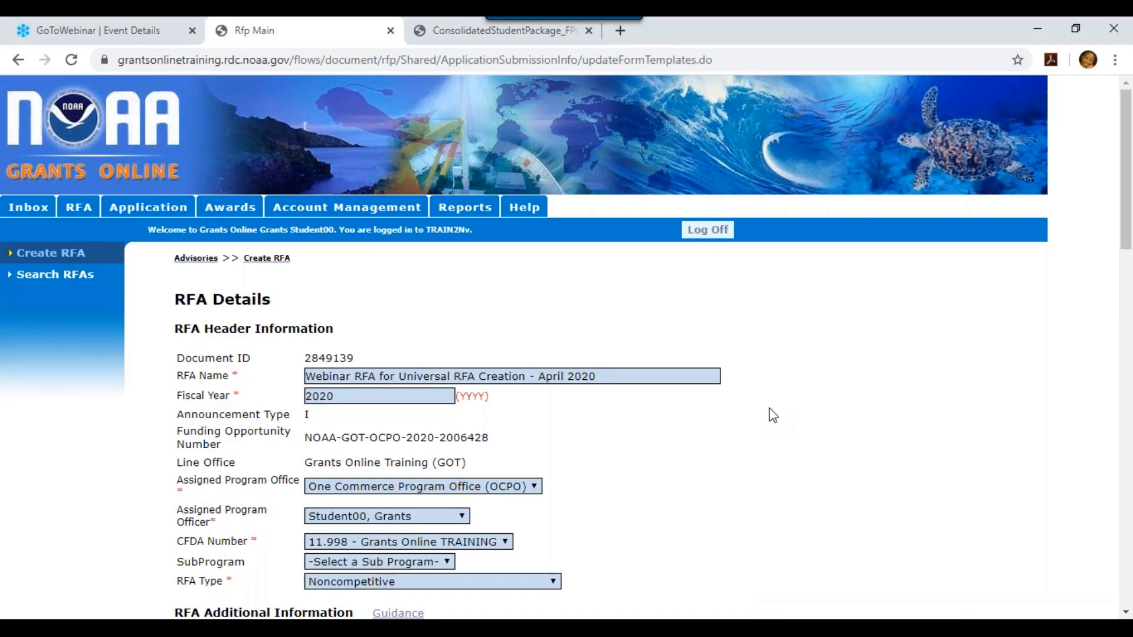
# Open the Minimum Requirements page from the lower part of the main RFA page
pyautogui.moveTo(1130, 155); pyautogui.dragTo(1103, 501)
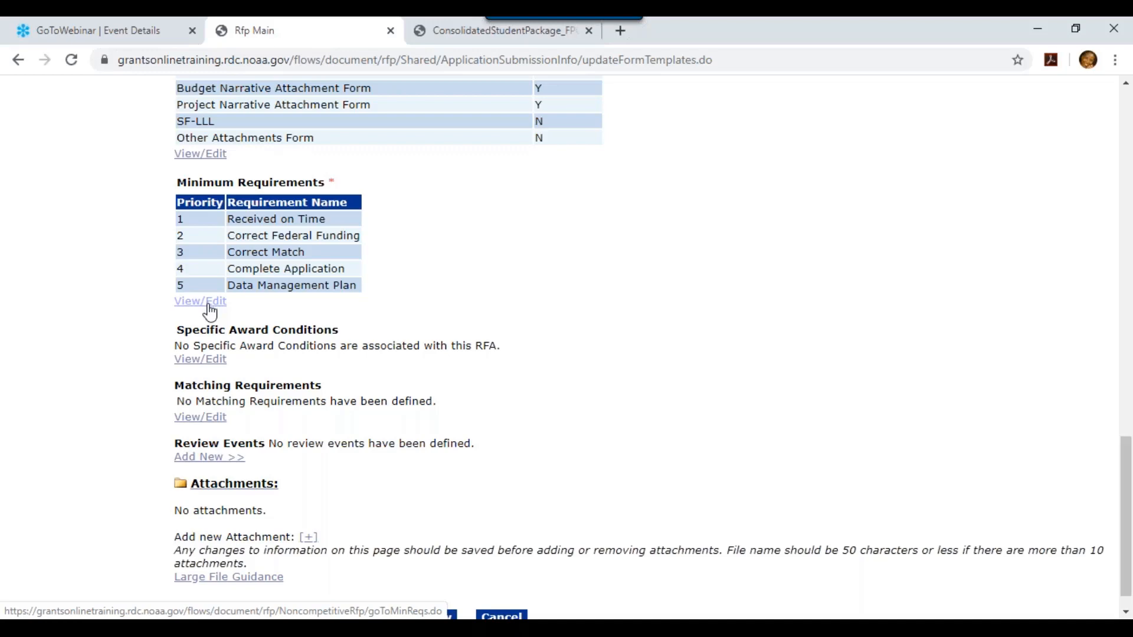
pyautogui.click(209, 305)
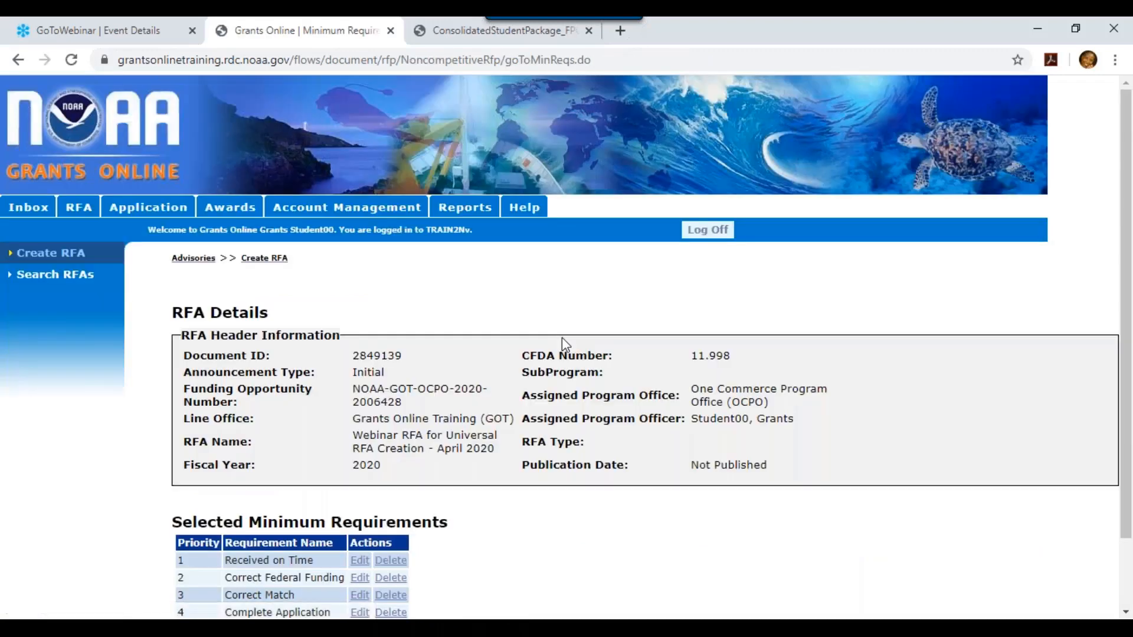
# Delete the Data Management Plan and Received on Time requirements, leaving Correct Federal Funding, Correct Match and Complete Application
pyautogui.moveTo(1126, 295); pyautogui.dragTo(1093, 557)
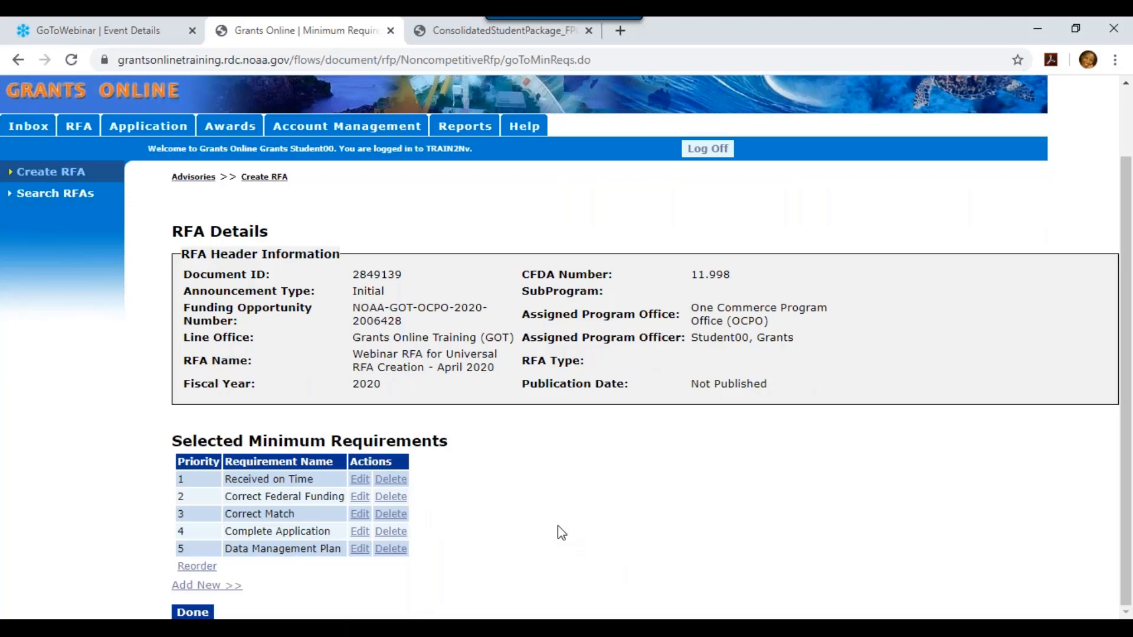
pyautogui.click(390, 549)
pyautogui.scroll(-1, 1127, 216)
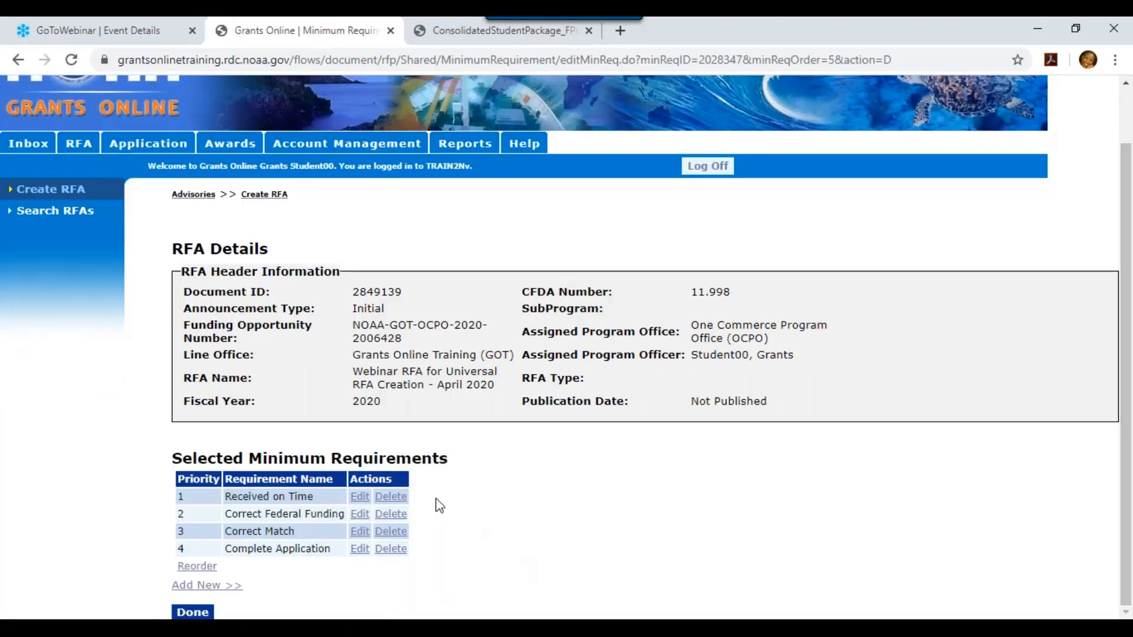
pyautogui.click(392, 501)
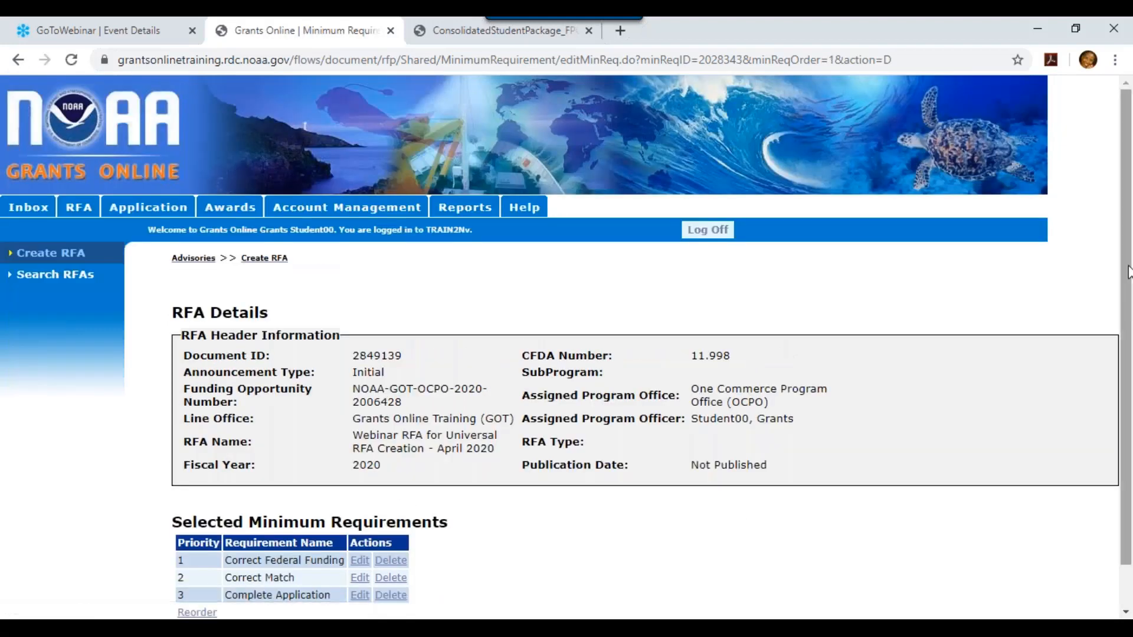
pyautogui.scroll(-1, 1114, 511)
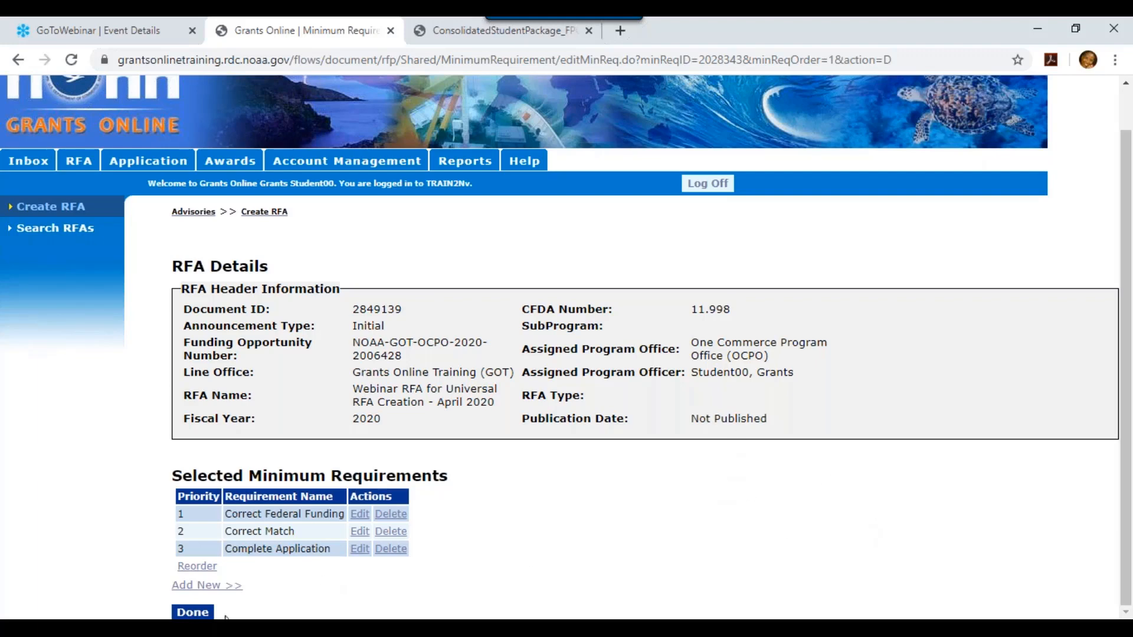
# Finish the minimum requirements, review the RFA Details form, then open the Grants Online Help window
pyautogui.click(192, 613)
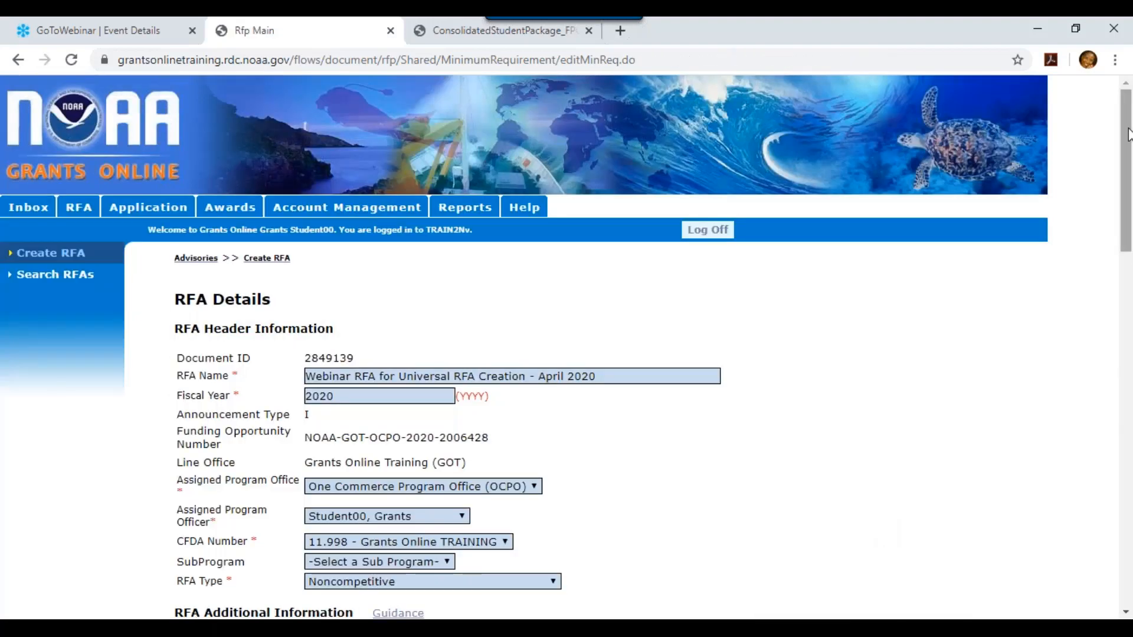
pyautogui.scroll(-20, 1092, 405)
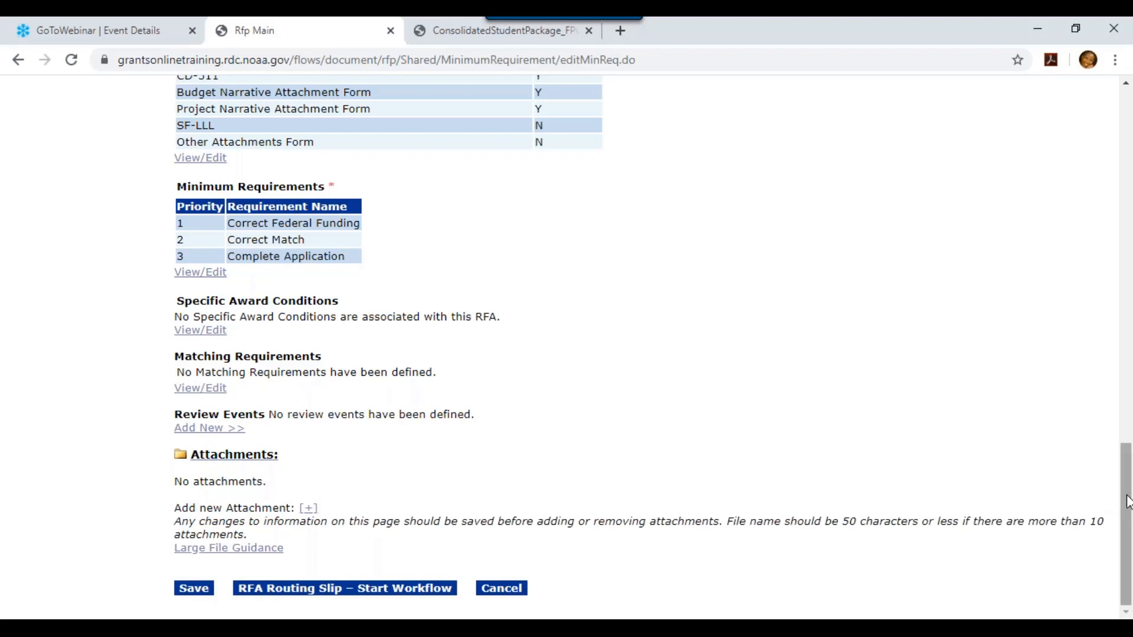
pyautogui.moveTo(1127, 502); pyautogui.dragTo(1108, 372)
pyautogui.scroll(5, 1095, 194)
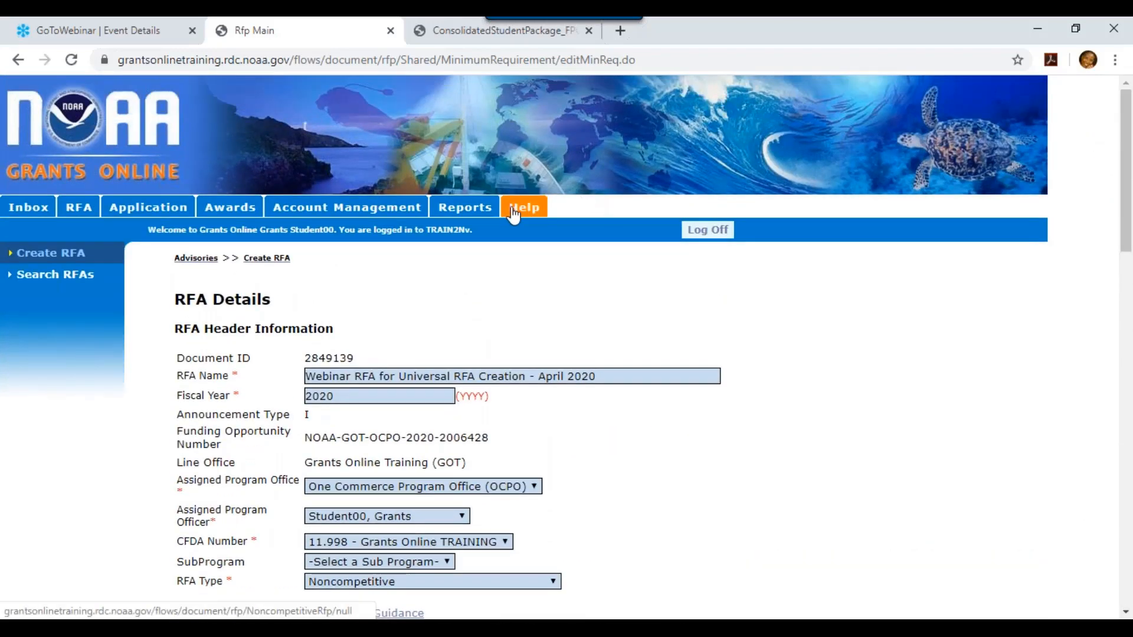
pyautogui.click(512, 207)
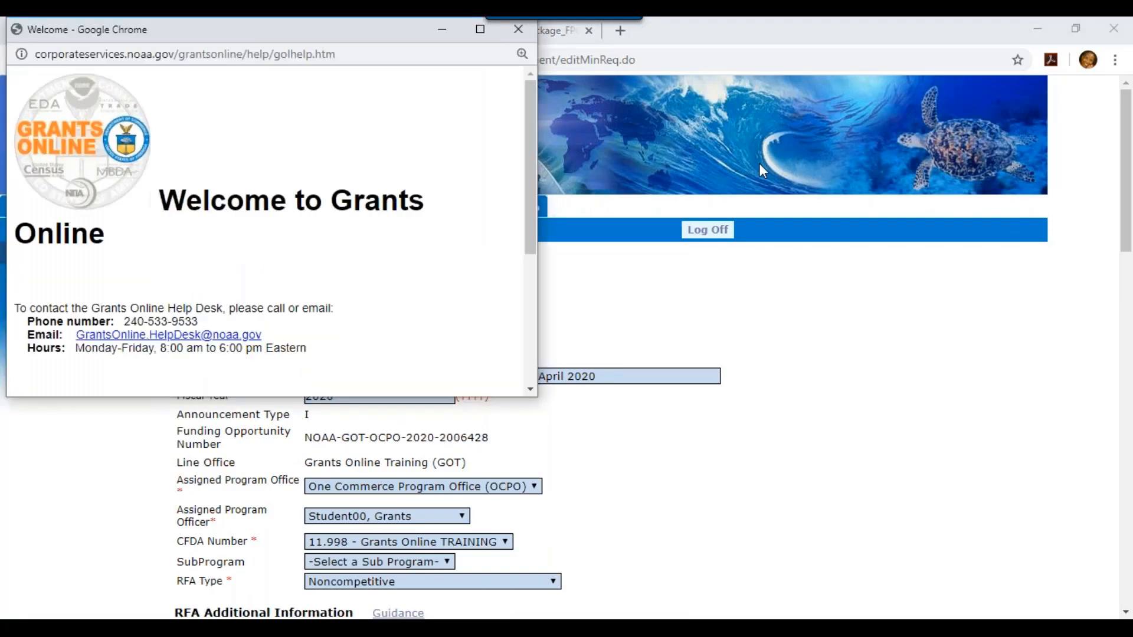
# Go to the Grants Online training site's Federal Program Office Training Resources page
pyautogui.moveTo(529, 84); pyautogui.dragTo(457, 270)
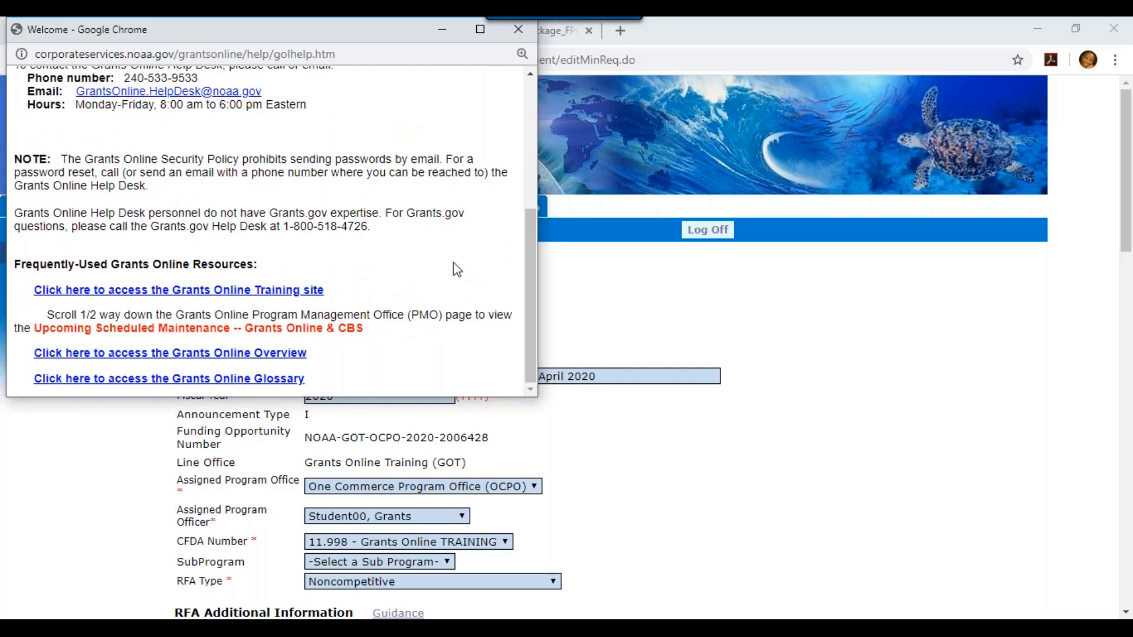
pyautogui.click(277, 291)
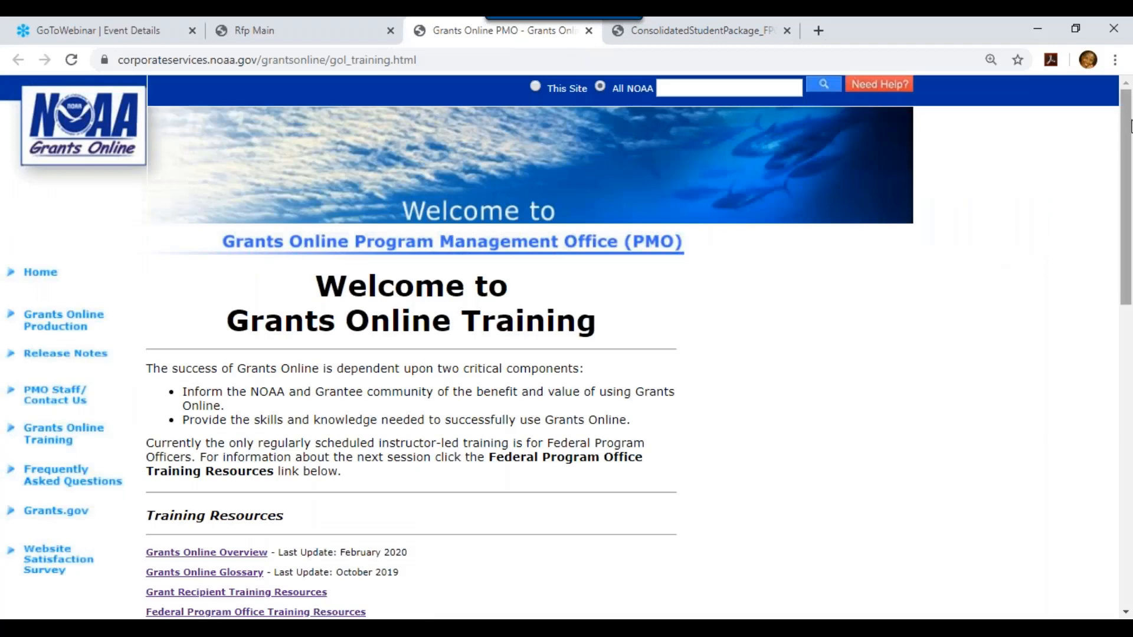
pyautogui.moveTo(1130, 128); pyautogui.dragTo(1131, 280)
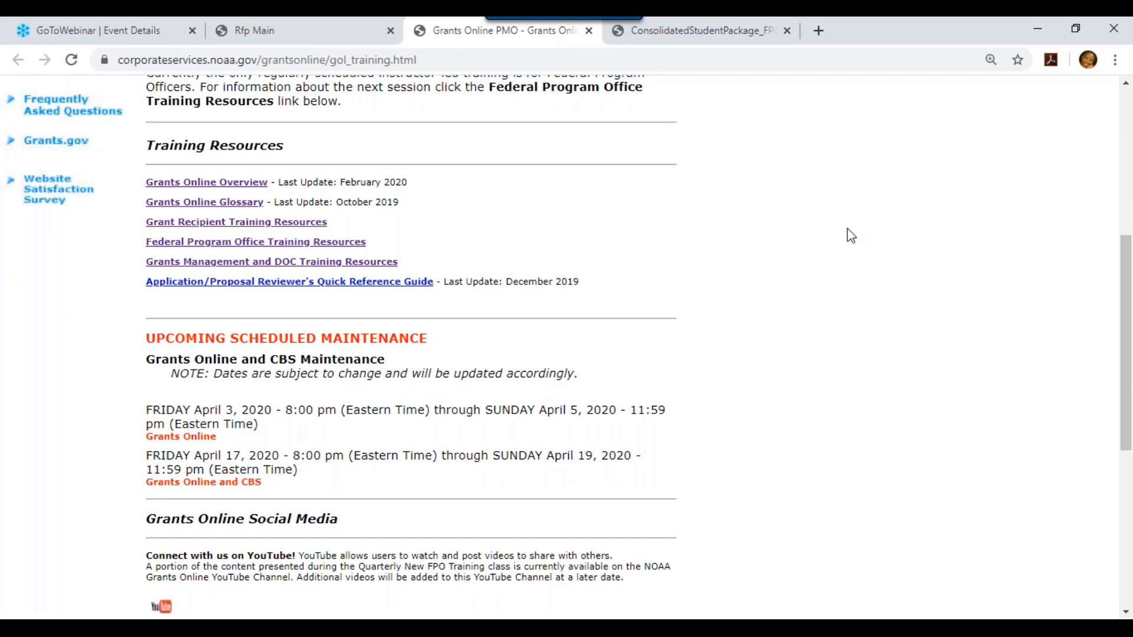
pyautogui.click(225, 245)
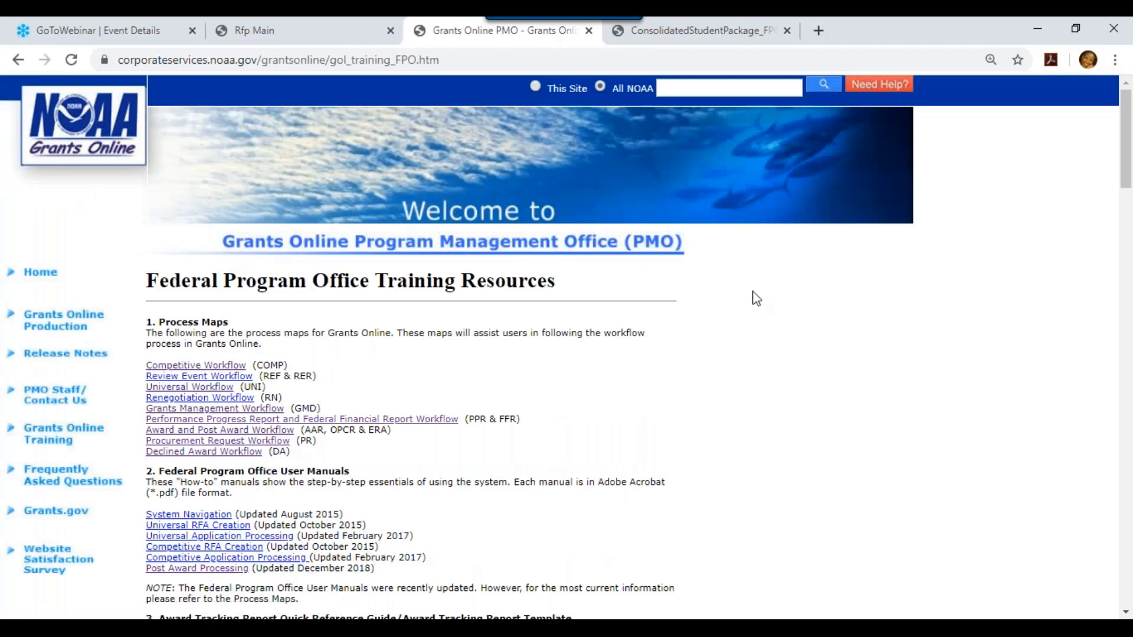
# Search the Training Resources page for 'specific' to find the Specific Award Condition guide
pyautogui.moveTo(1126, 136); pyautogui.dragTo(1126, 164)
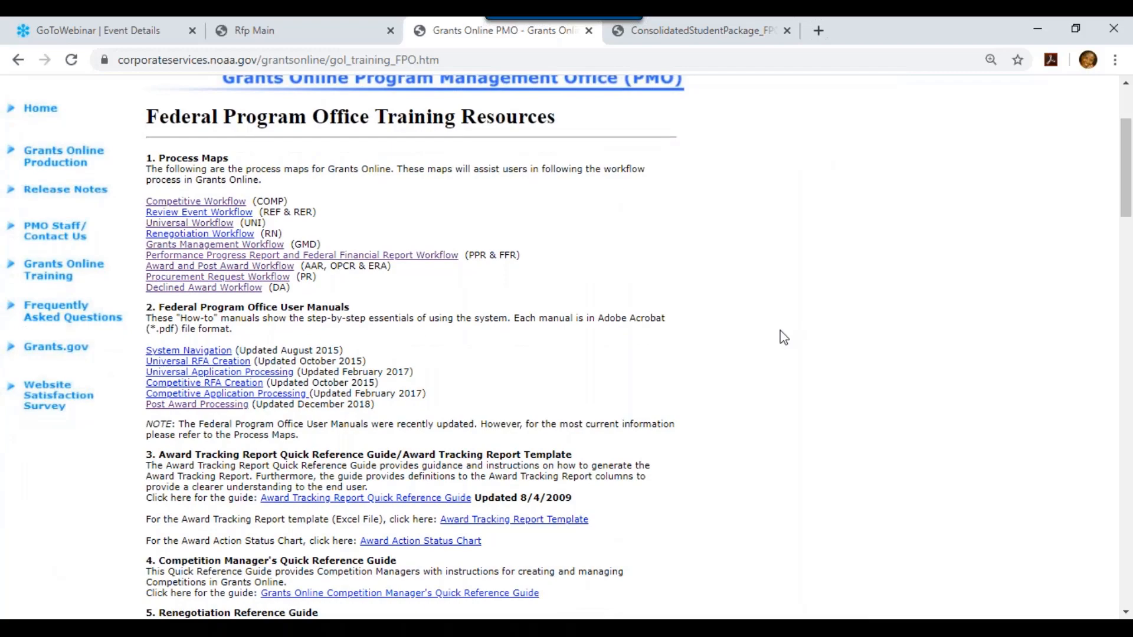
pyautogui.moveTo(1129, 200); pyautogui.dragTo(1129, 264)
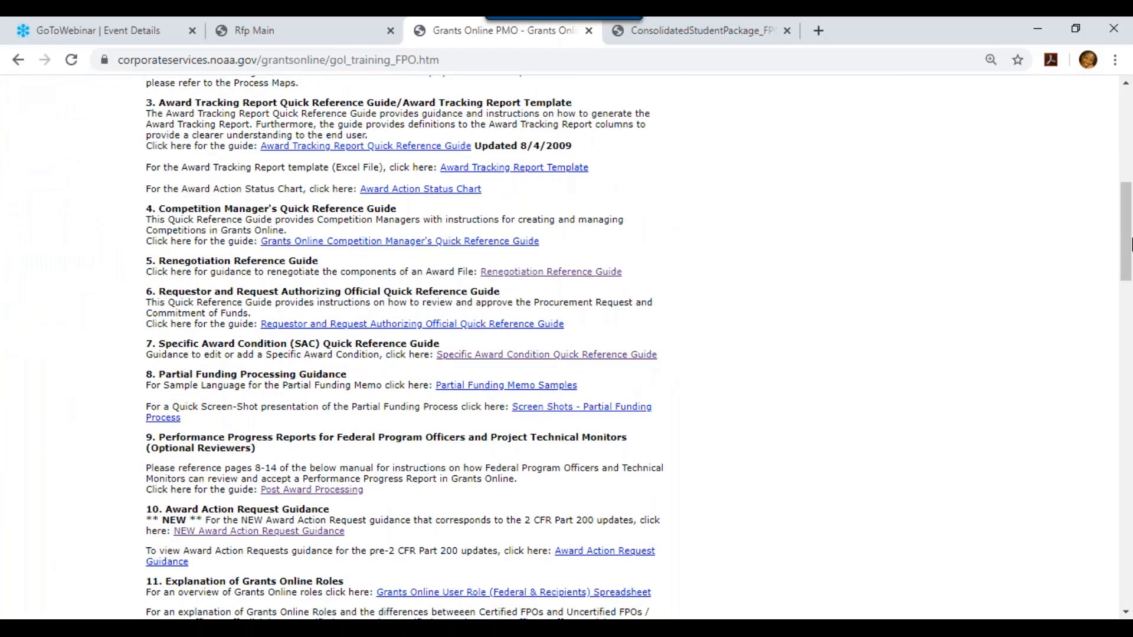
pyautogui.moveTo(1130, 244); pyautogui.dragTo(1117, 161)
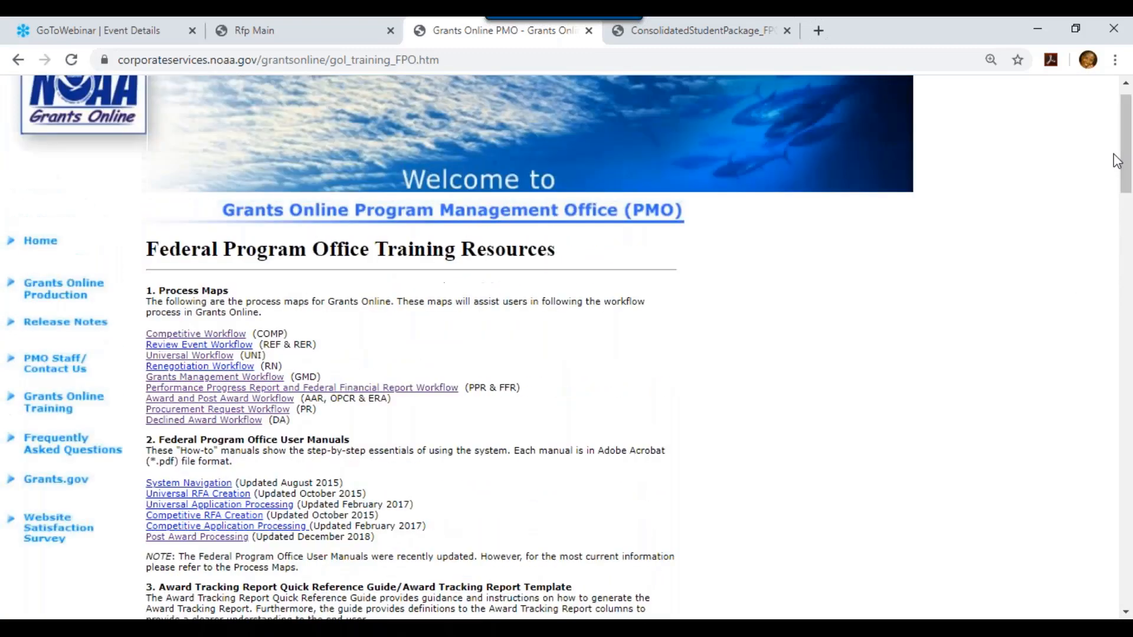
pyautogui.hotkey('ctrl', 'f')
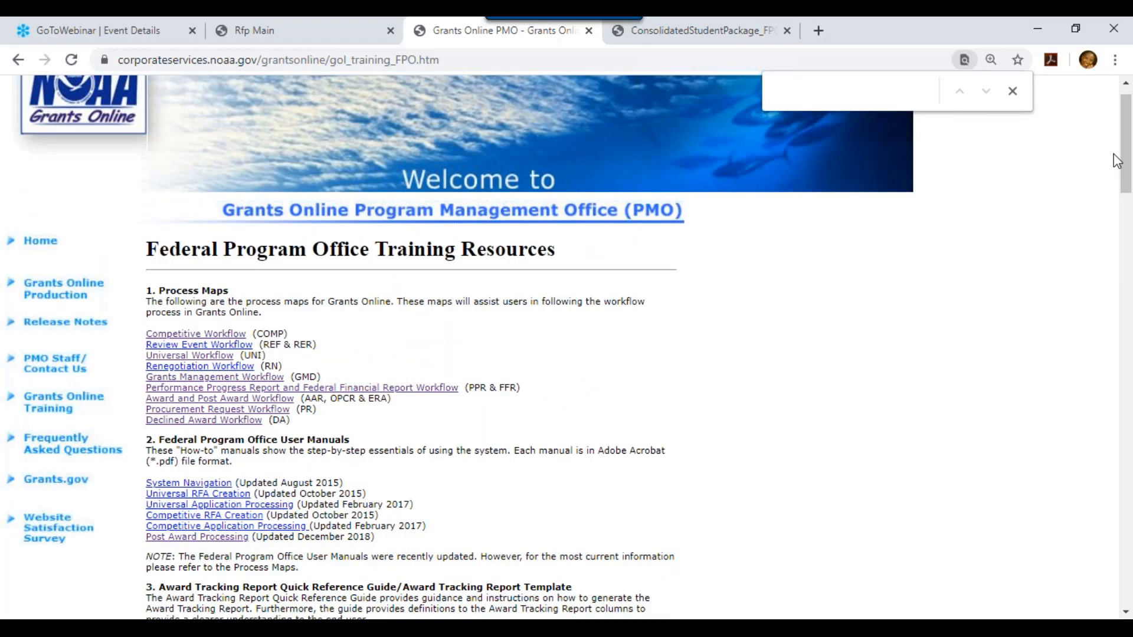
pyautogui.write('spec')
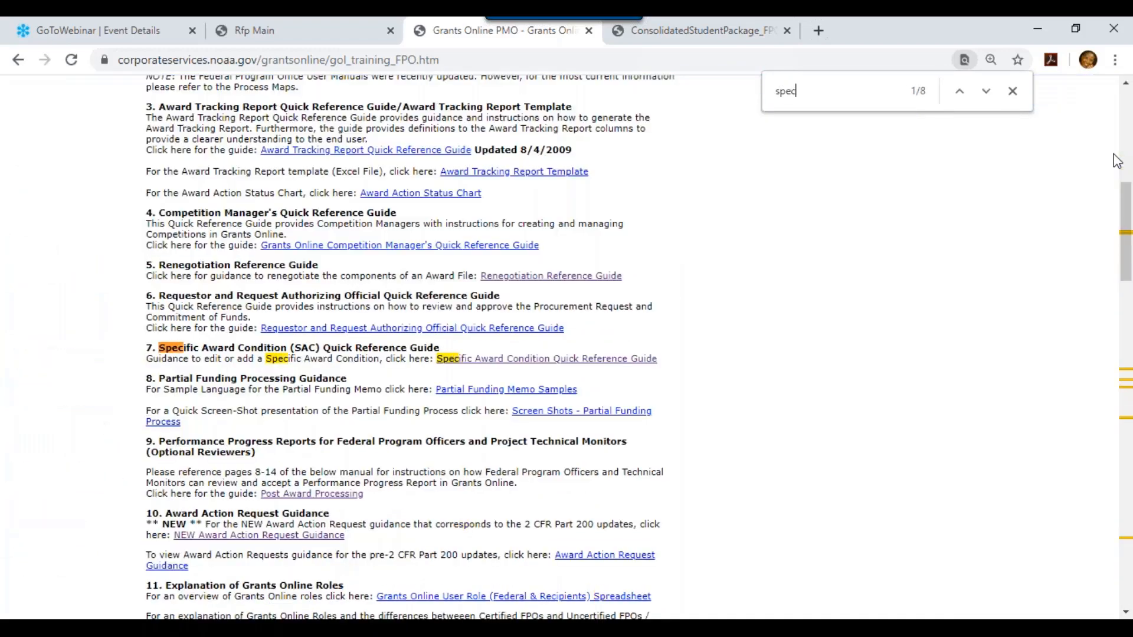
pyautogui.write('ific')
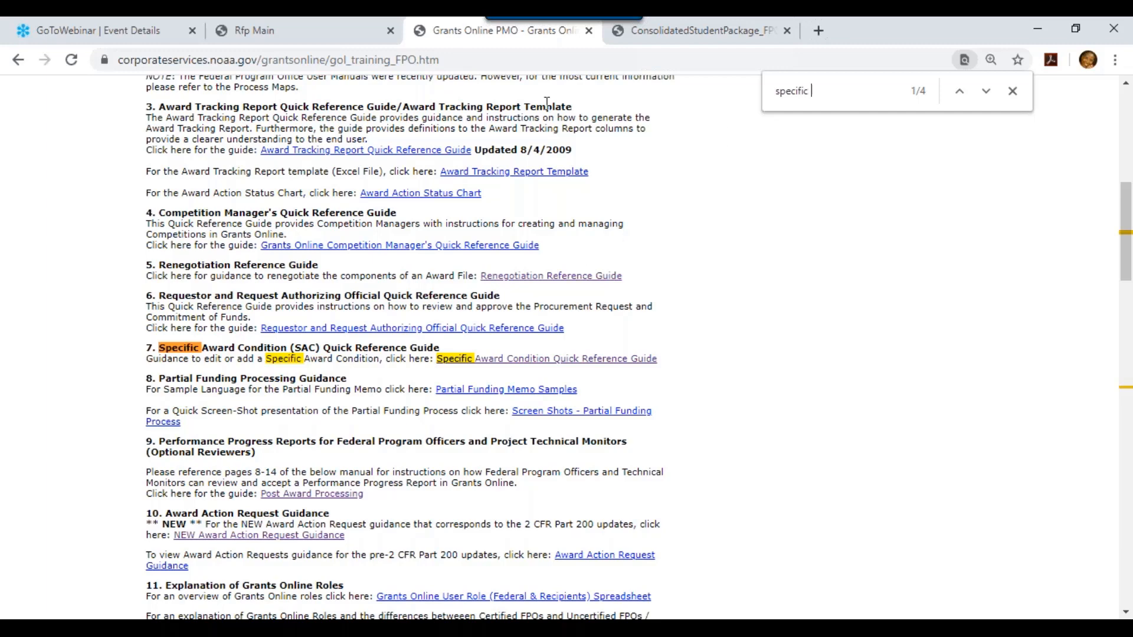
# Return to the Rfp Main tab and open the RFA Routing Slip to start workflow
pyautogui.click(293, 38)
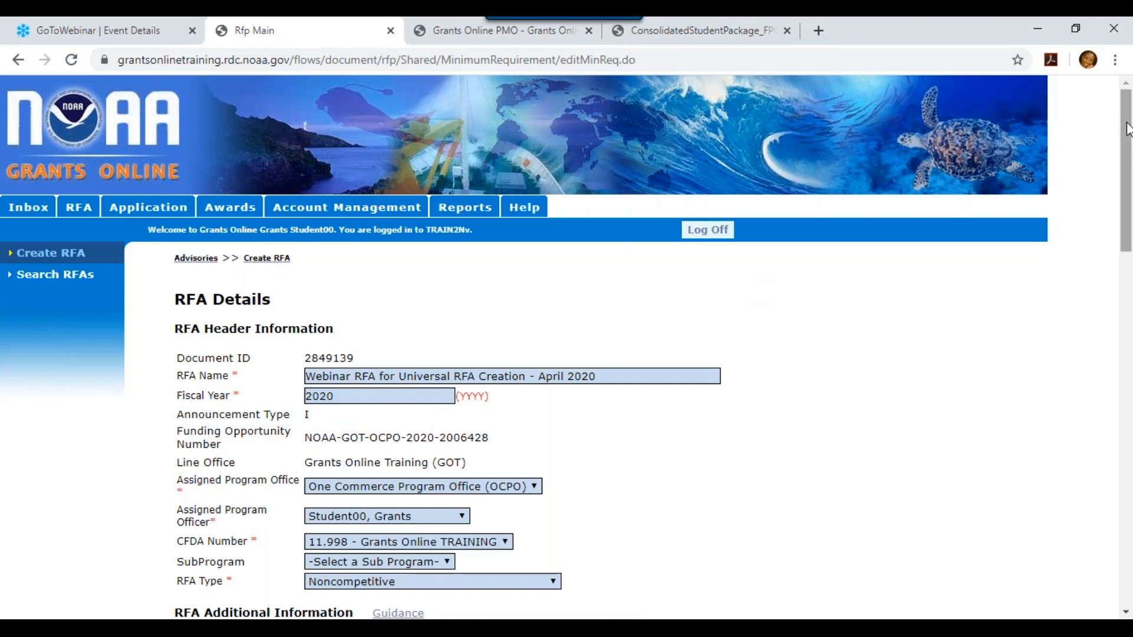
pyautogui.moveTo(1127, 129); pyautogui.dragTo(1130, 515)
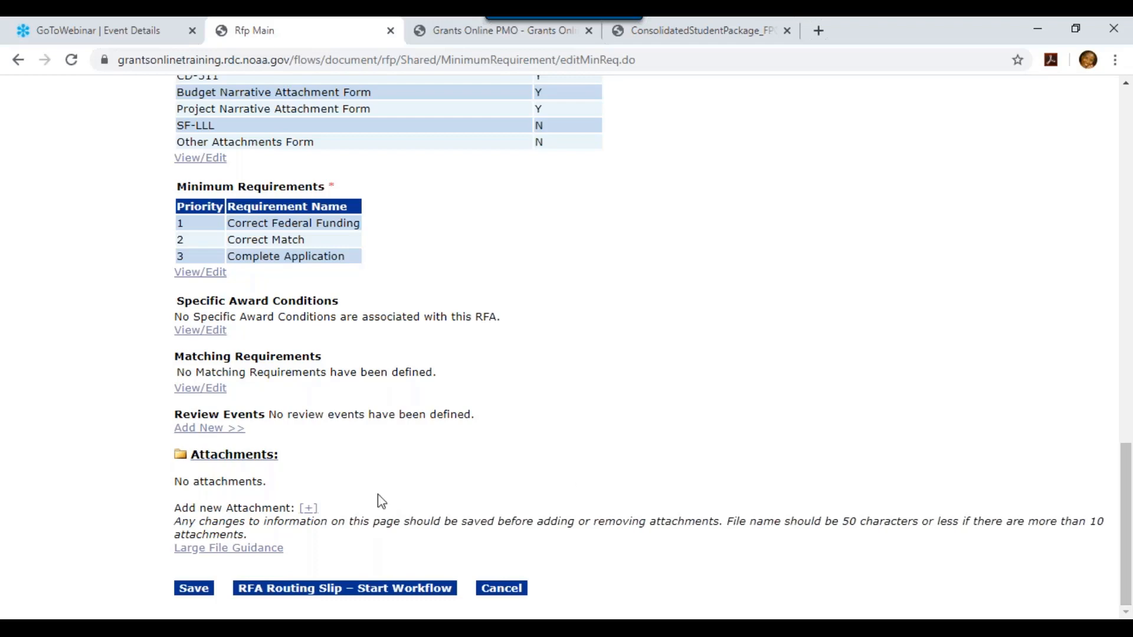
pyautogui.click(362, 589)
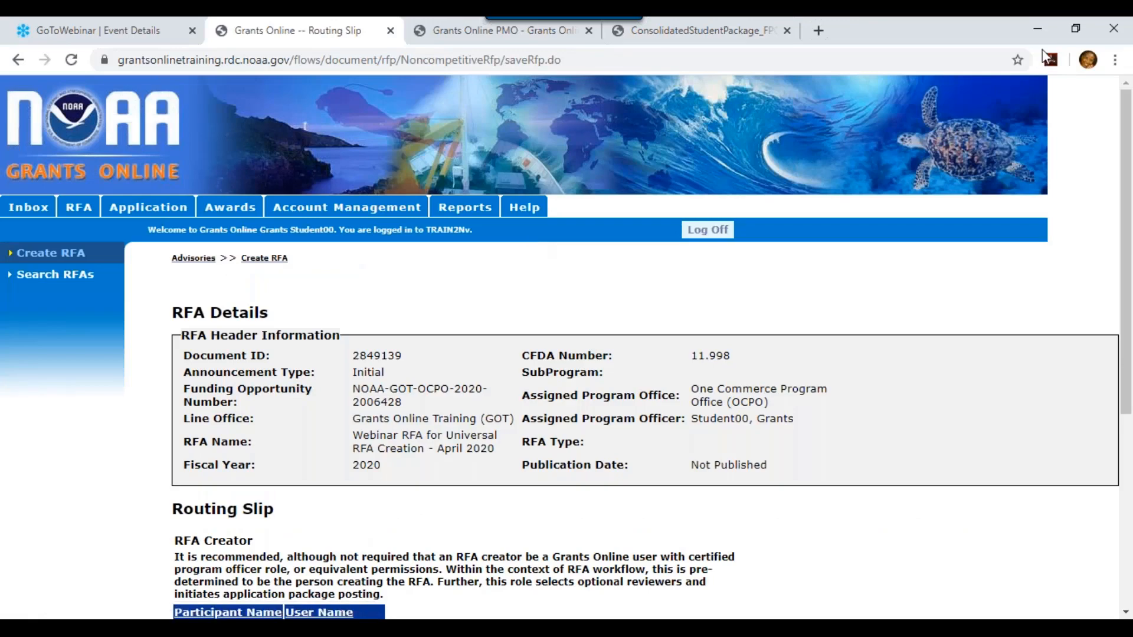
# Scroll the Routing Slip to view the RFA Creator, Optional Reviewer and RFA Publisher sections
pyautogui.moveTo(1129, 153); pyautogui.dragTo(1115, 362)
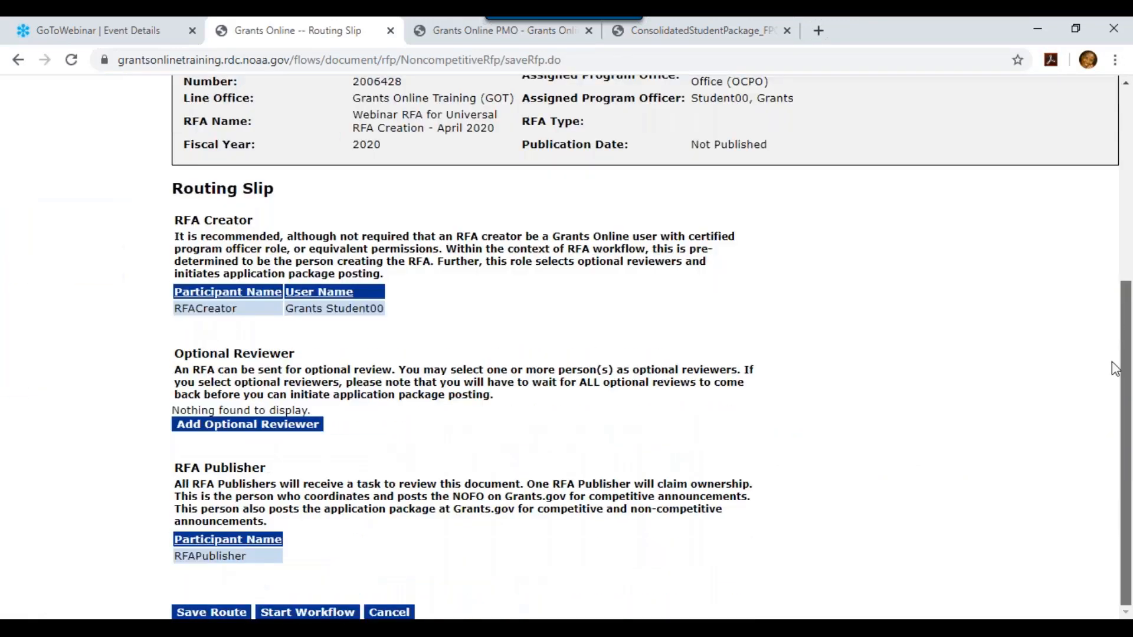
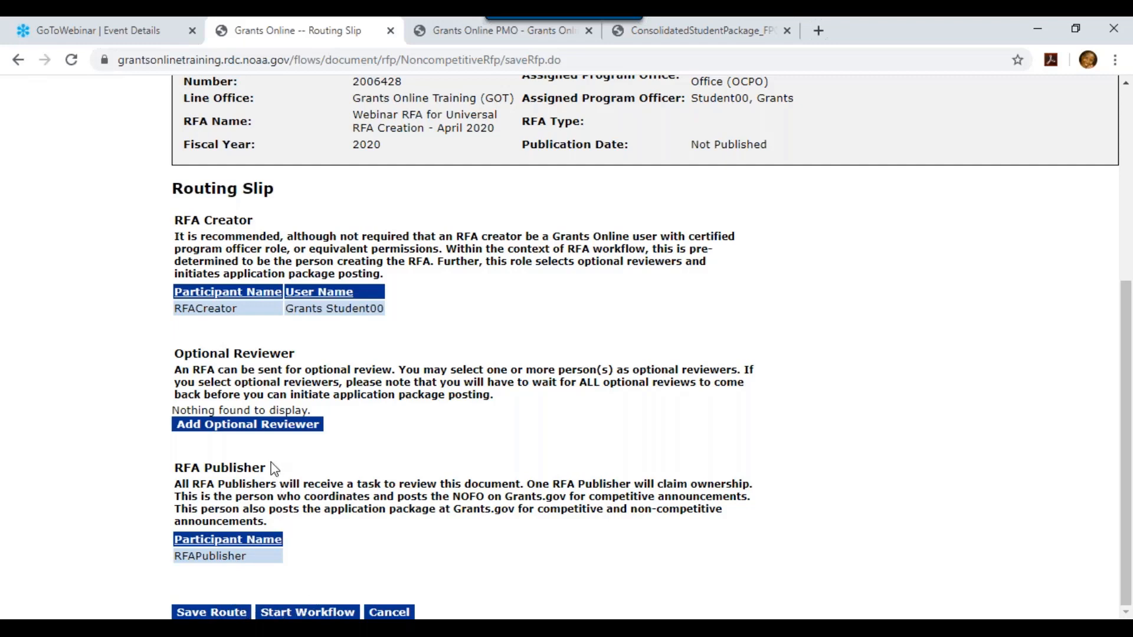
# Start the RFA routing workflow, accepting that the route can no longer be modified
pyautogui.click(289, 613)
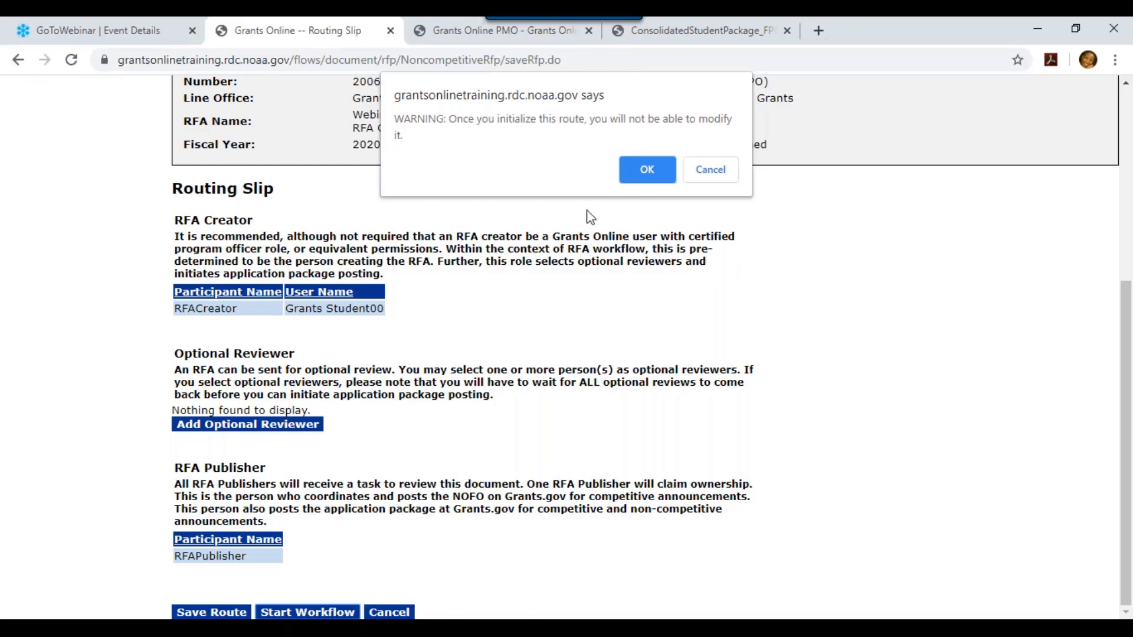
pyautogui.click(639, 170)
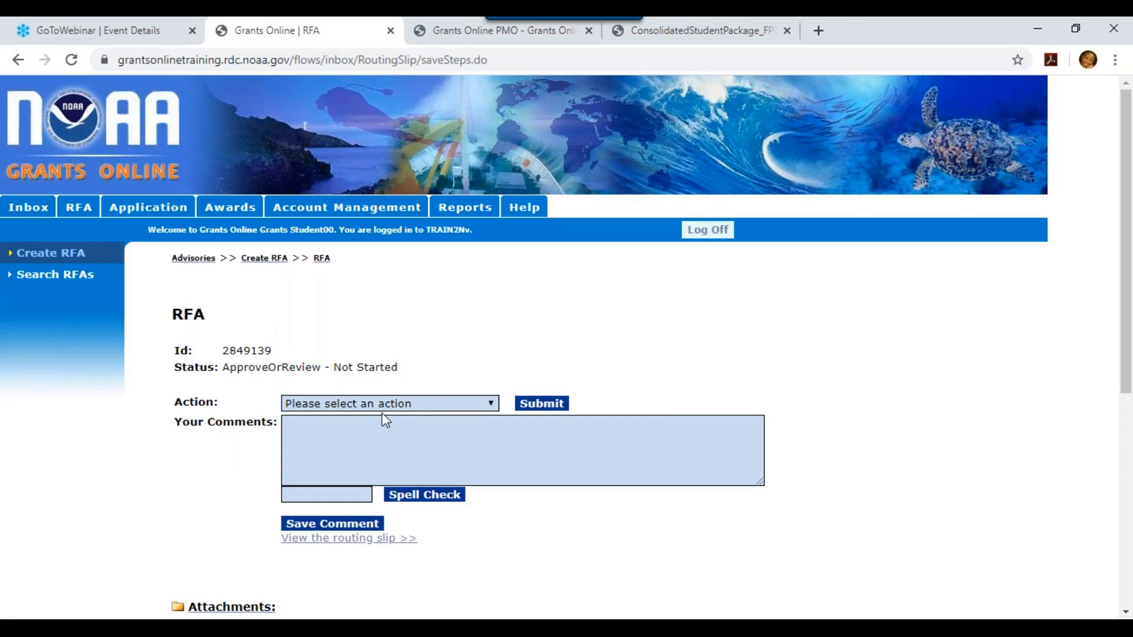
# Open the Webinar RFA 2849139 Approve or Review task from the Inbox task list
pyautogui.click(39, 217)
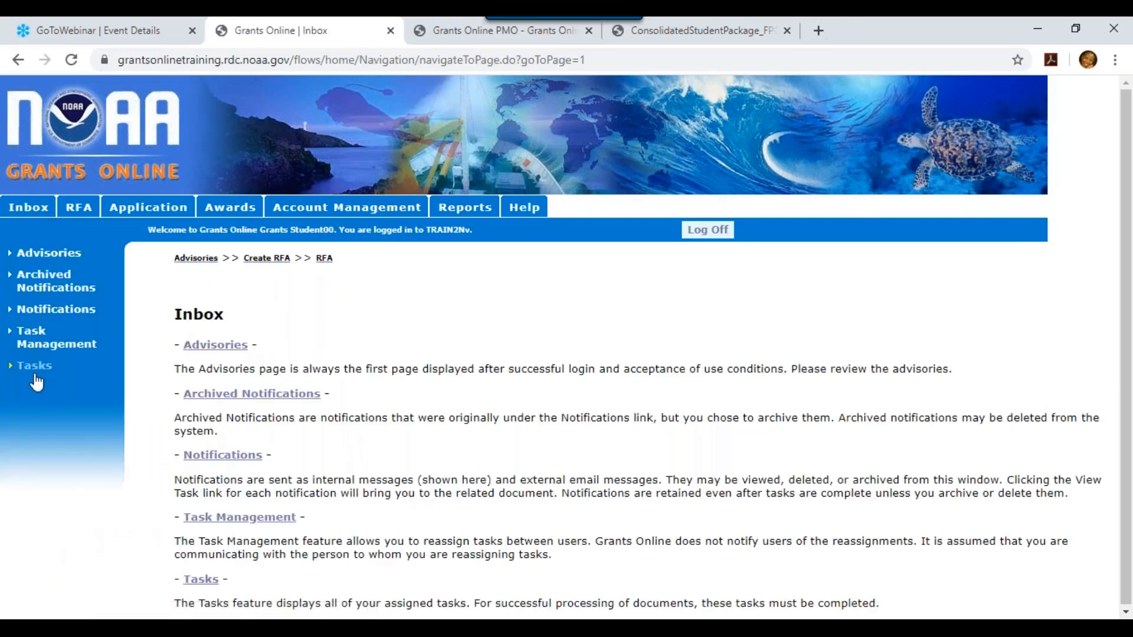
pyautogui.click(37, 366)
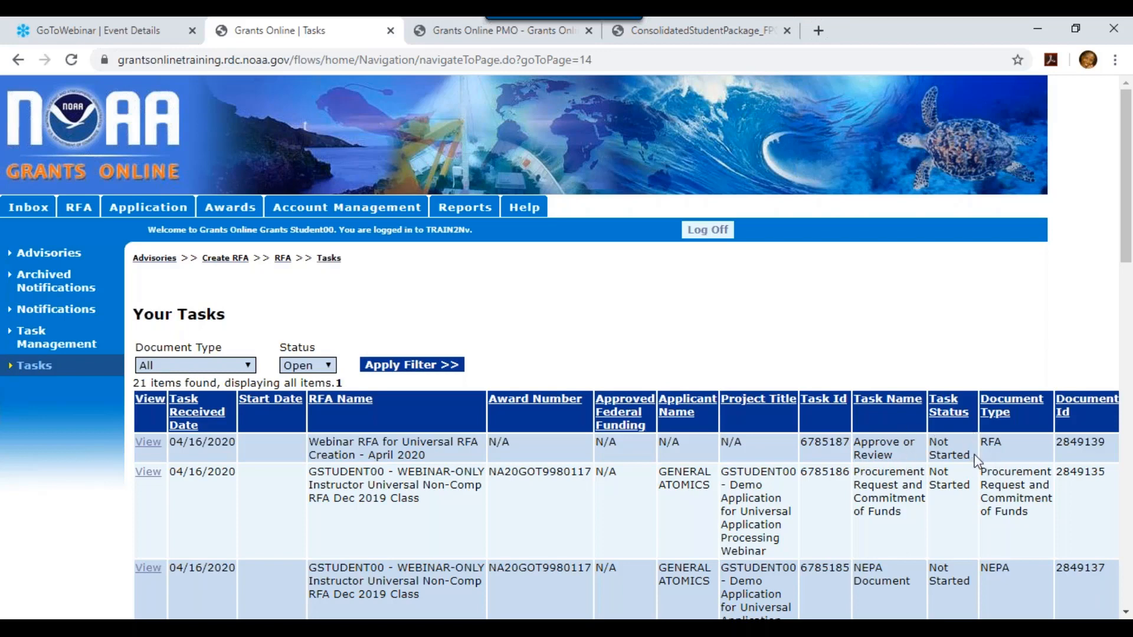
pyautogui.click(151, 442)
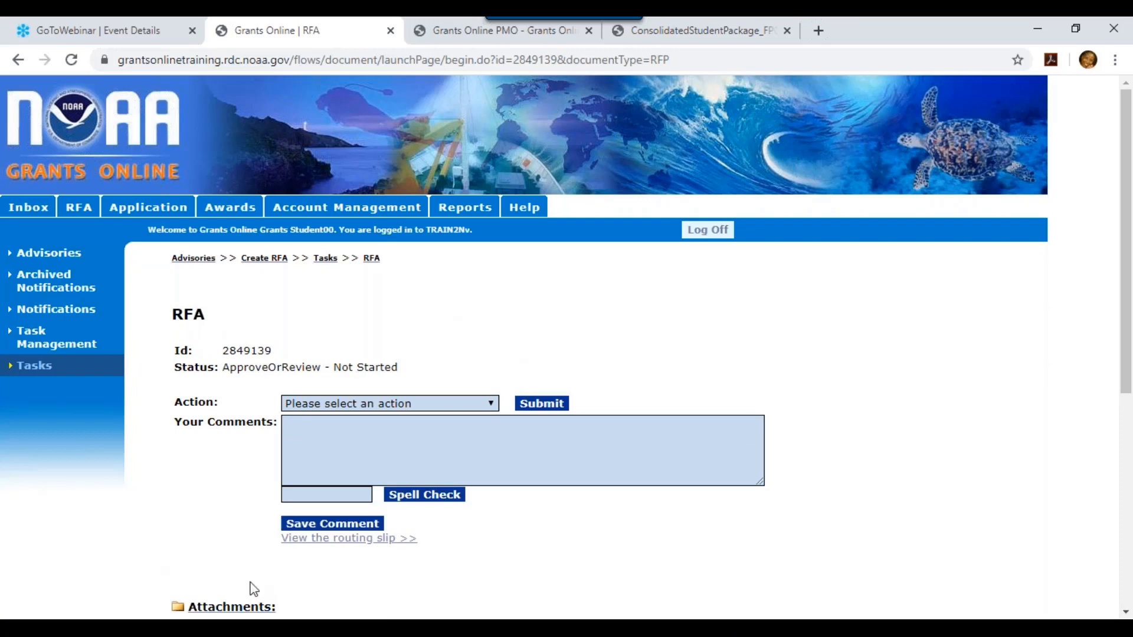
# Submit Initiate Application Package Posting with the comment 'Please expedite! Thank you.'
pyautogui.click(455, 405)
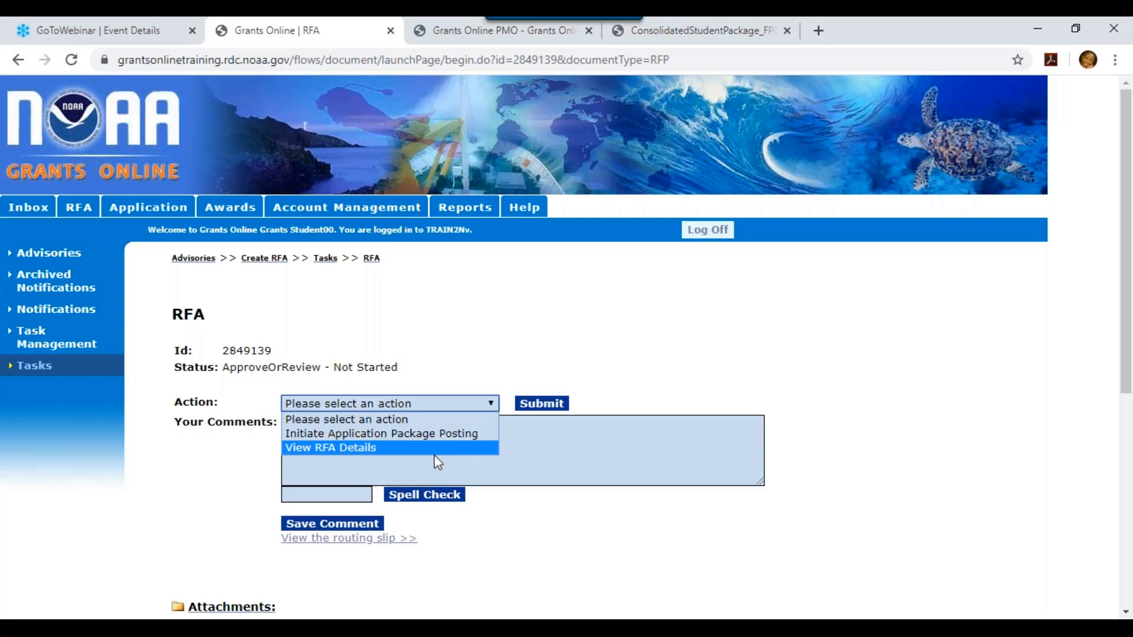
pyautogui.click(448, 435)
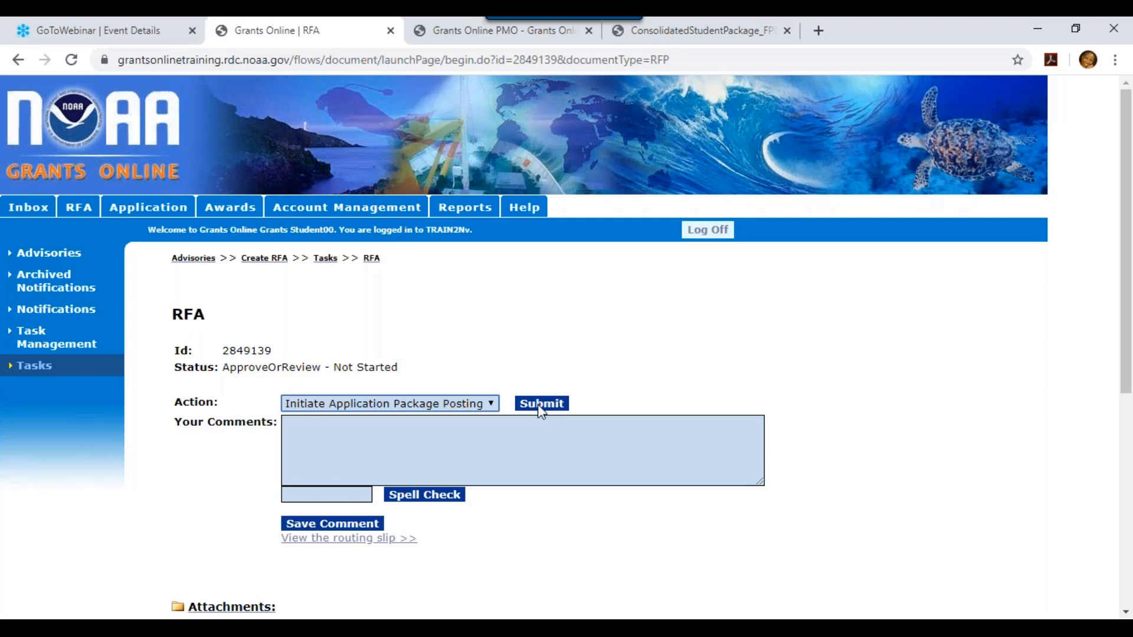
pyautogui.click(527, 445)
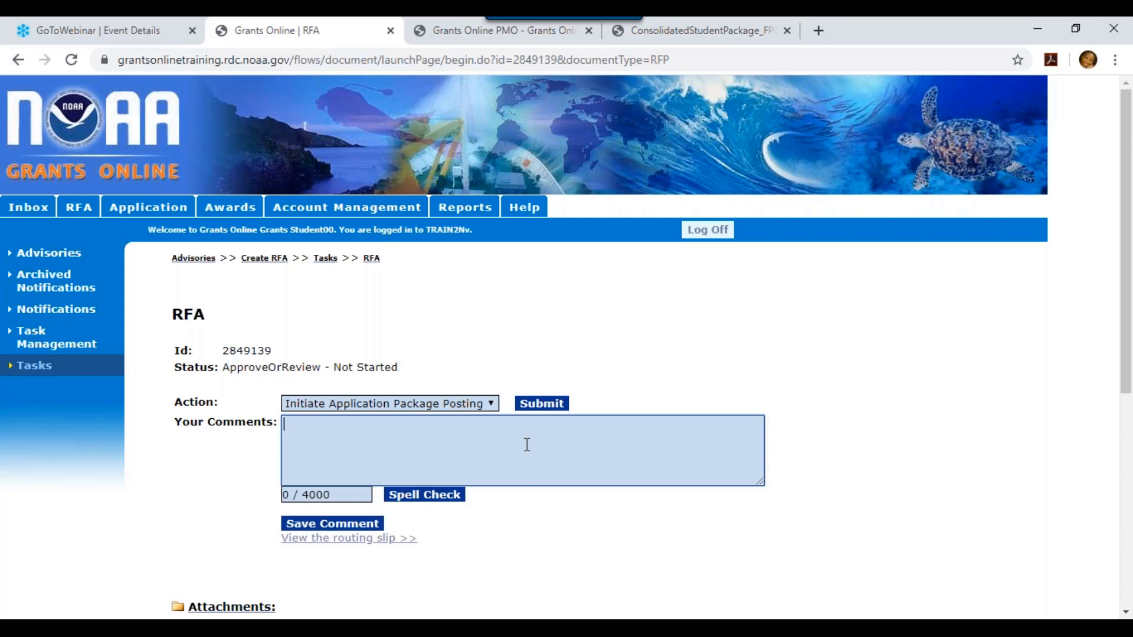
pyautogui.write('Please expedite!  Thank')
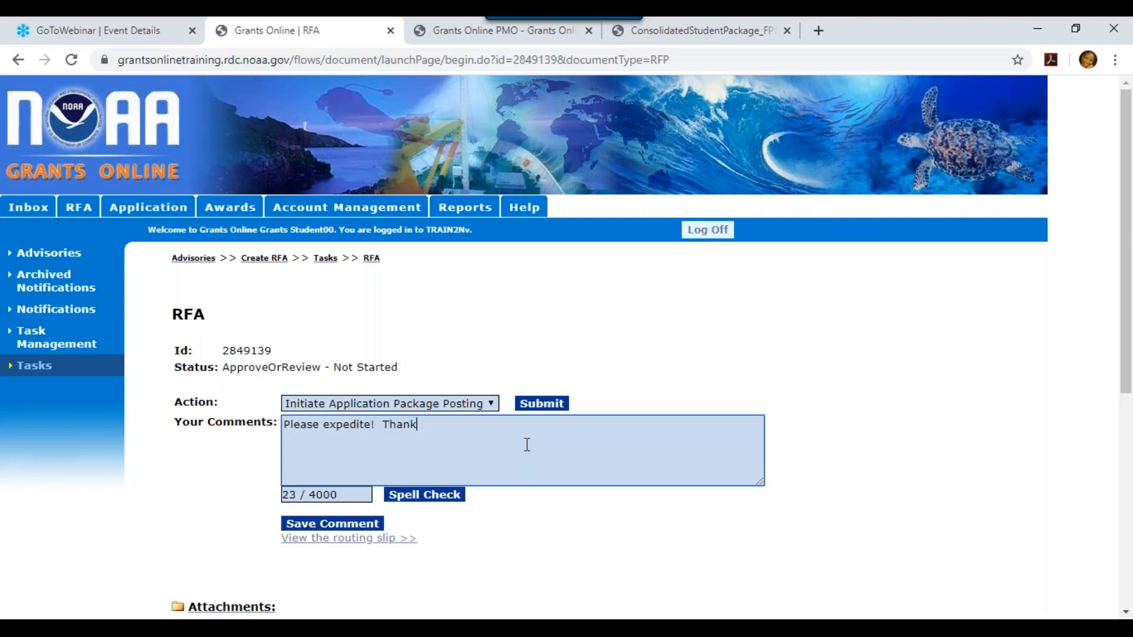
pyautogui.write(' you.')
pyautogui.click(544, 405)
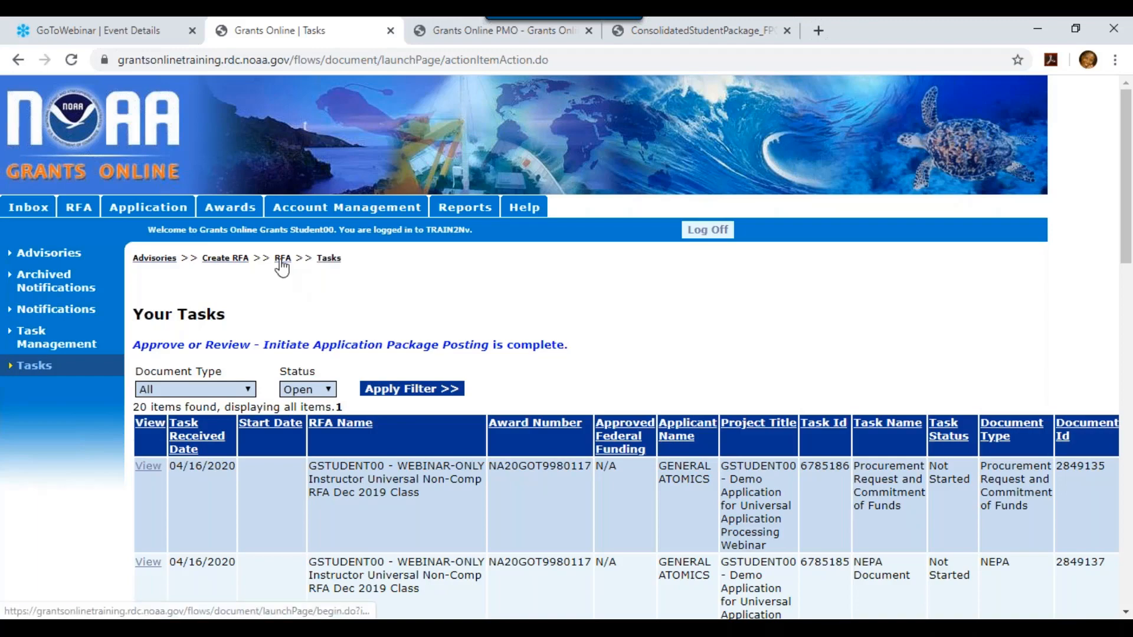
# View the locked RFA 2849139 details, then cancel back to its publisher task page
pyautogui.click(281, 263)
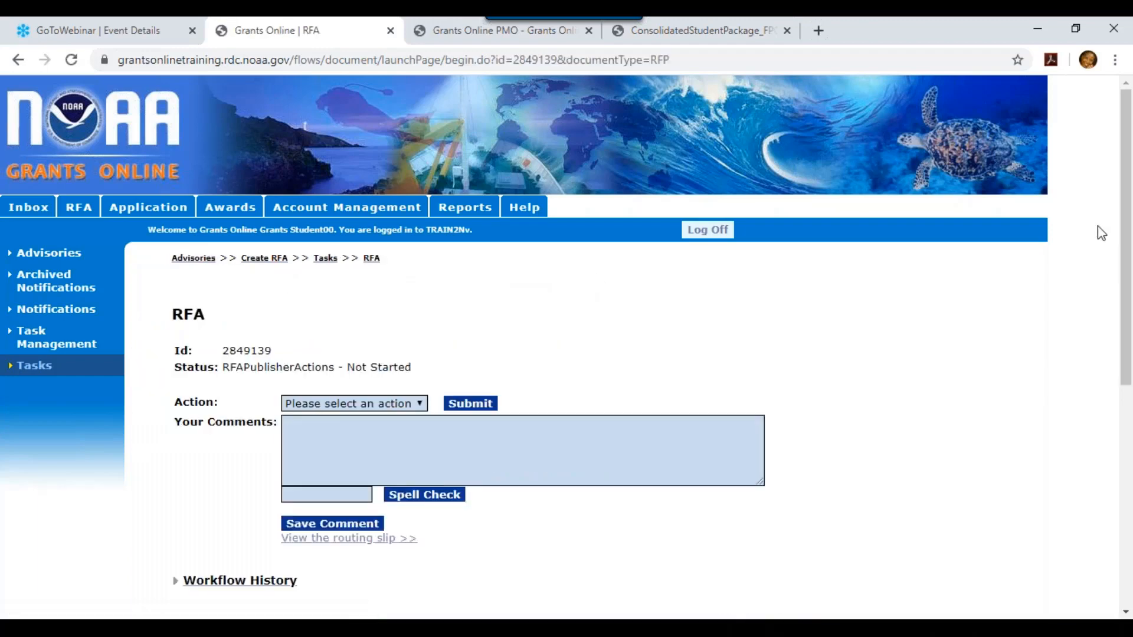
pyautogui.scroll(-4, 782, 226)
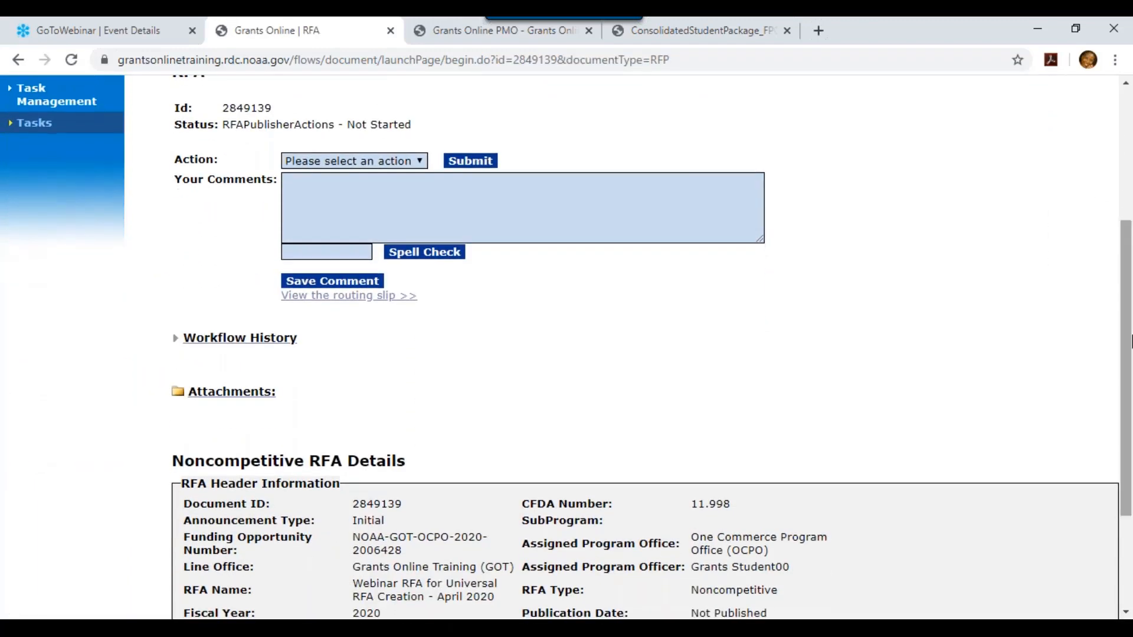
pyautogui.click(392, 170)
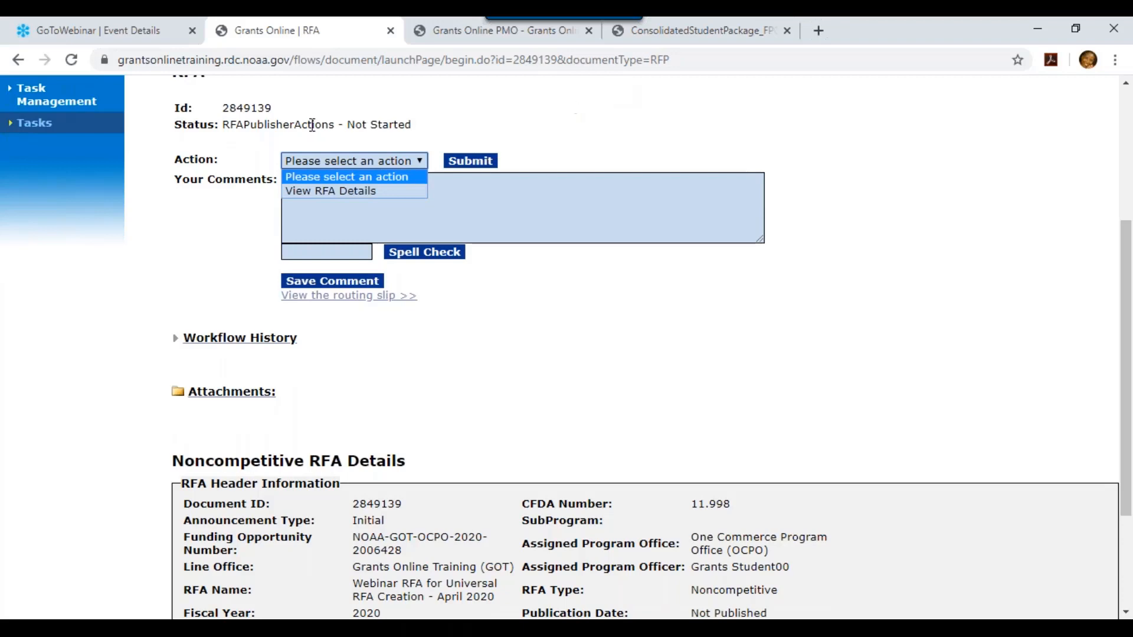
pyautogui.click(343, 193)
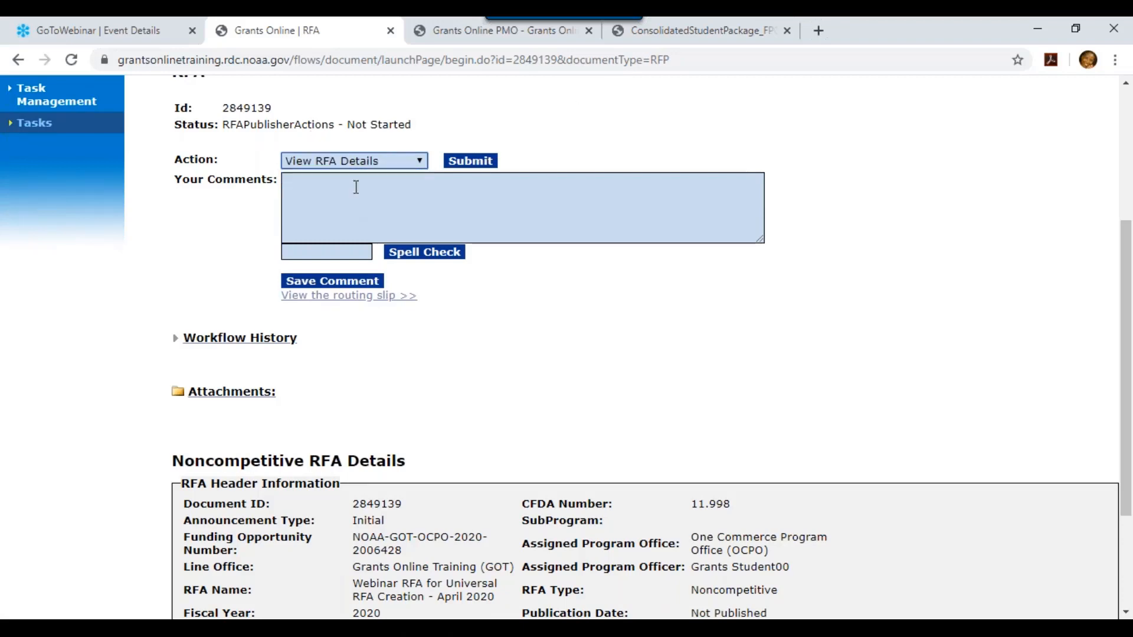
pyautogui.click(465, 163)
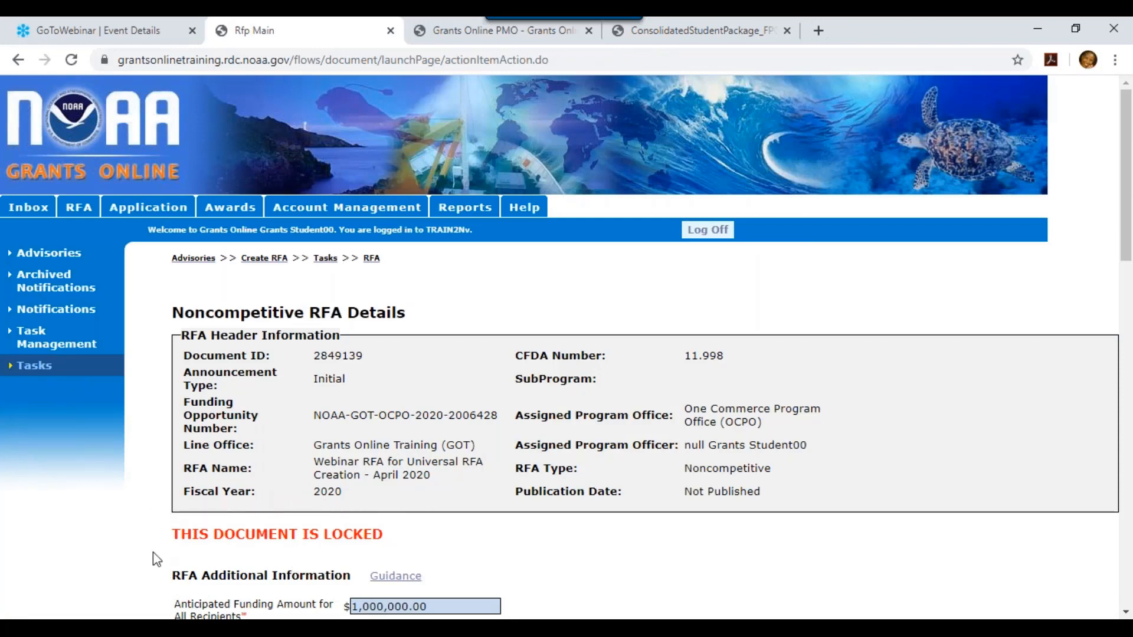
pyautogui.moveTo(1130, 137); pyautogui.dragTo(1120, 519)
pyautogui.click(197, 593)
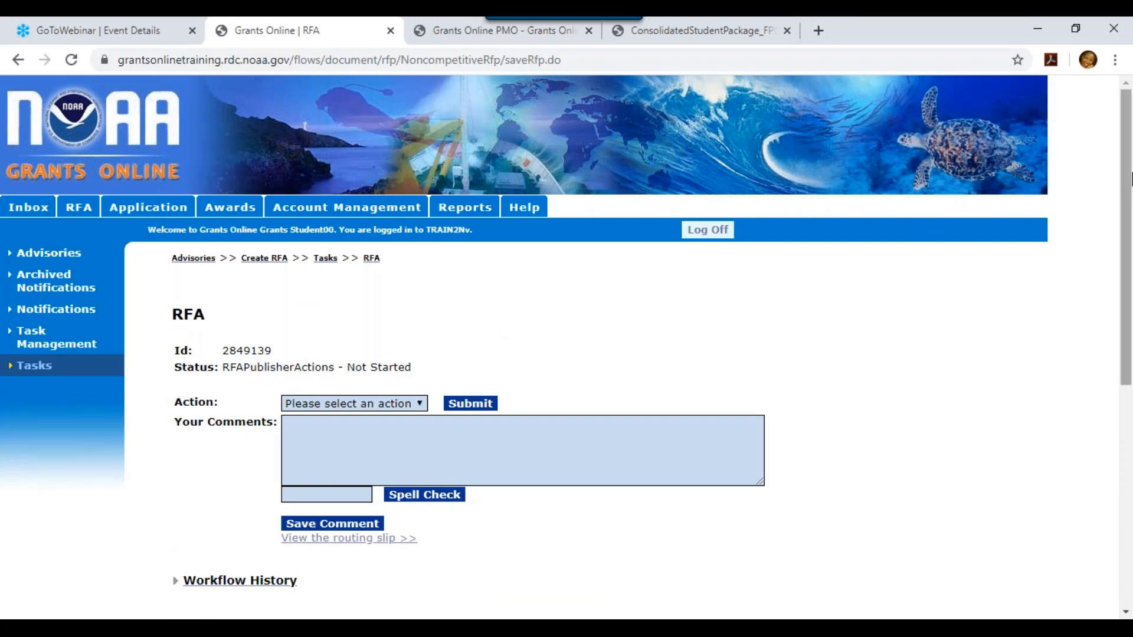
pyautogui.scroll(-3, 511, 399)
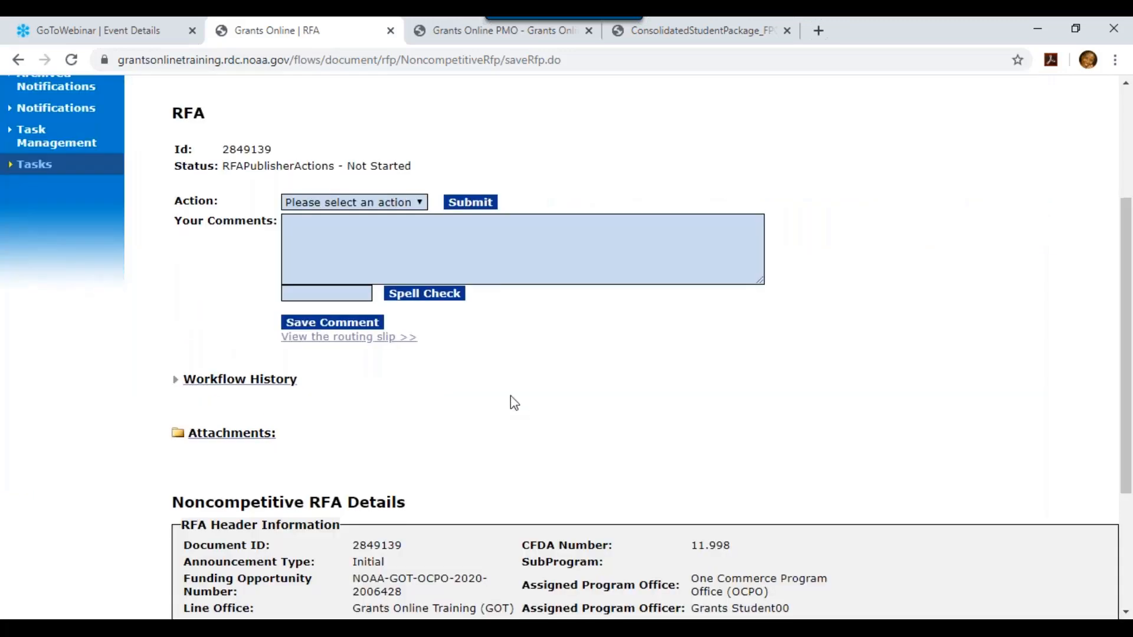
# Expand the workflow history to review the five Not Started Post Application Package tasks
pyautogui.click(281, 385)
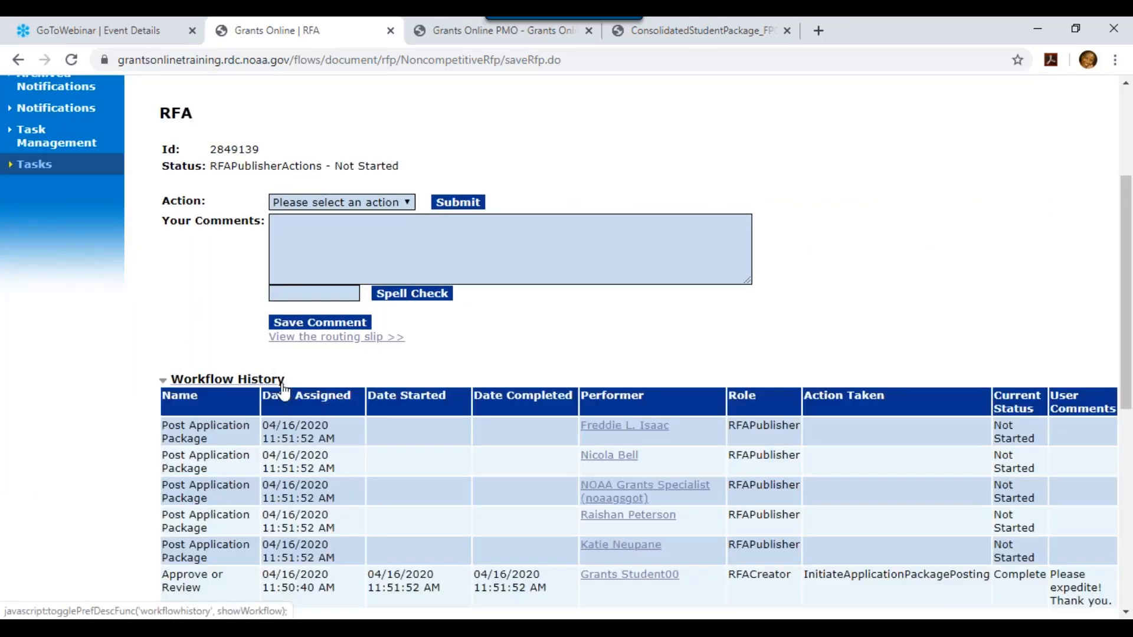
pyautogui.scroll(-3, 906, 177)
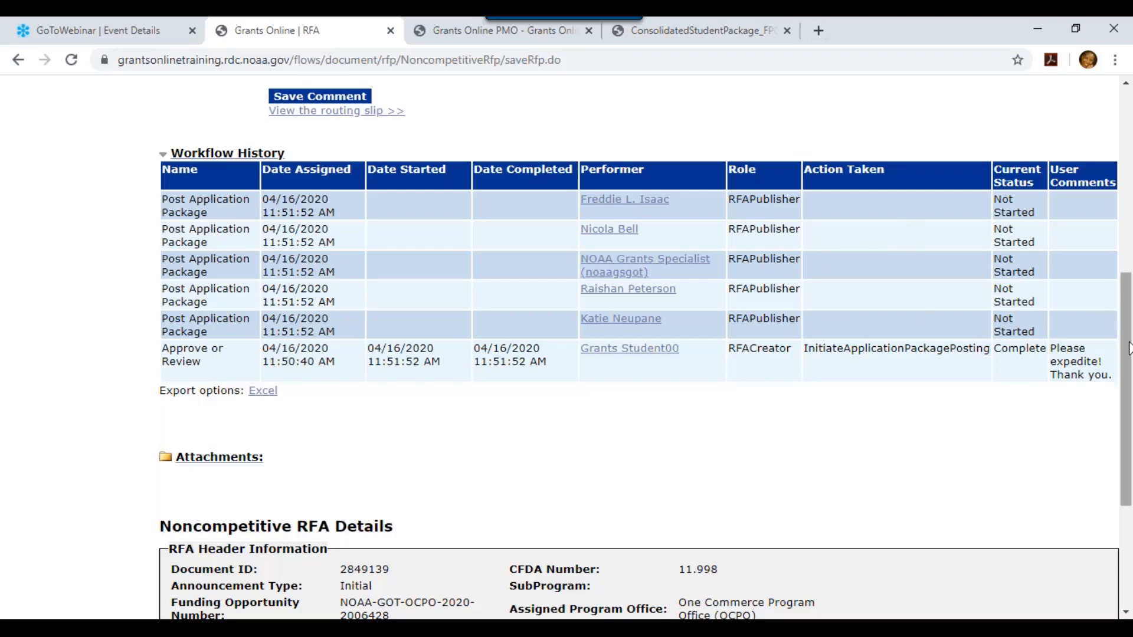
pyautogui.moveTo(1129, 357); pyautogui.dragTo(983, 166)
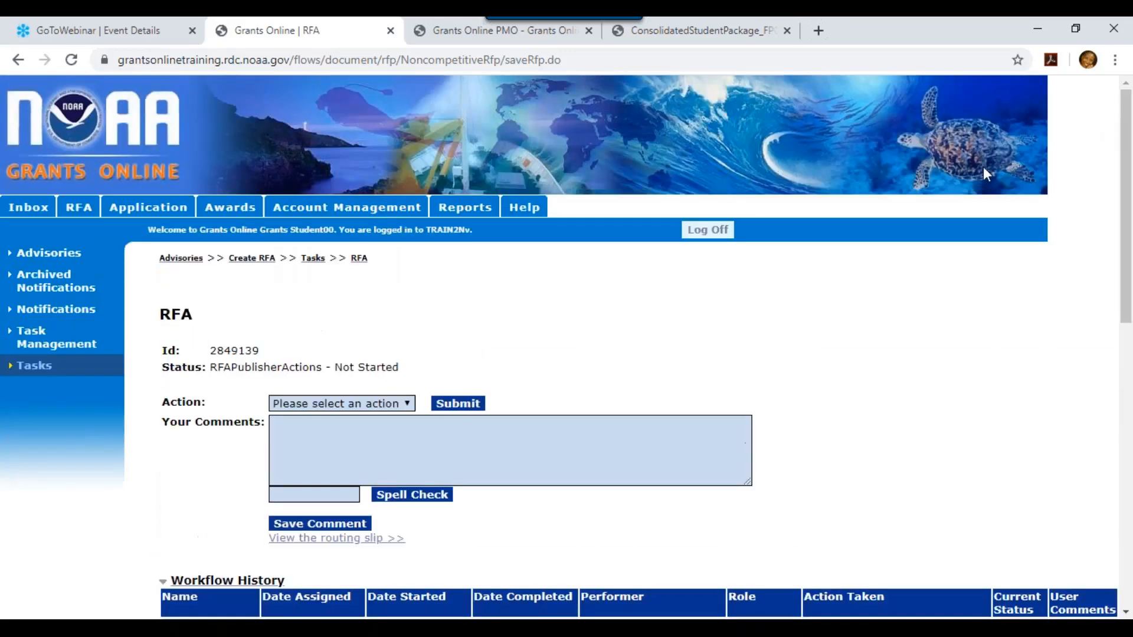
# Log off and sign back in with the grants specialist username and password, accepting the notice
pyautogui.click(721, 231)
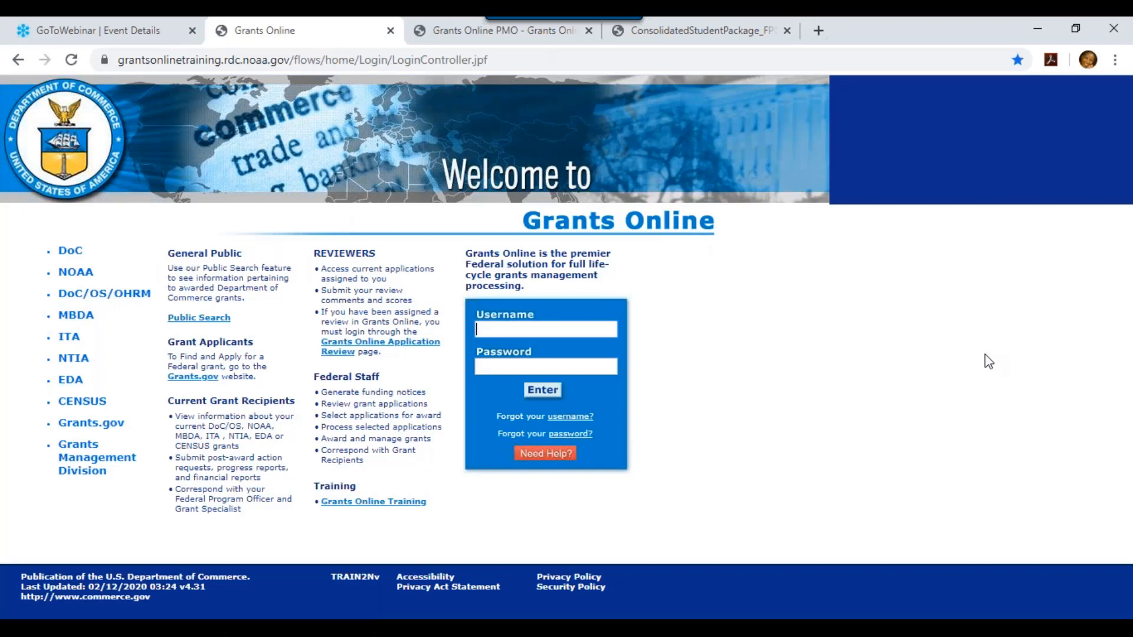
pyautogui.write('noaagsgot')
pyautogui.click(578, 367)
pyautogui.write('••••••')
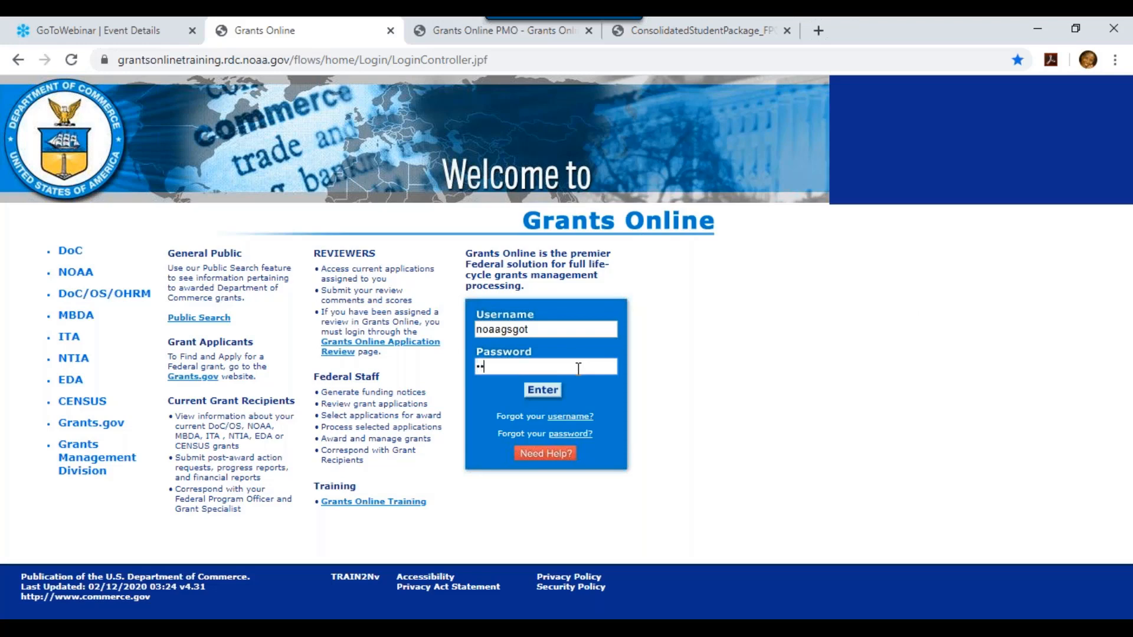
pyautogui.write('•••••')
pyautogui.press('Return')
pyautogui.click(600, 565)
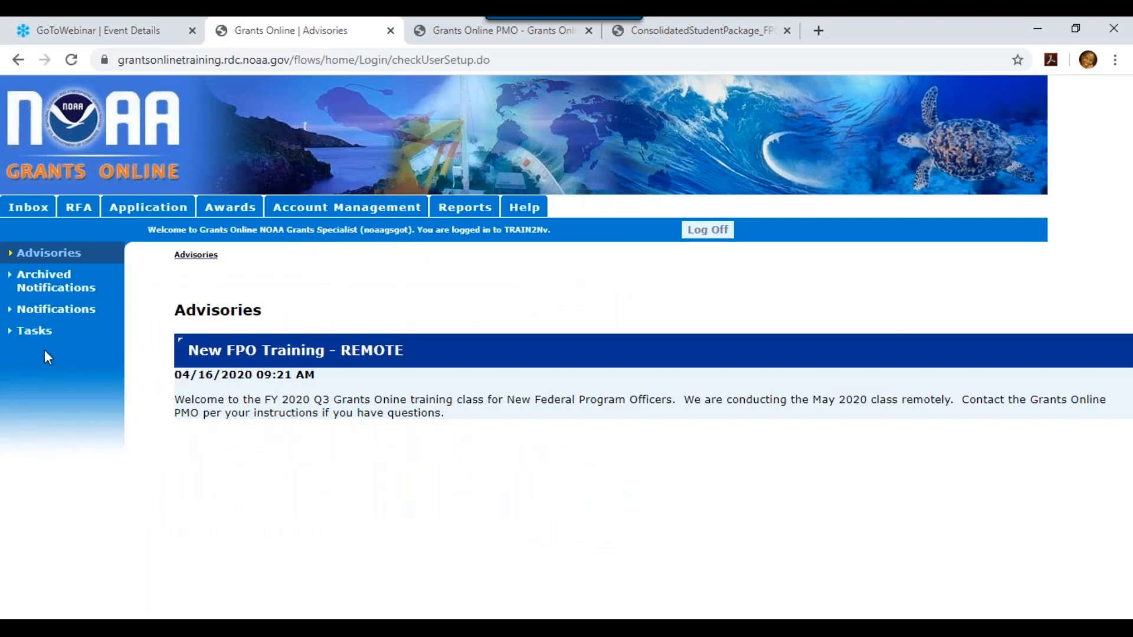
# Mark the Post Application Package task as Application Package Posted, then switch to the student package PDF
pyautogui.click(40, 334)
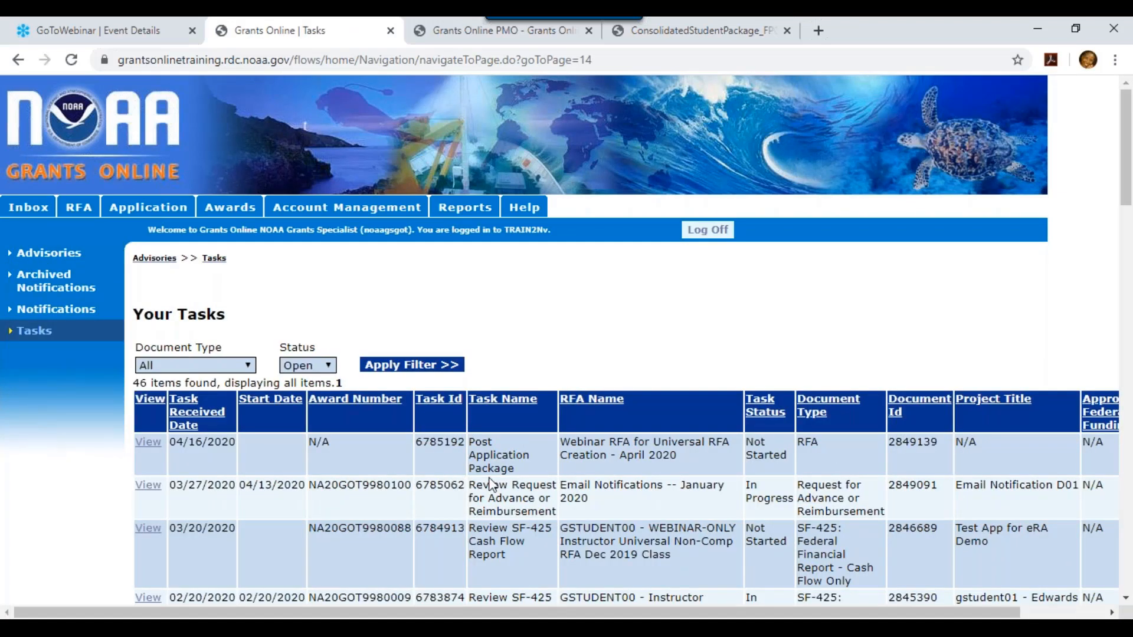
pyautogui.click(148, 448)
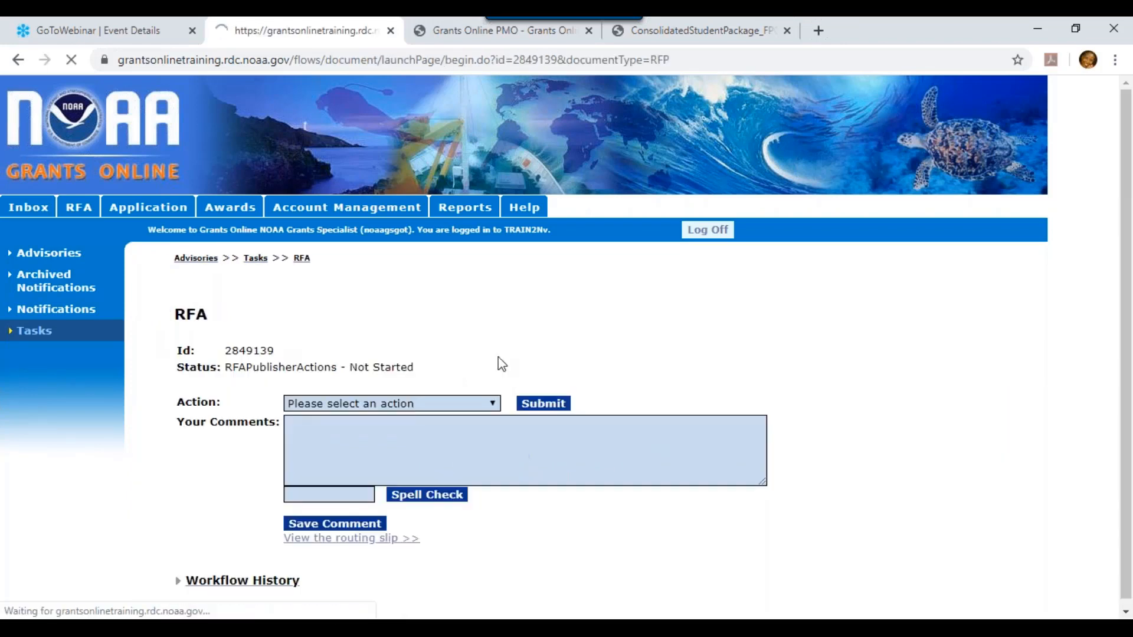
pyautogui.click(490, 401)
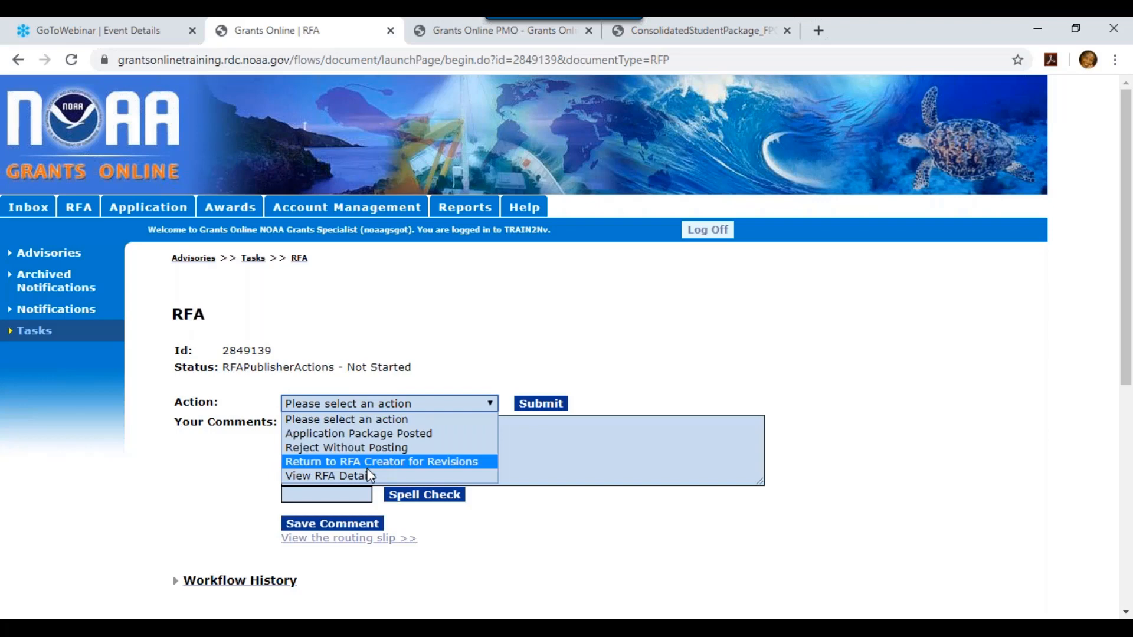
pyautogui.click(380, 436)
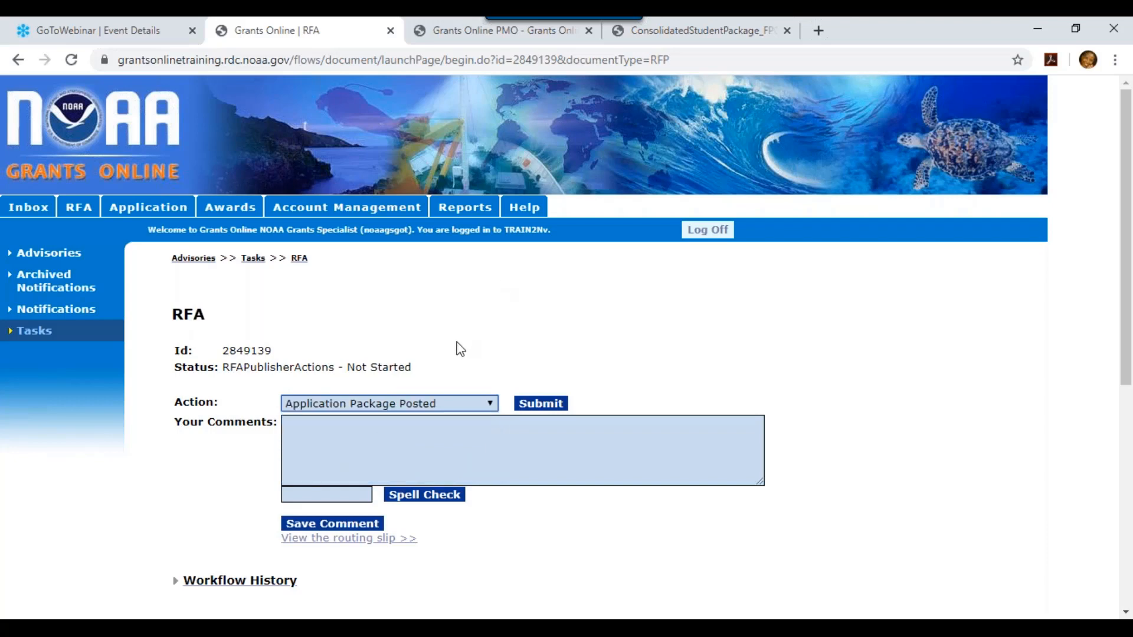
pyautogui.click(543, 405)
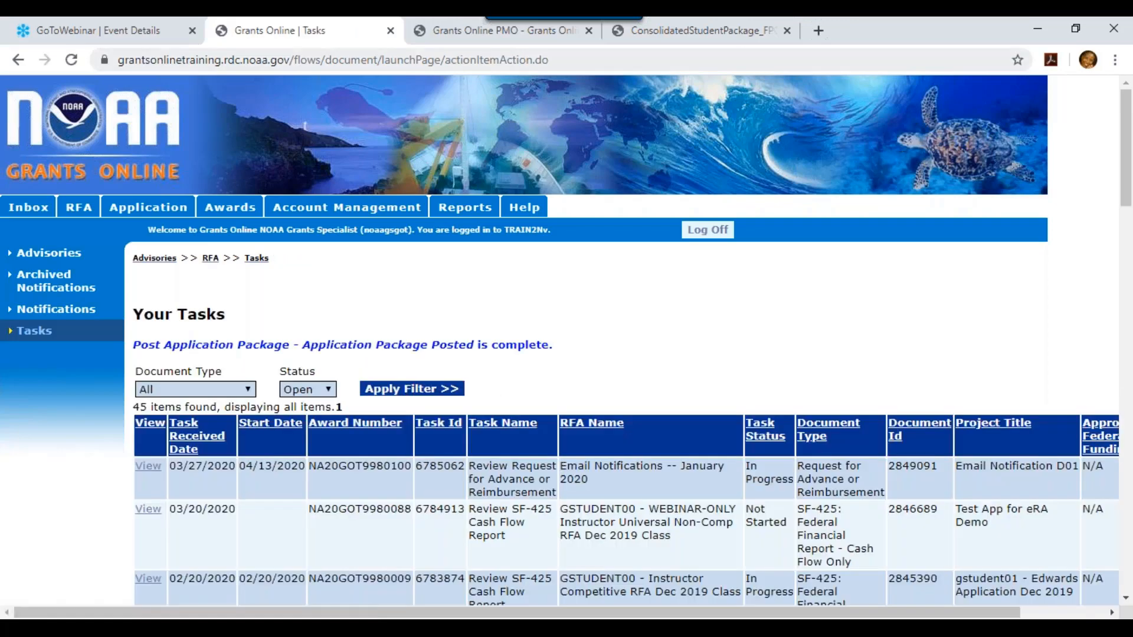
pyautogui.click(710, 36)
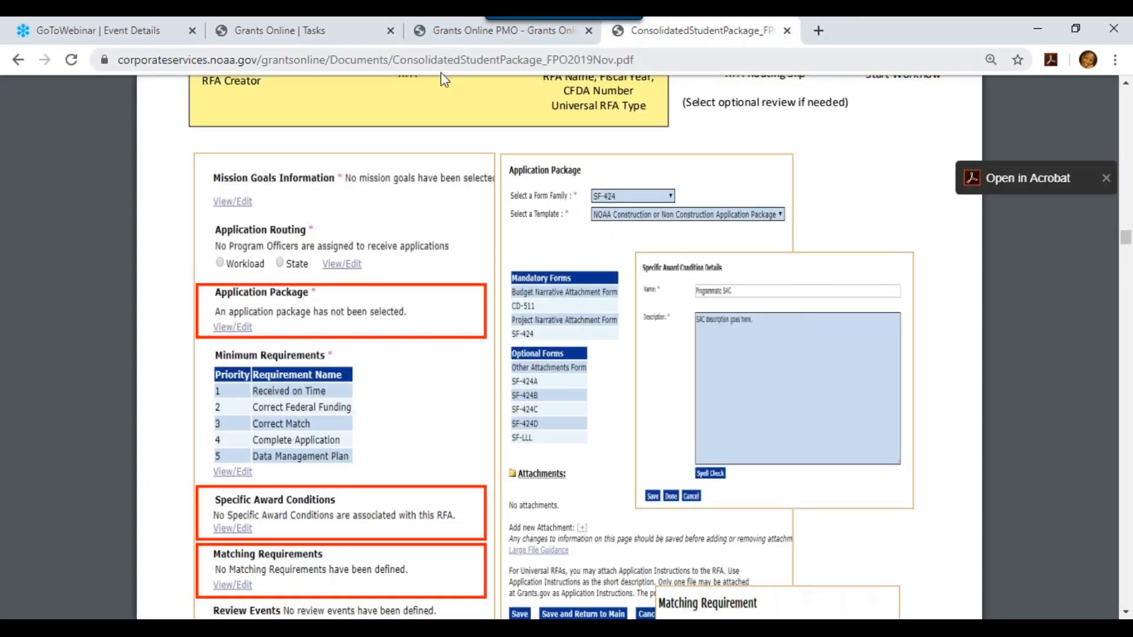
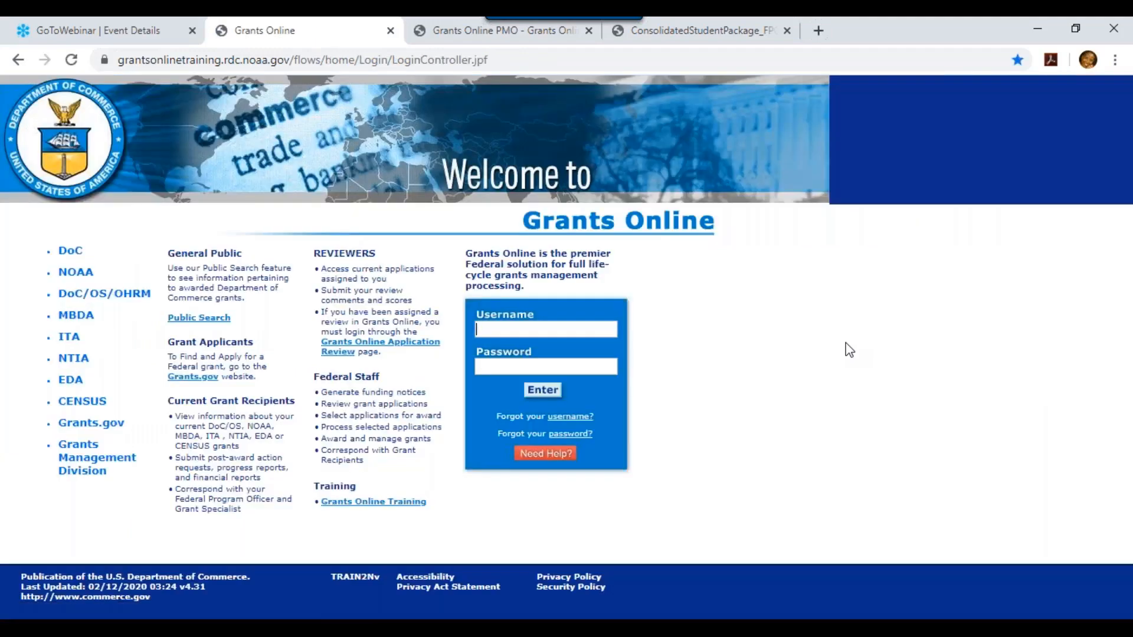
# Sign in with the student training username and password, accept the notice, and list your 21 open tasks
pyautogui.write('gstudent')
pyautogui.click(522, 367)
pyautogui.write('••••••••••')
pyautogui.press('Return')
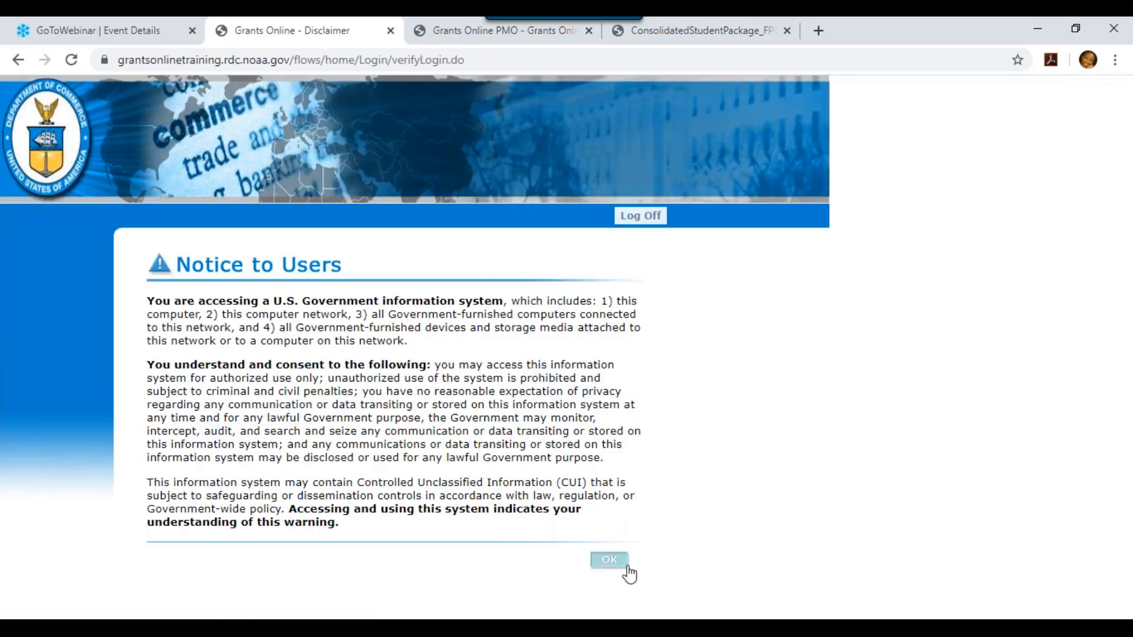
pyautogui.click(628, 568)
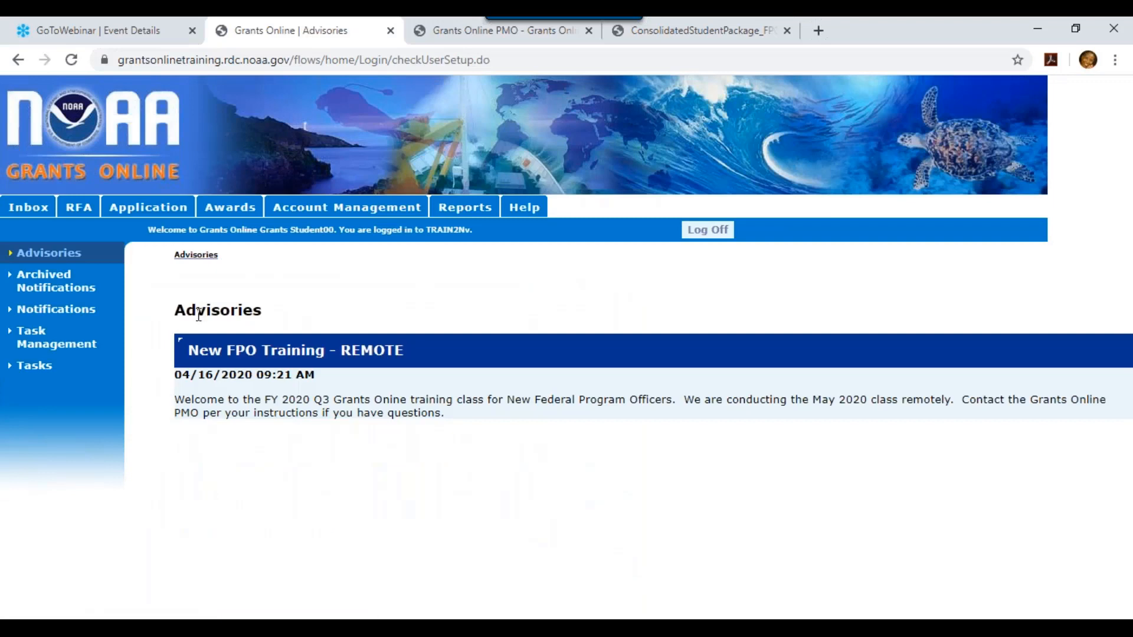
pyautogui.click(44, 368)
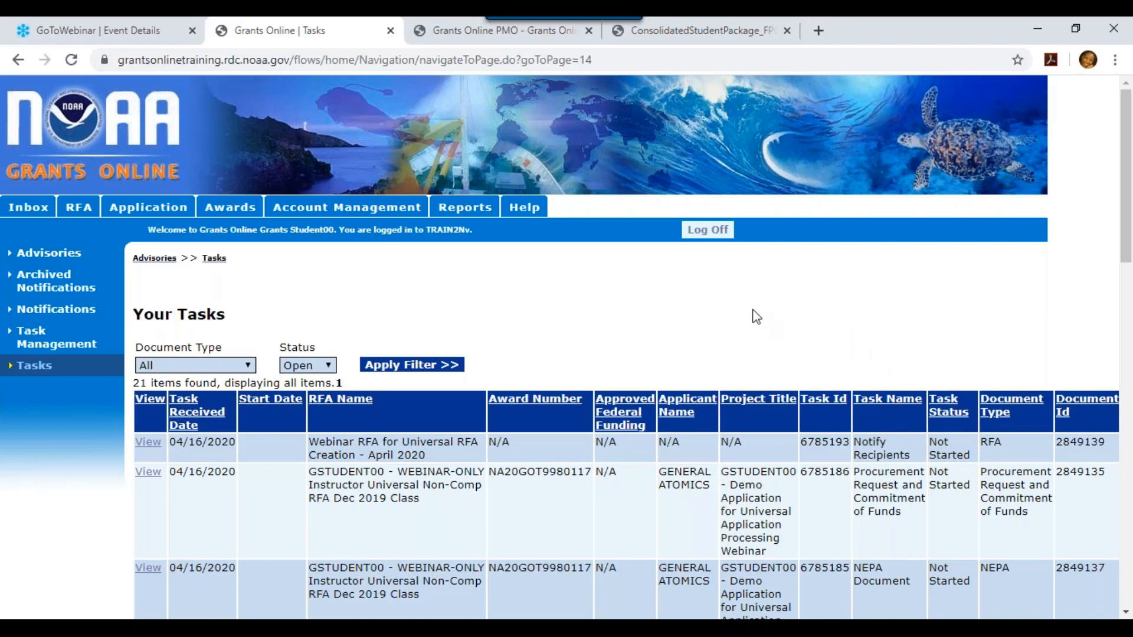
# Complete the RFA's Notify Recipients task with the Notify action, then return to the ConsolidatedStudentPackage PDF
pyautogui.click(140, 445)
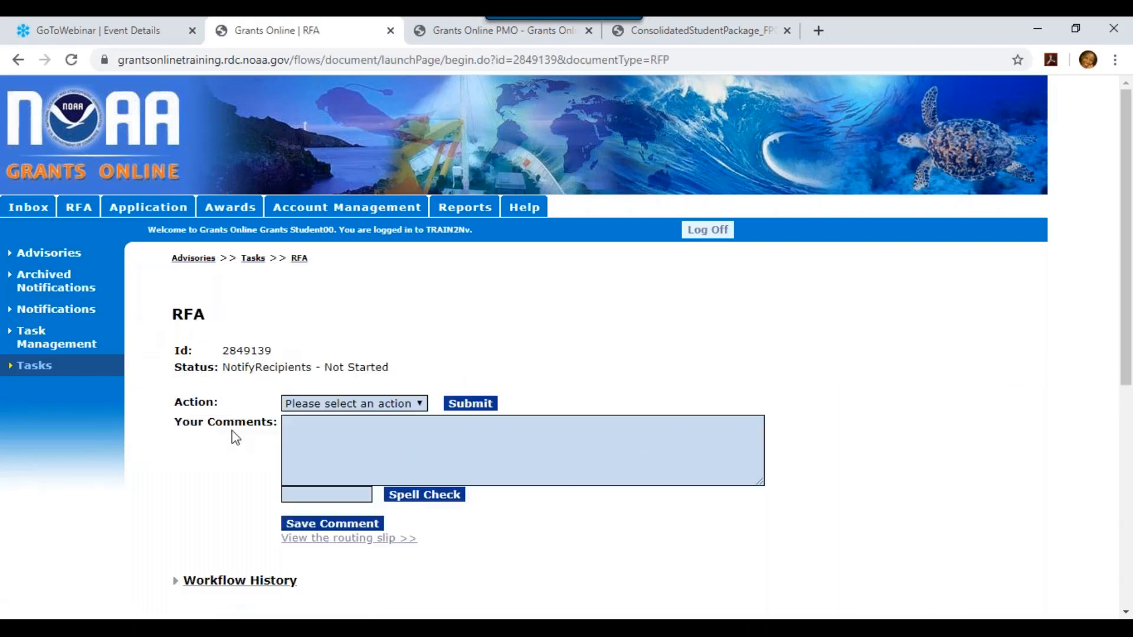
pyautogui.click(316, 407)
pyautogui.click(313, 433)
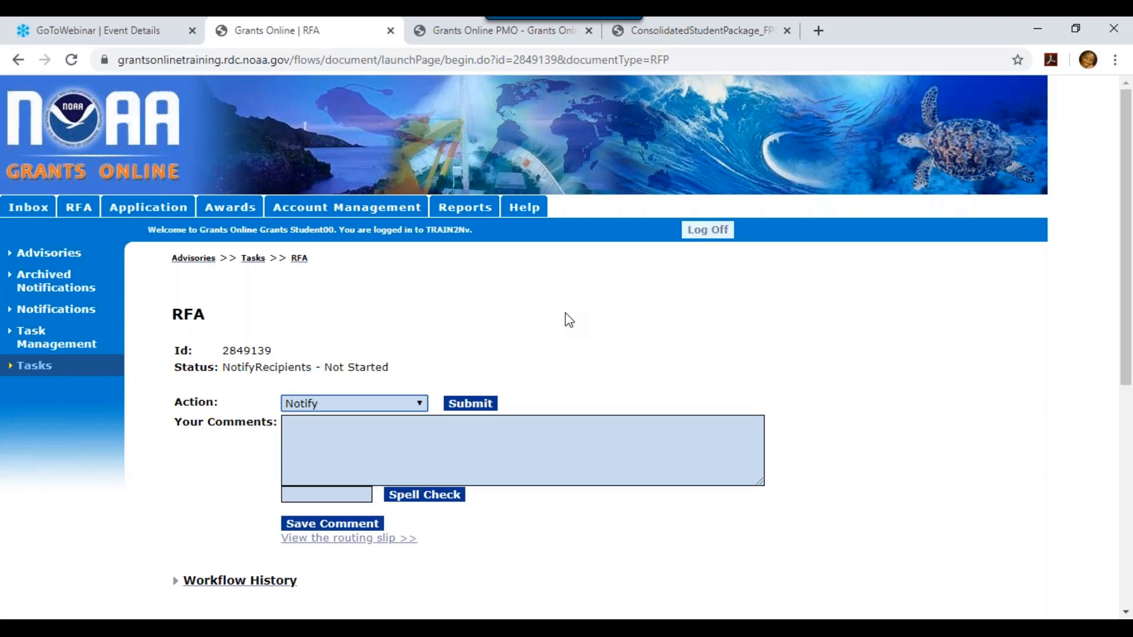
pyautogui.click(472, 406)
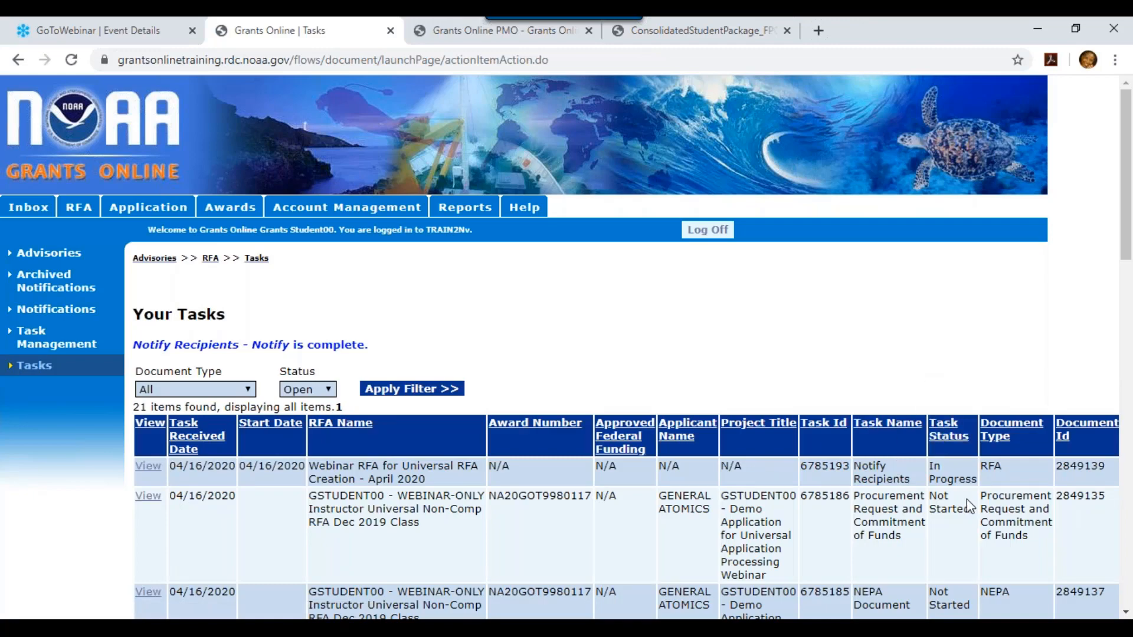
pyautogui.click(721, 35)
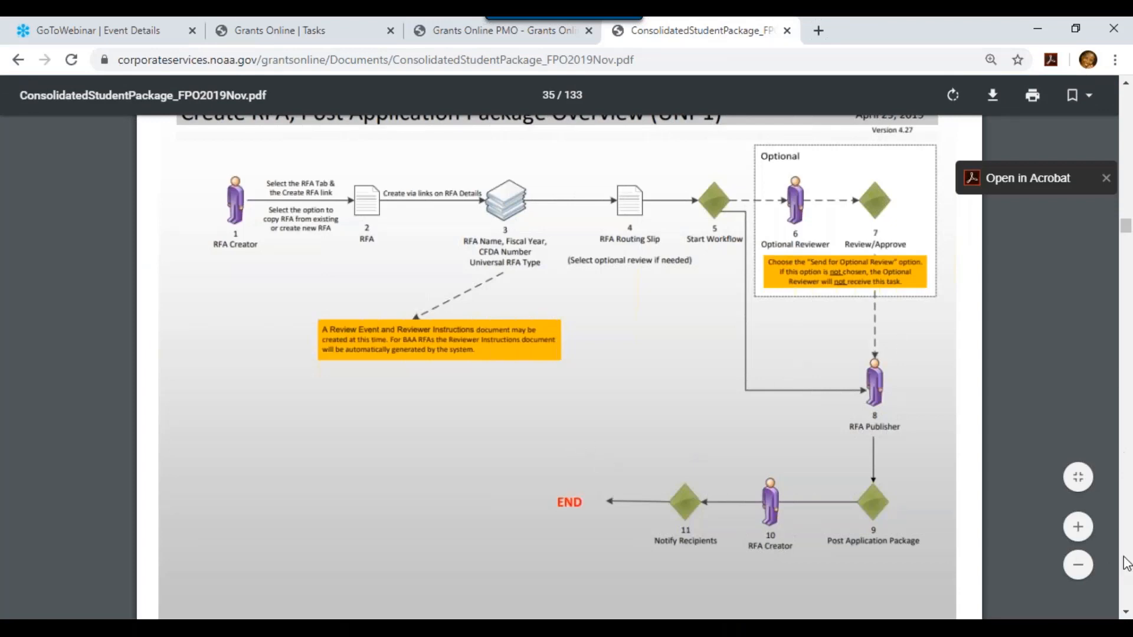
# Move the student package PDF to page 41, the Sample Grant Applicant Email
pyautogui.click(1125, 612)
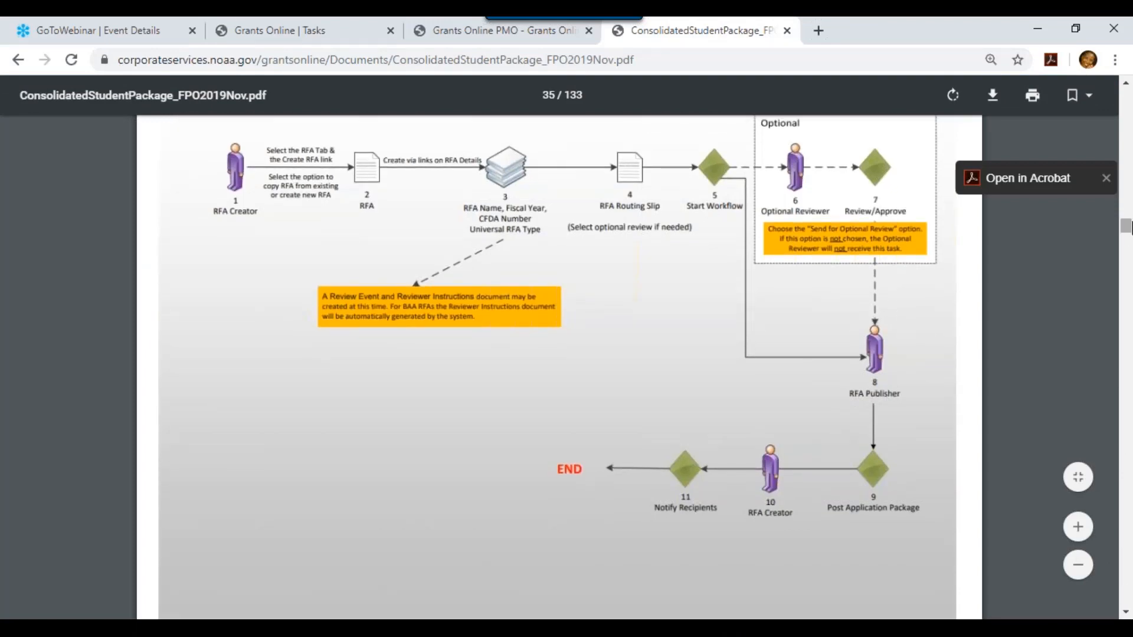
pyautogui.moveTo(1125, 227); pyautogui.dragTo(1126, 250)
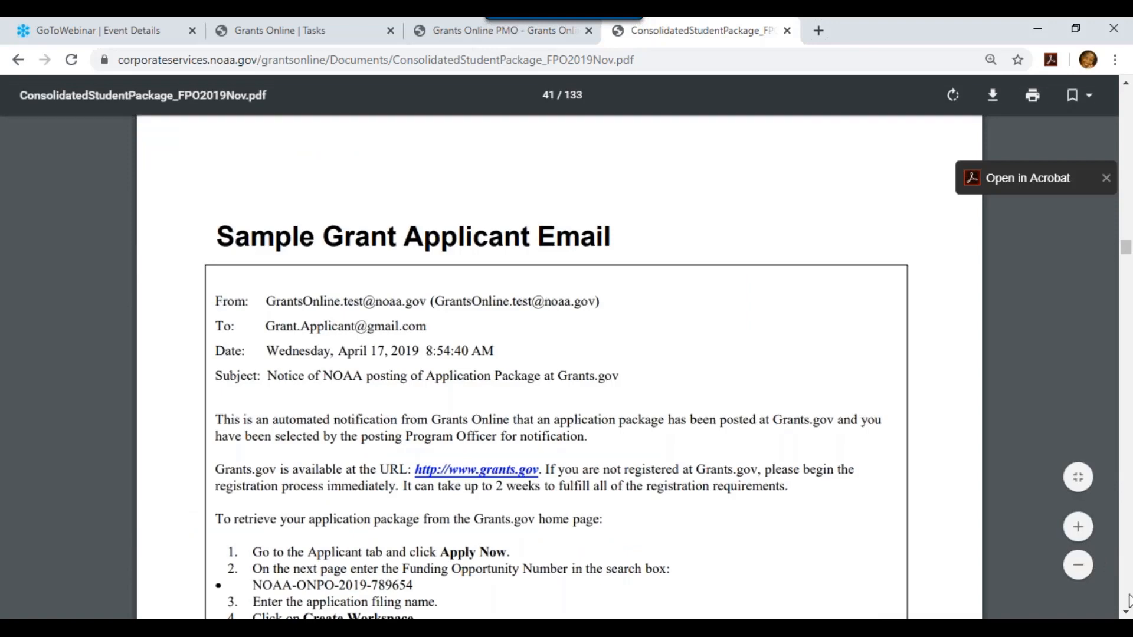
pyautogui.scroll(-3, 1124, 613)
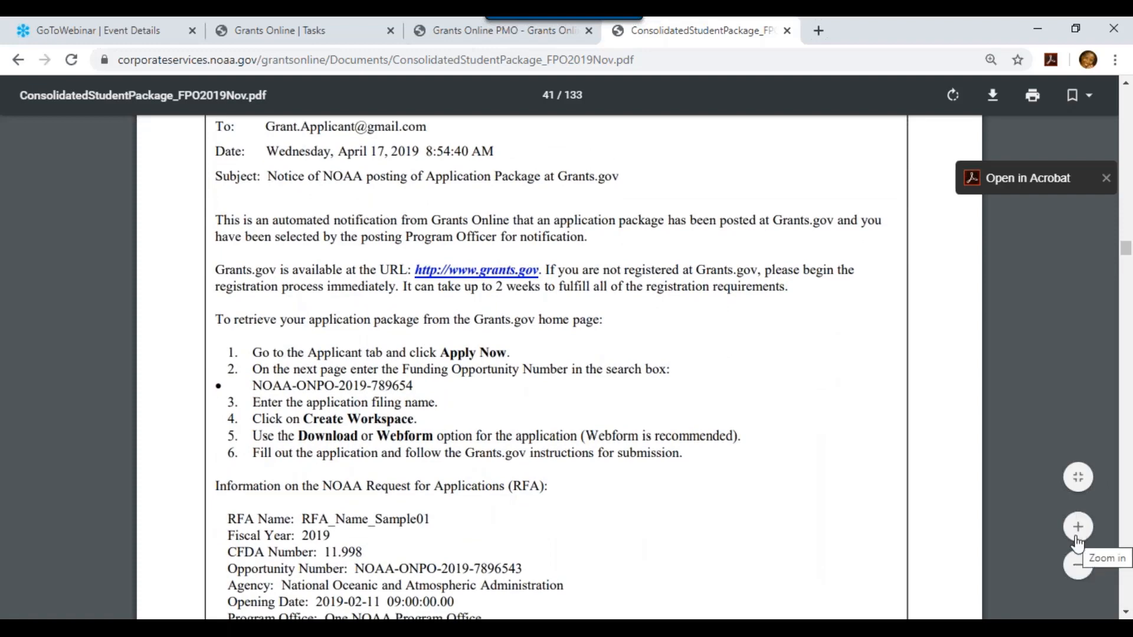
# Zoom out two levels and read the sample email announcing the package posted at Grants.gov
pyautogui.click(1078, 568)
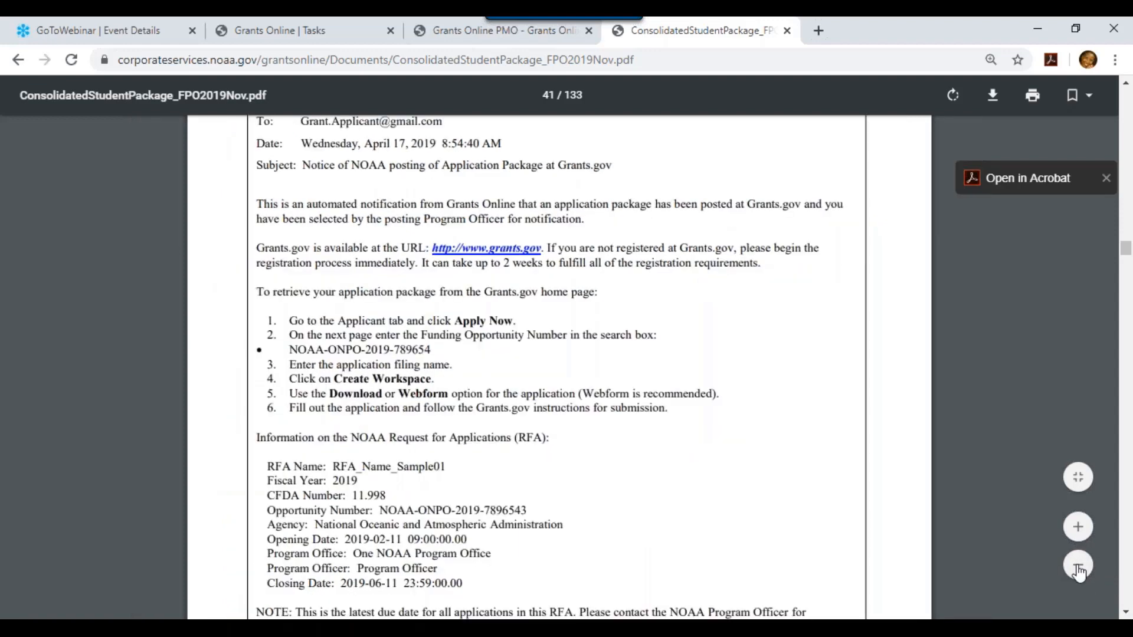
pyautogui.click(1078, 568)
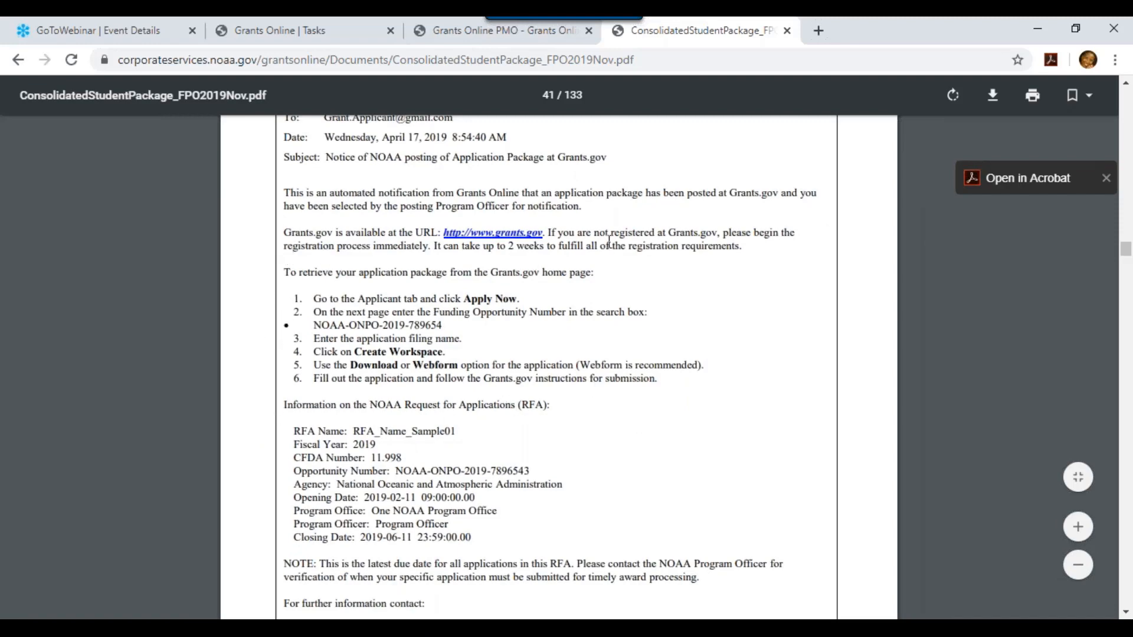
pyautogui.click(1124, 614)
pyautogui.scroll(-3, 1124, 613)
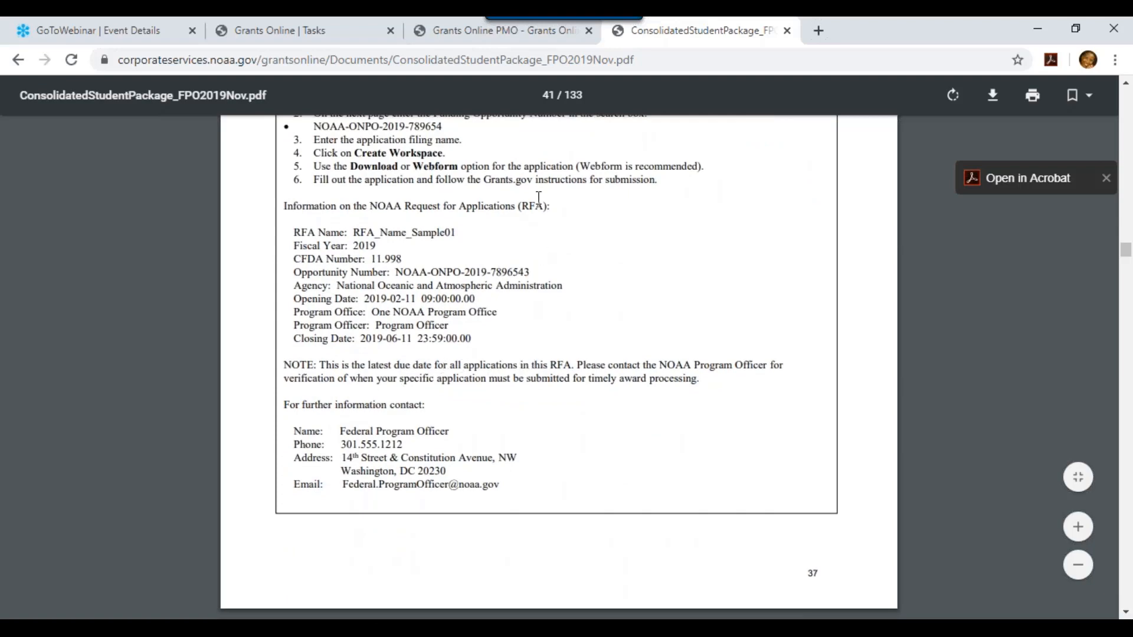
pyautogui.click(1125, 84)
pyautogui.click(1125, 84)
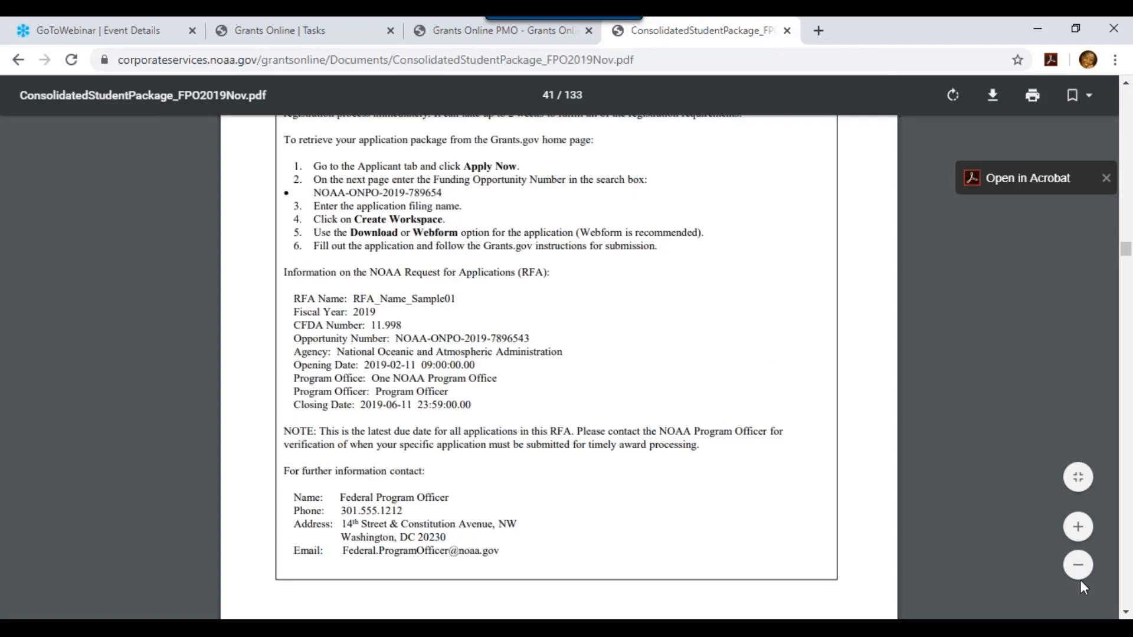
pyautogui.click(1126, 613)
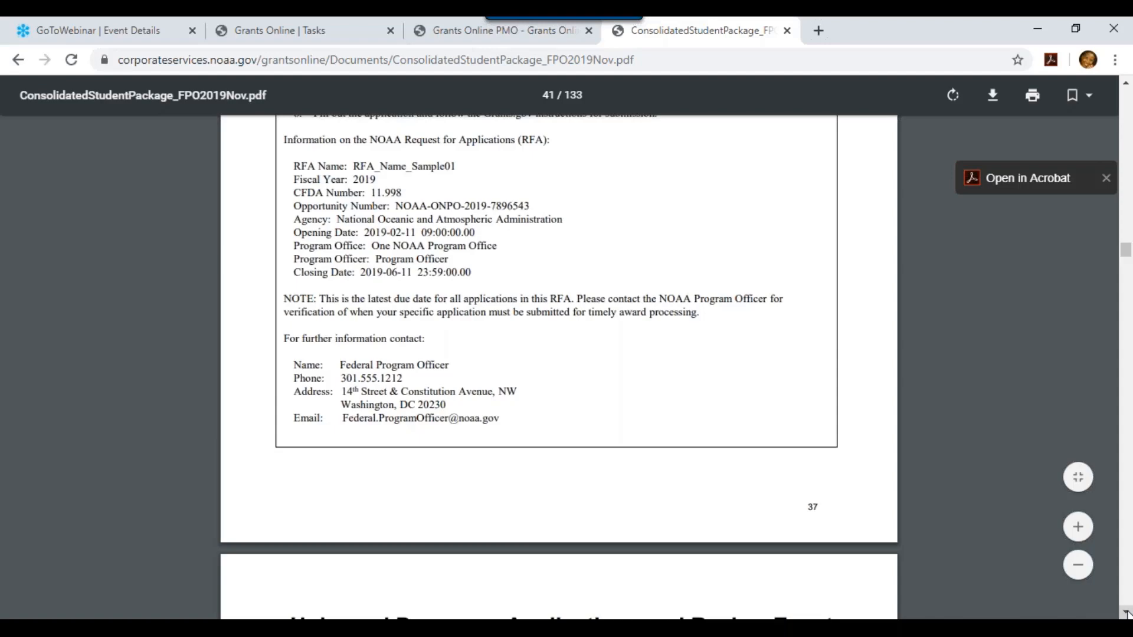
pyautogui.scroll(-2, 1127, 613)
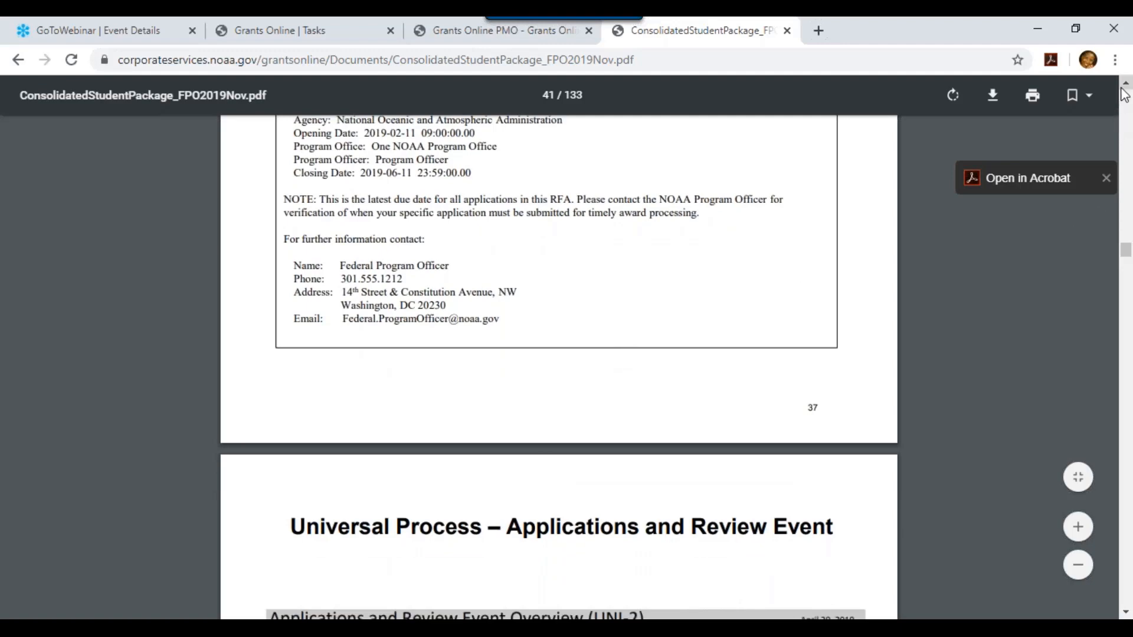
pyautogui.scroll(3, 1126, 96)
pyautogui.scroll(2, 1125, 96)
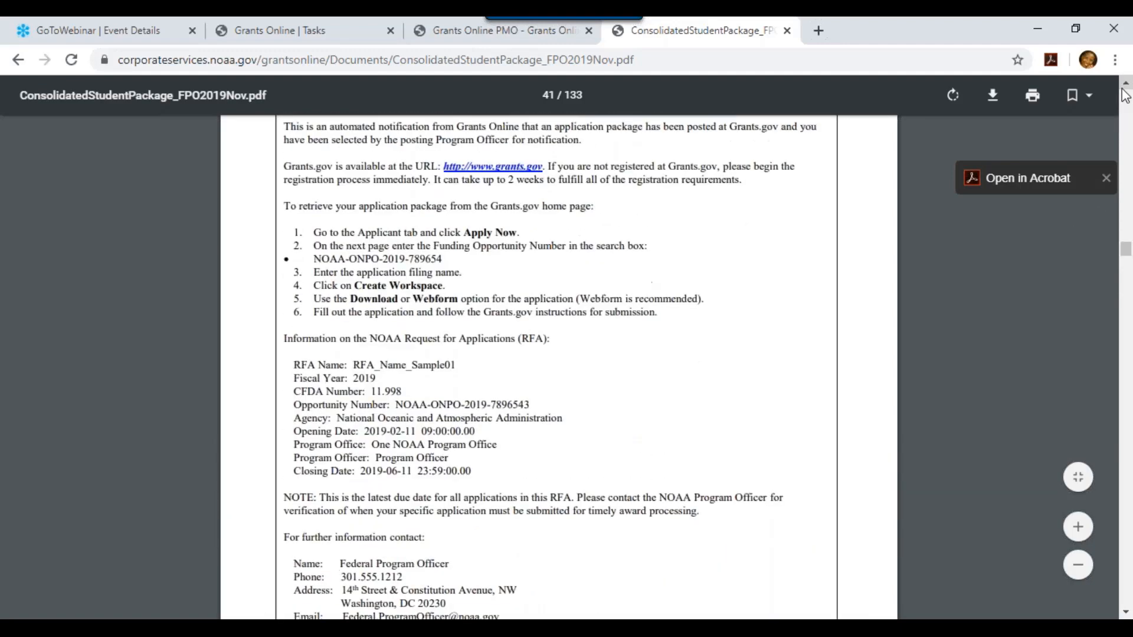